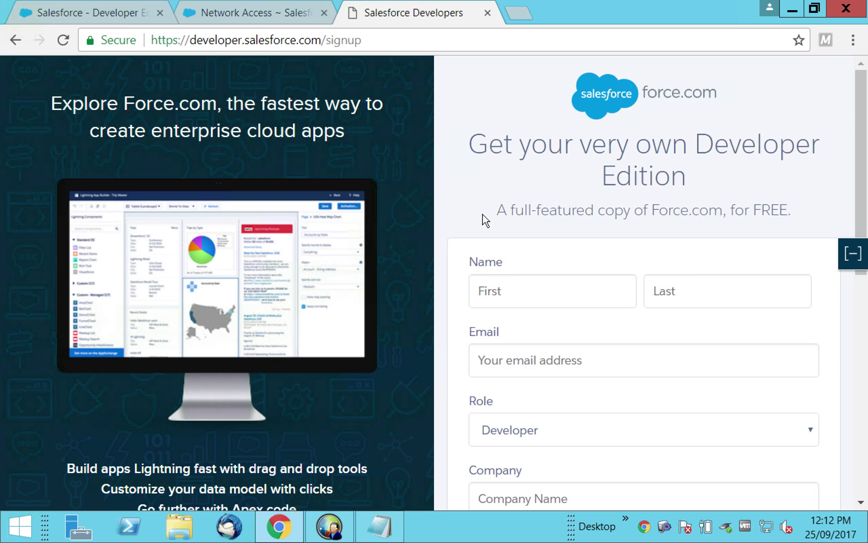
Switch to the ShareScan Administration Console, open and dismiss the SalesForce Connector's license key entry, and test the default logon
click(98, 12)
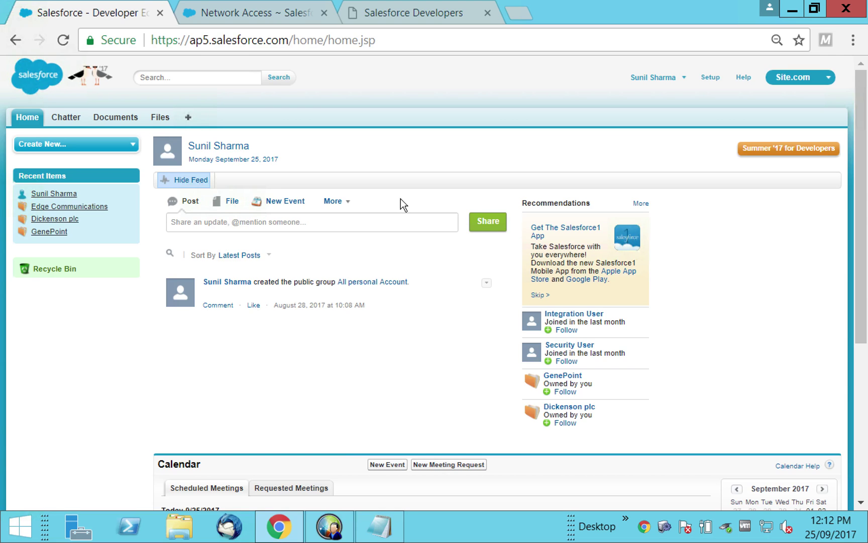
click(329, 527)
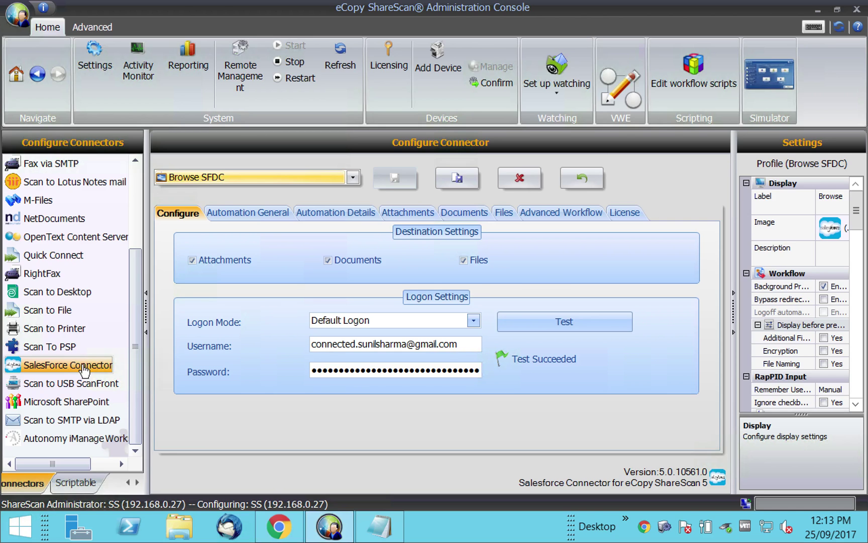
click(628, 215)
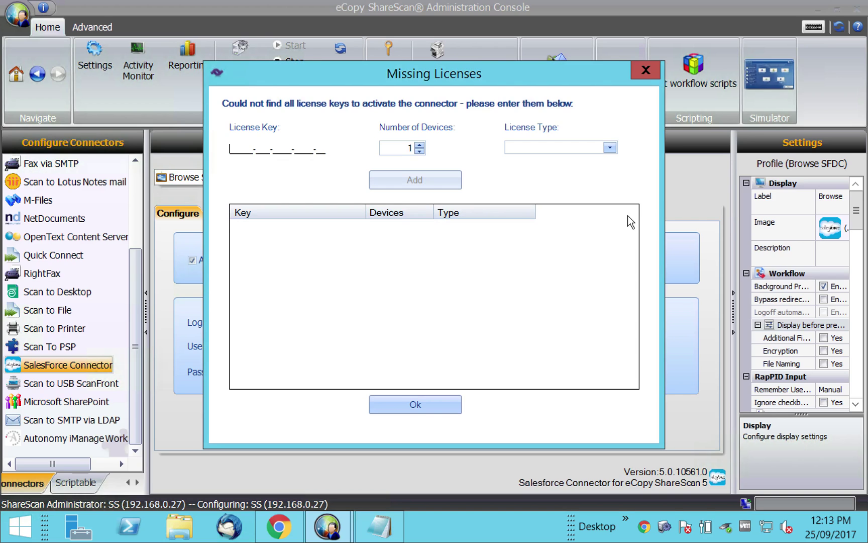
click(644, 70)
click(526, 318)
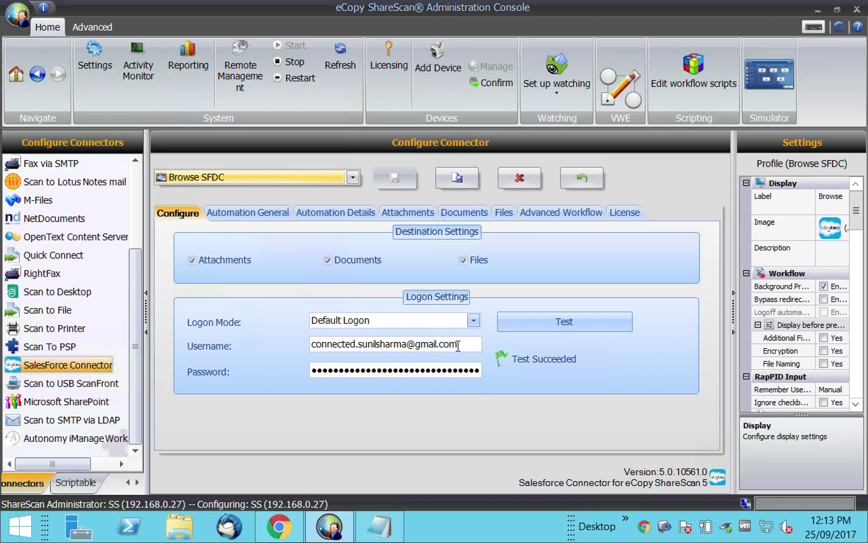
click(535, 324)
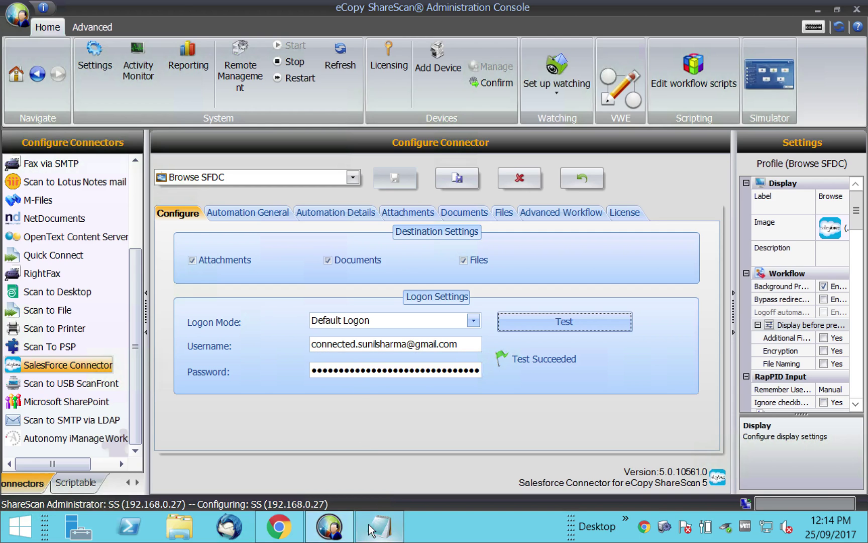
Switch to Salesforce in Chrome and expand the Personal section of My Settings
mouse_move(339, 530)
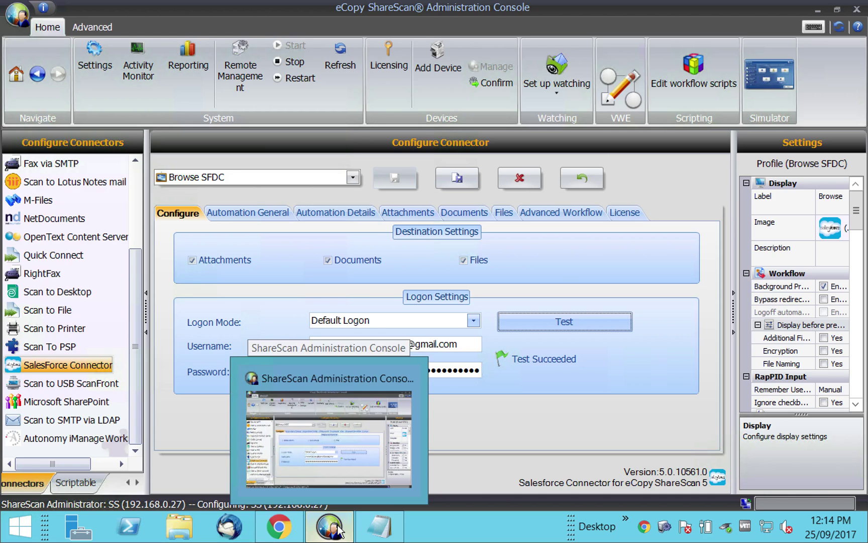
click(279, 526)
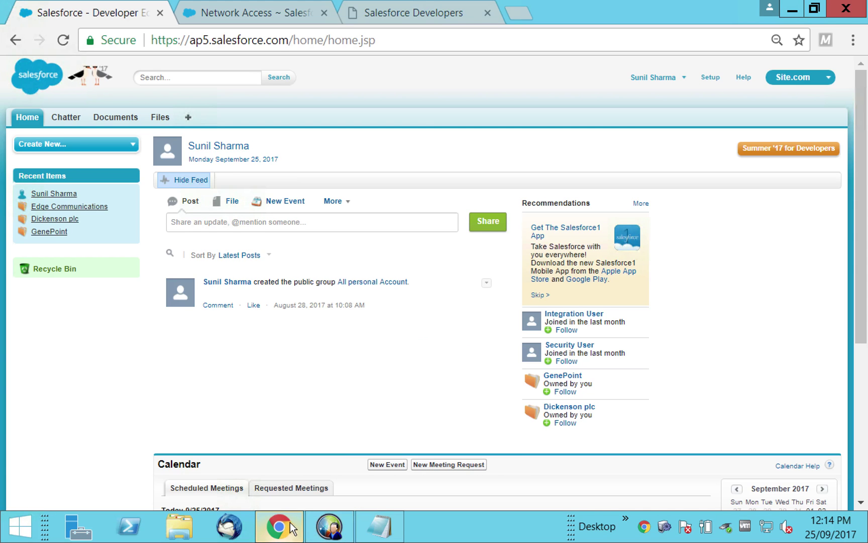
click(266, 14)
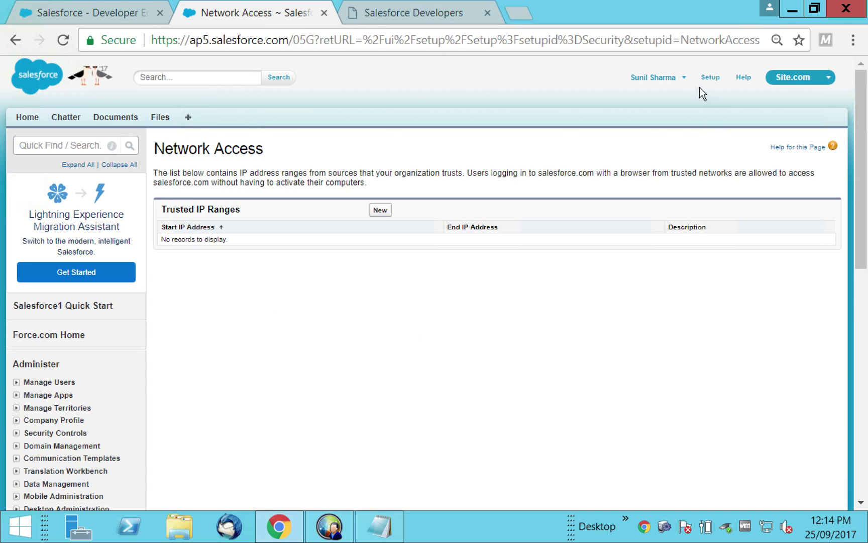
click(676, 78)
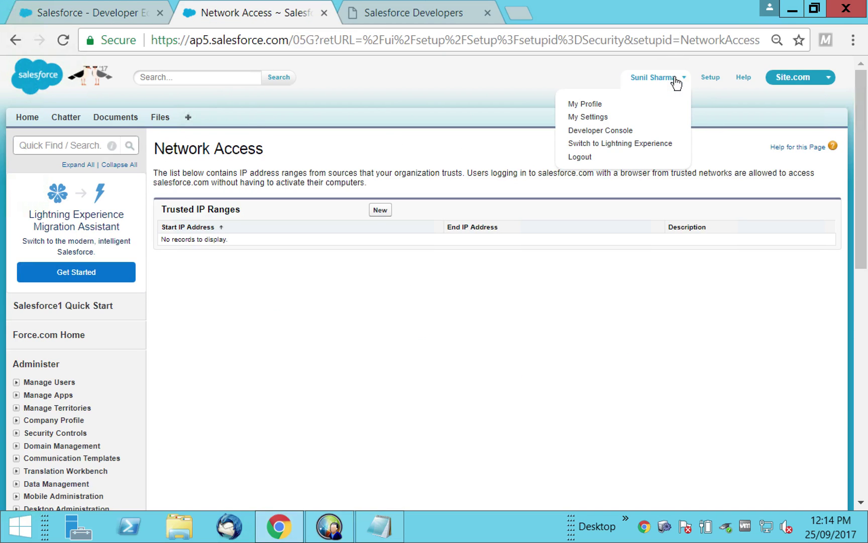
click(610, 117)
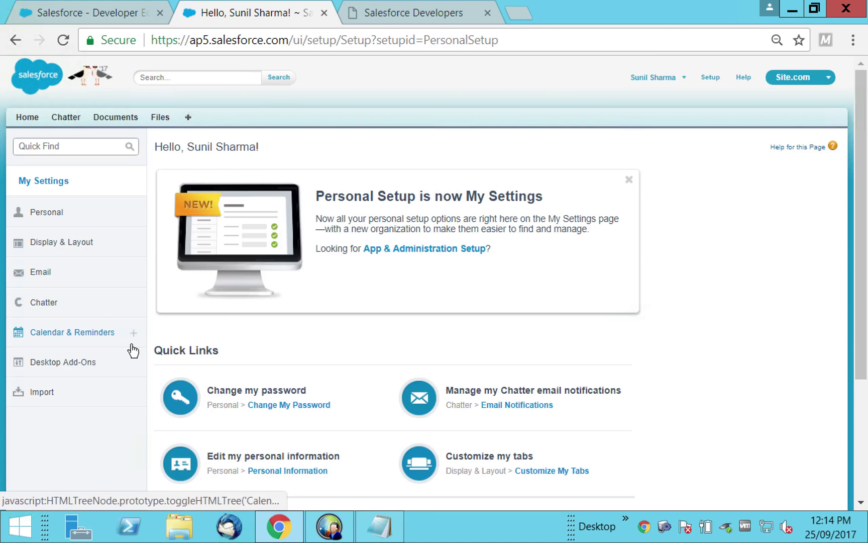
click(64, 220)
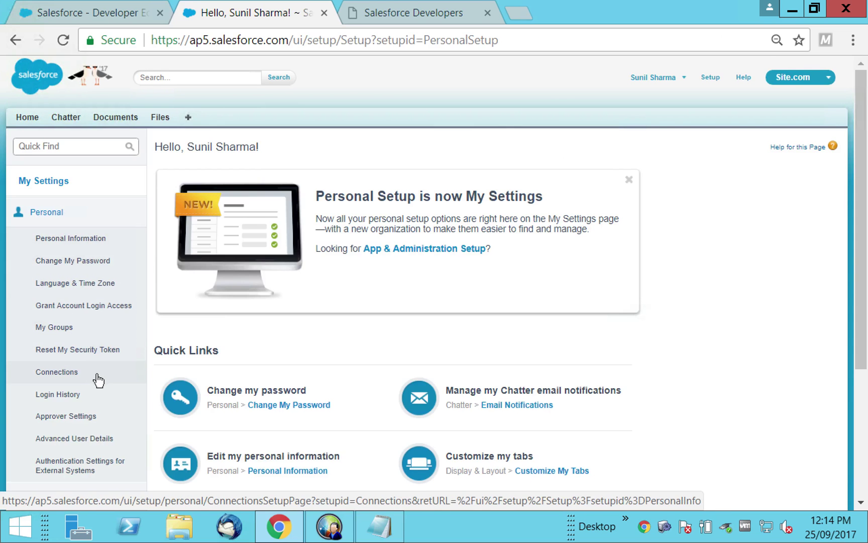
View the Personal Information page and return to the Personal options in My Settings
click(94, 243)
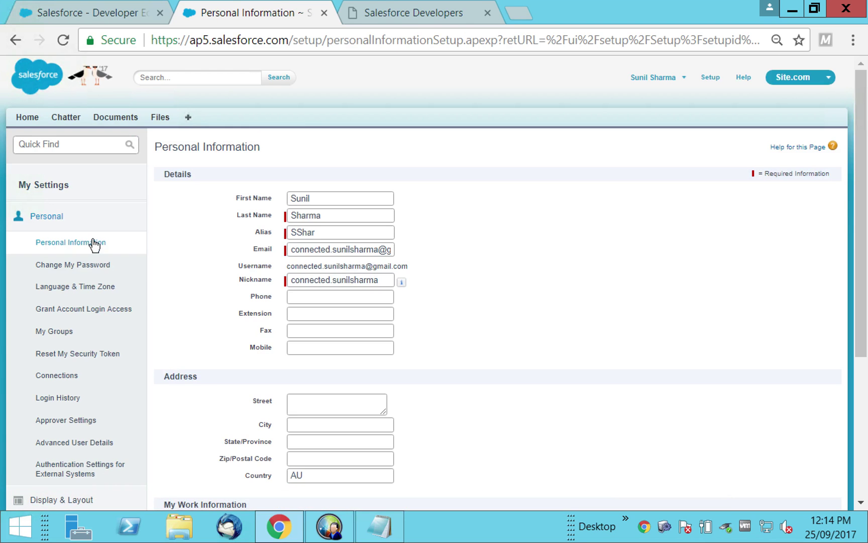
click(62, 220)
click(63, 184)
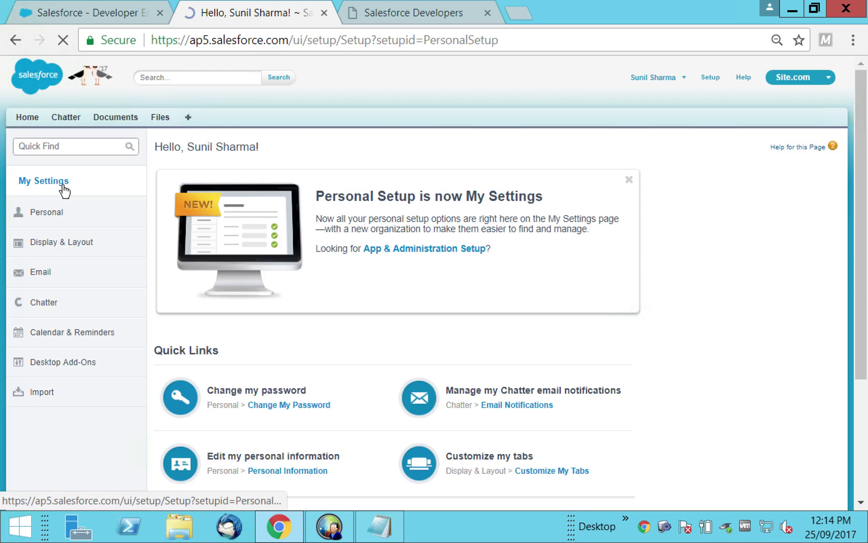
click(57, 220)
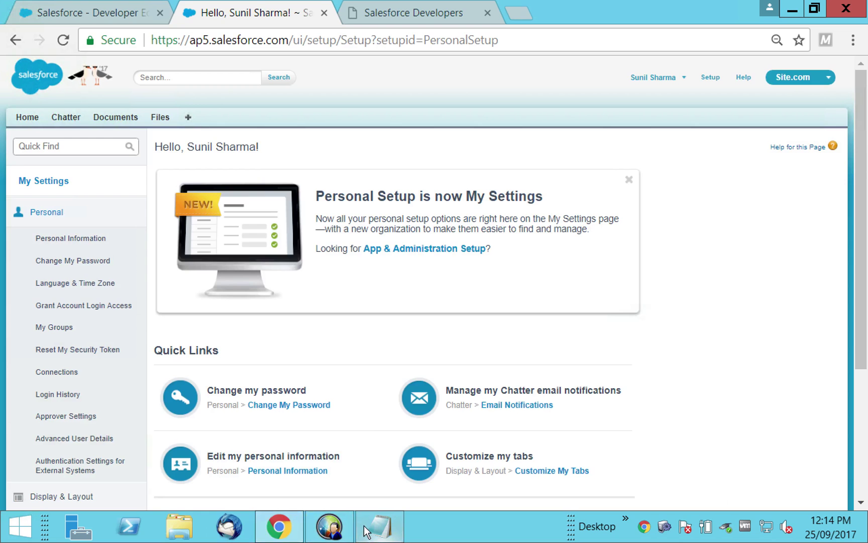
Check the Notepad notes, look through Personal Information, and open the Reset My Security Token page in Salesforce
click(379, 525)
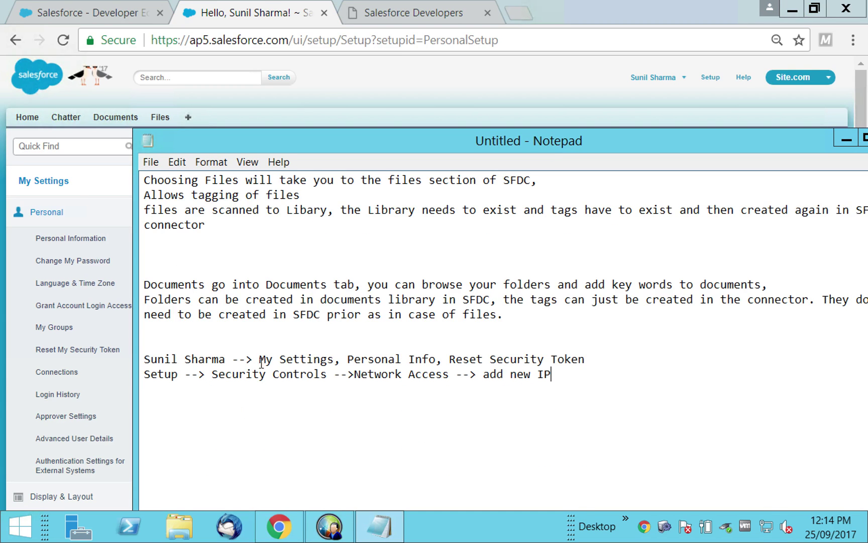
click(391, 525)
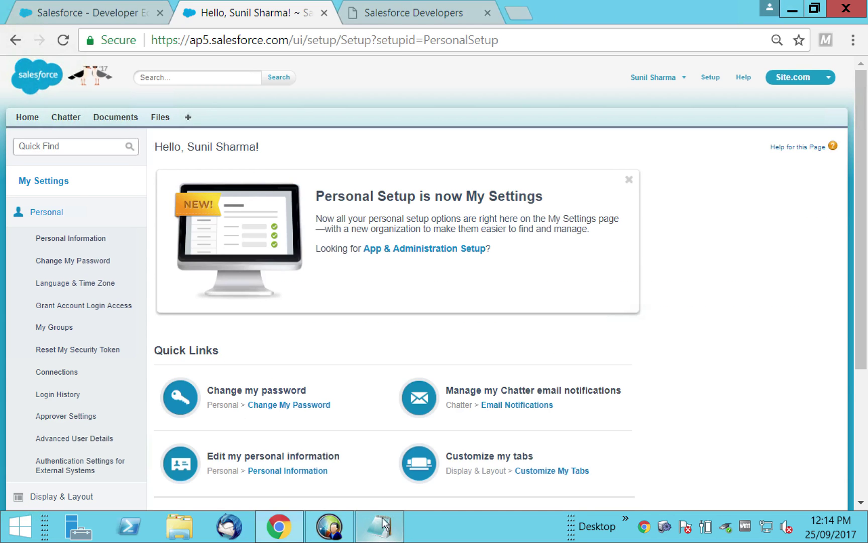
click(79, 244)
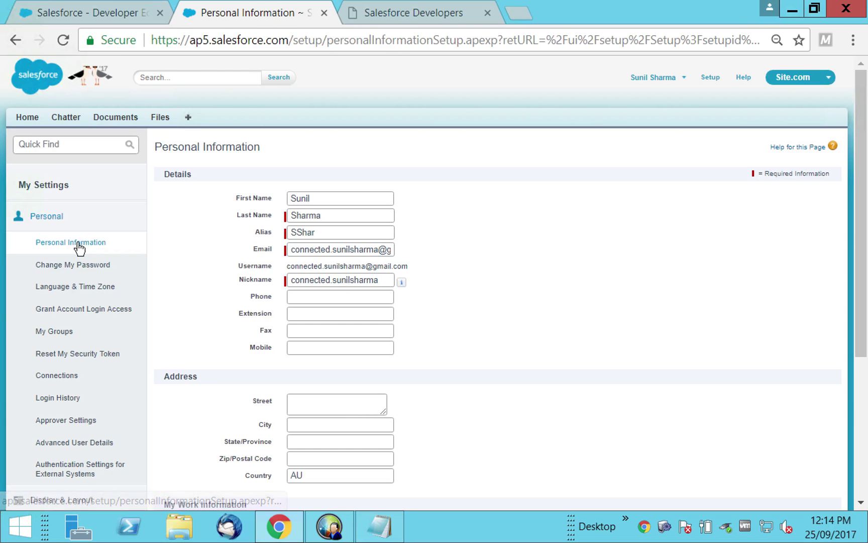
scroll(210, 350, down, 4)
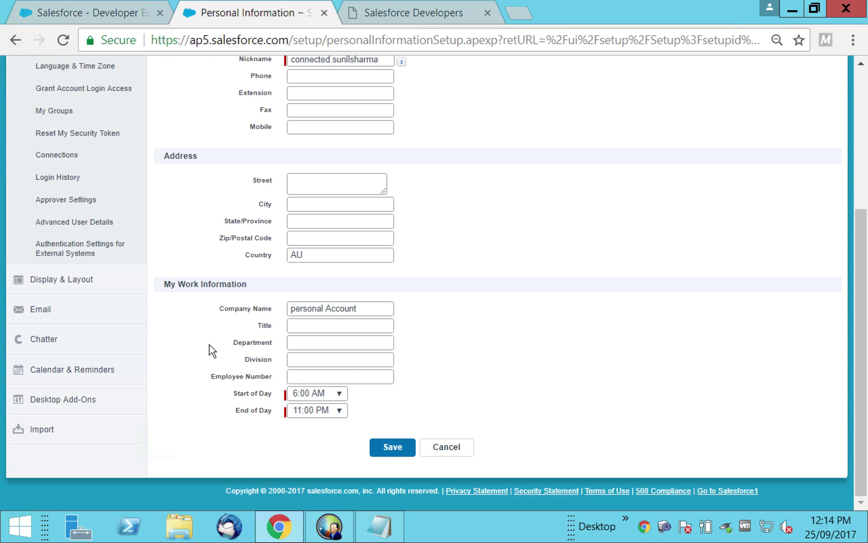
scroll(209, 345, up, 4)
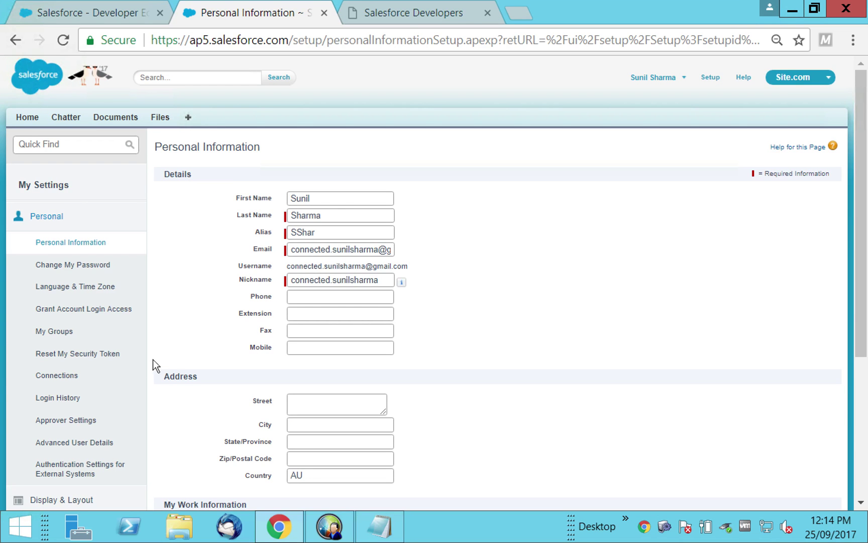
click(87, 357)
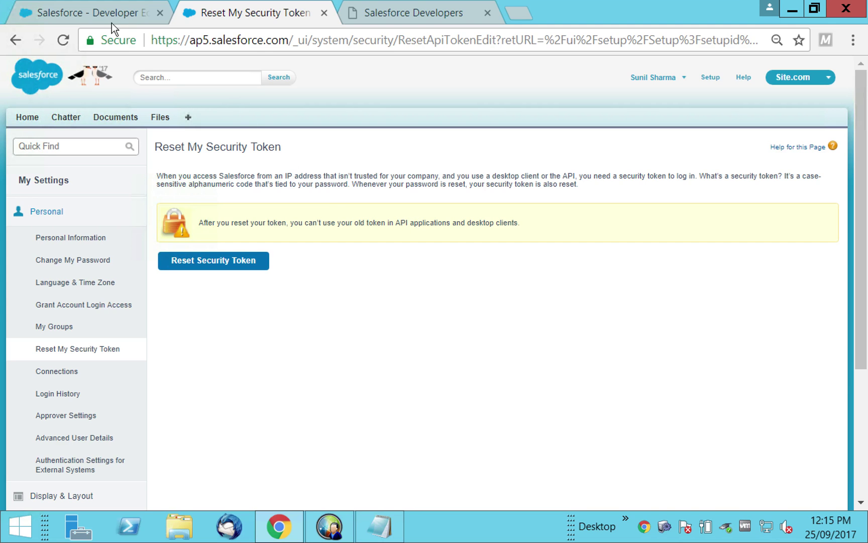
Switch to the ShareScan Administration Console, retest the connector's logon with the stored credentials, and check the Logon Mode choices
click(332, 525)
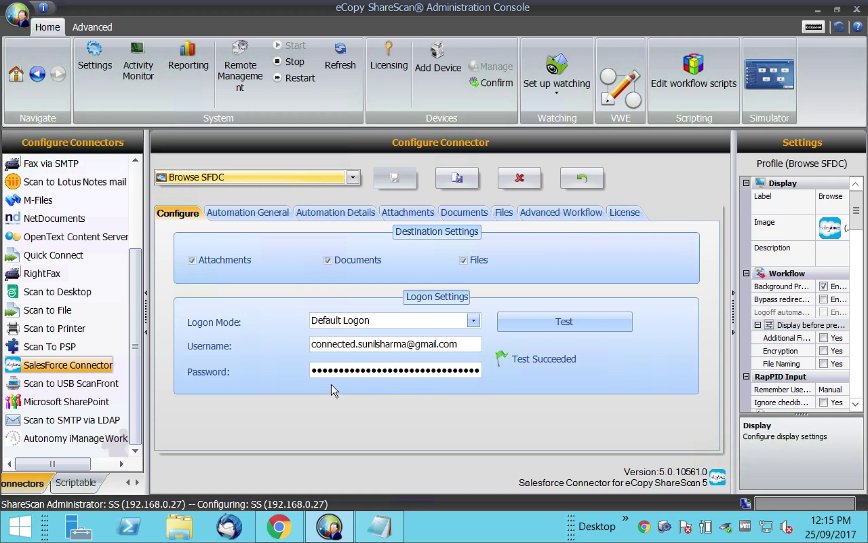
drag(313, 371, 393, 371)
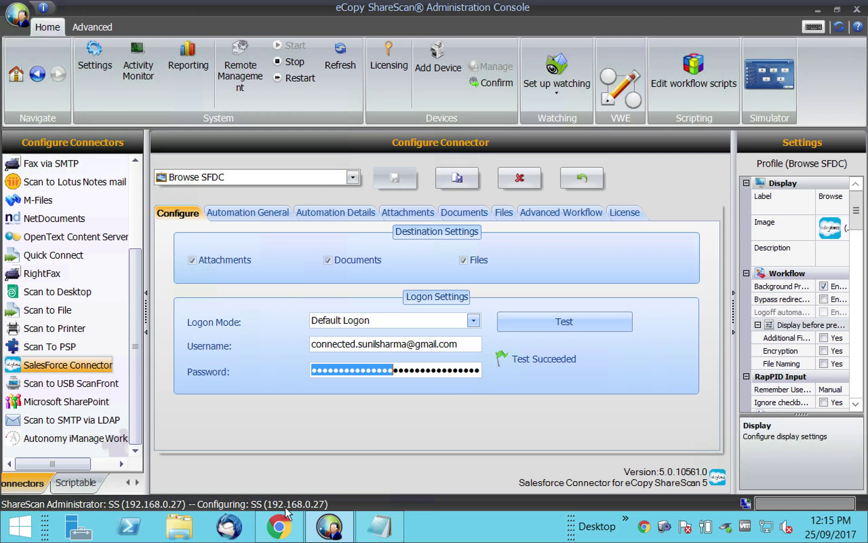
click(280, 525)
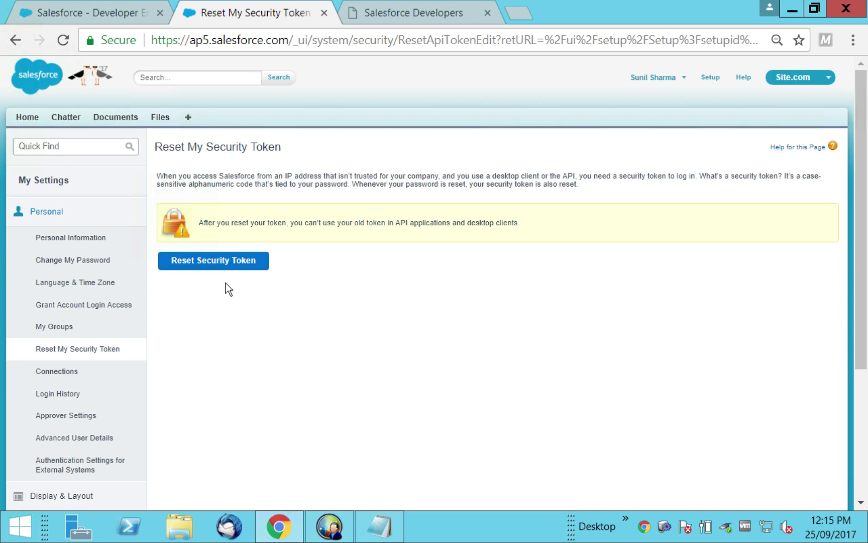
click(345, 530)
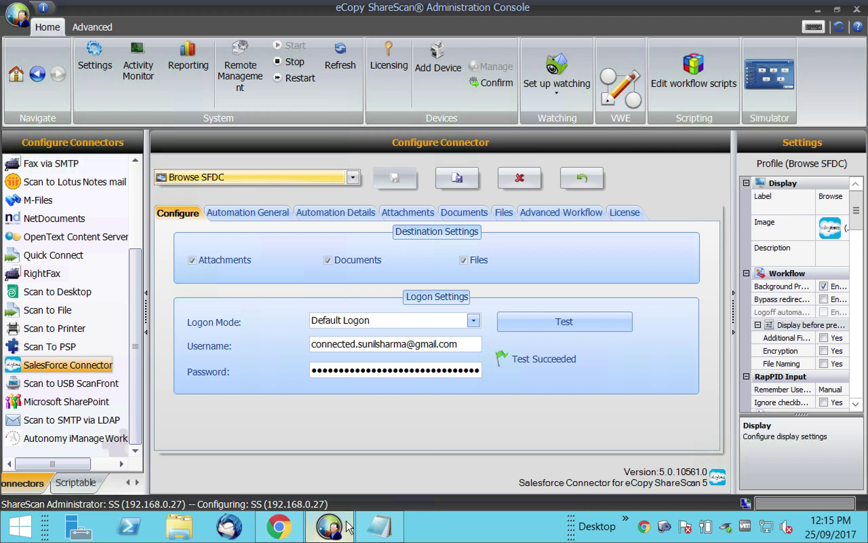
click(556, 322)
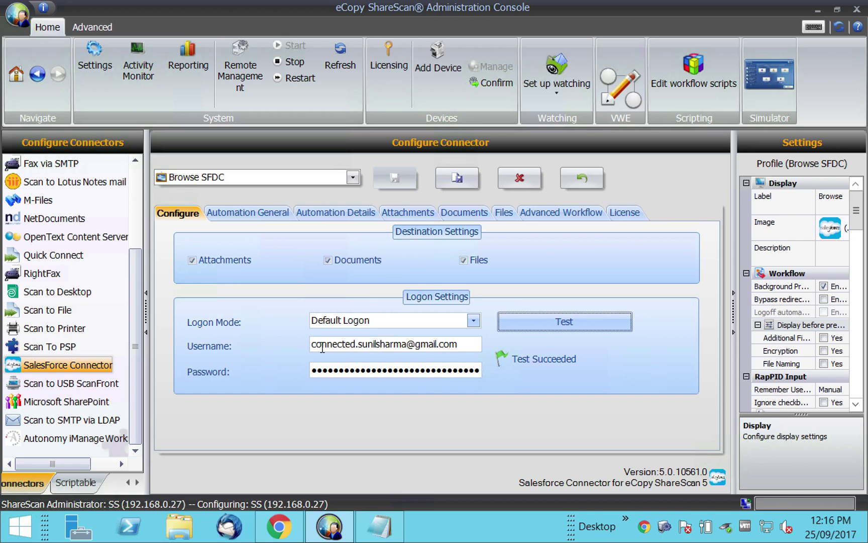
click(468, 323)
click(469, 323)
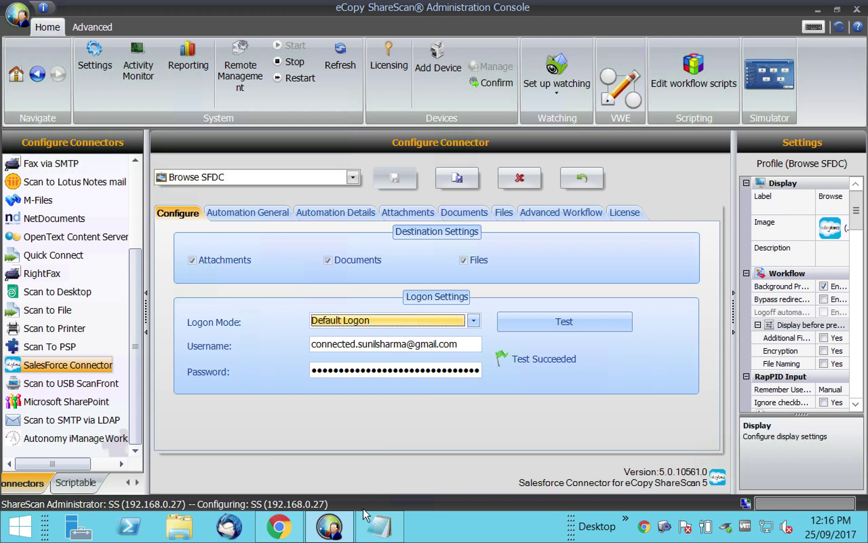
Switch to Salesforce in Chrome and open the Network Access page under Security Controls in Setup
click(286, 528)
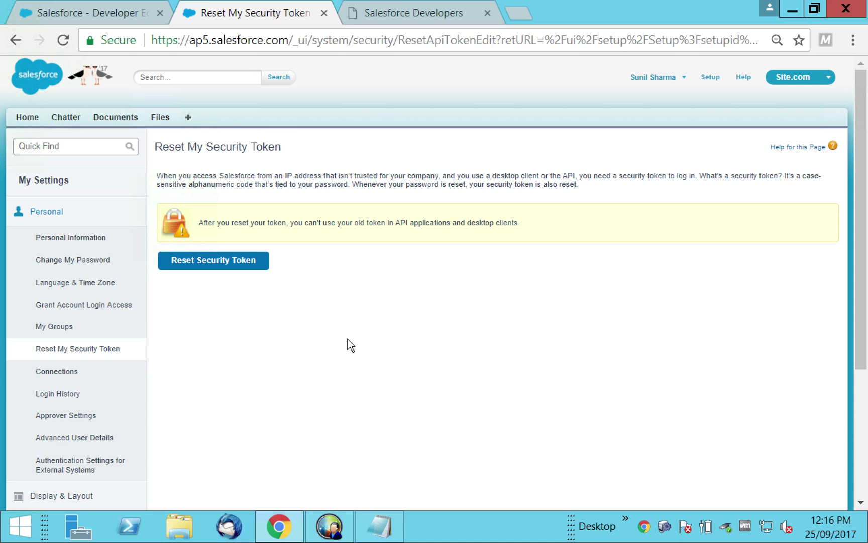
click(680, 83)
click(713, 81)
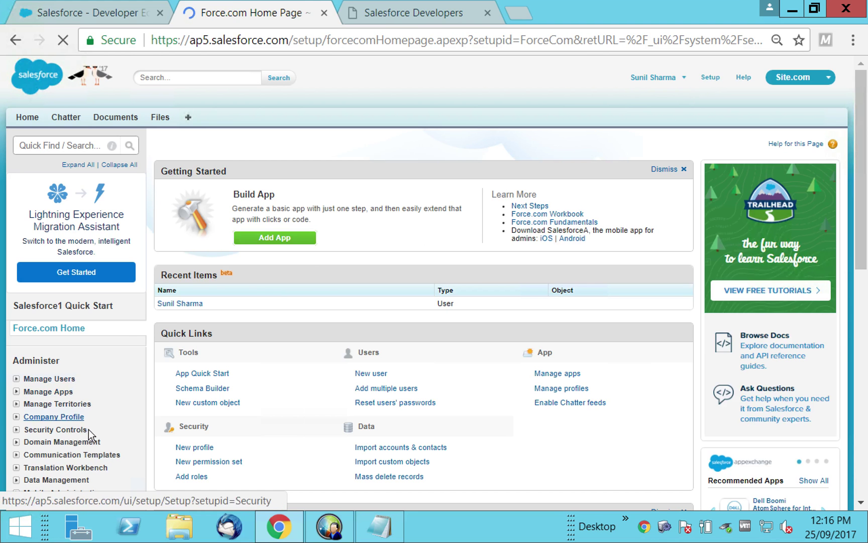
scroll(127, 434, down, 2)
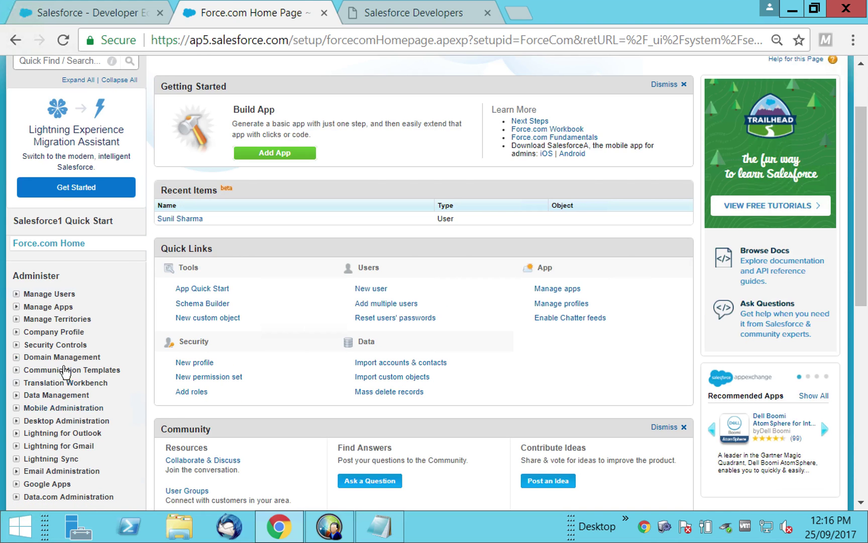
click(55, 345)
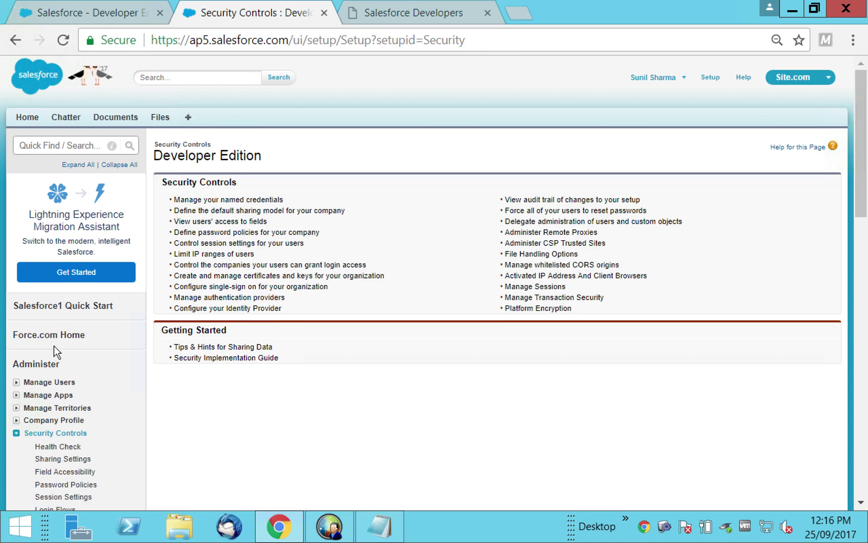
scroll(93, 417, down, 5)
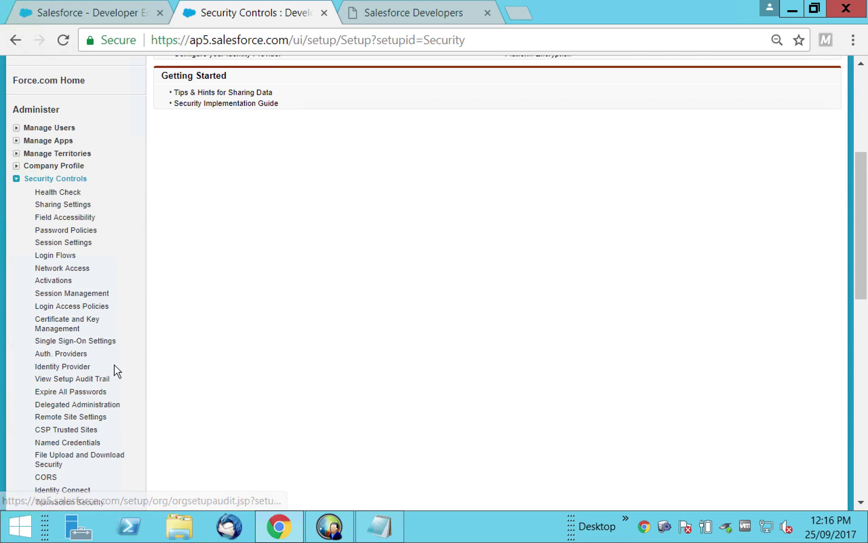
click(81, 269)
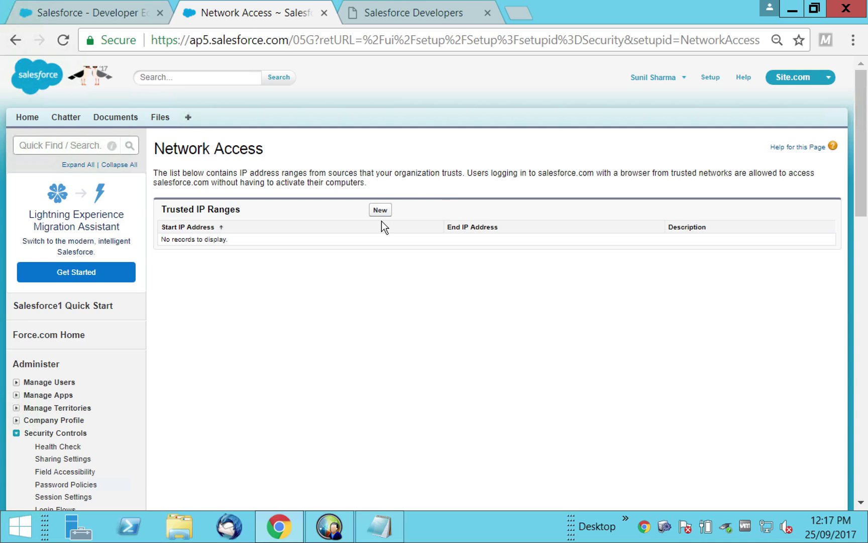
Switch to the ShareScan Administration Console and review the connector's Automation General and Automation Details settings
click(330, 525)
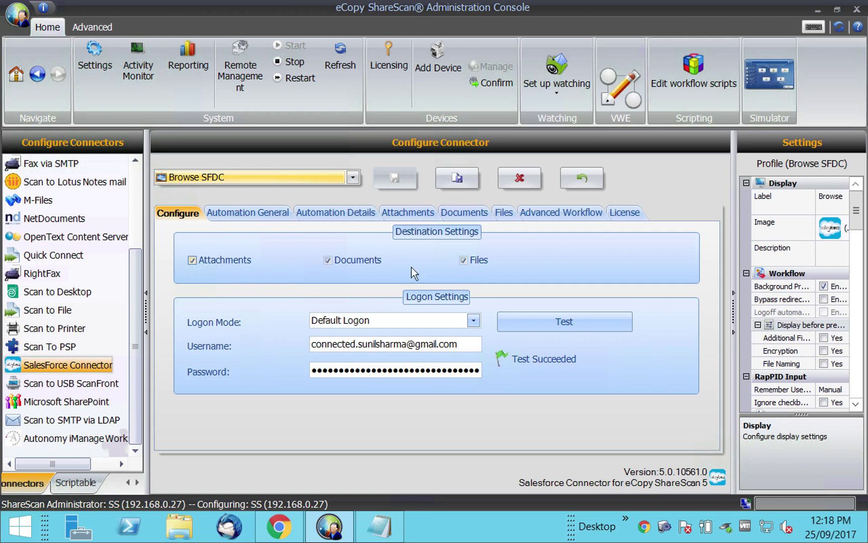
click(269, 212)
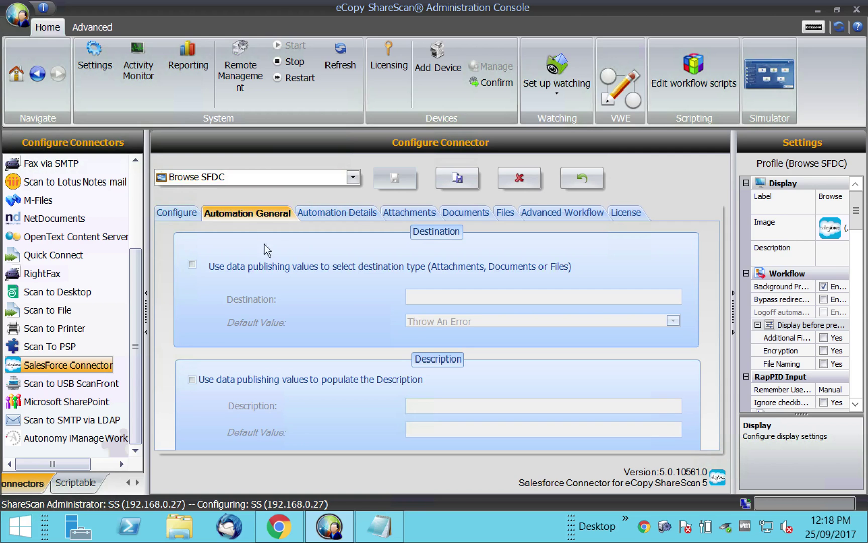
click(321, 213)
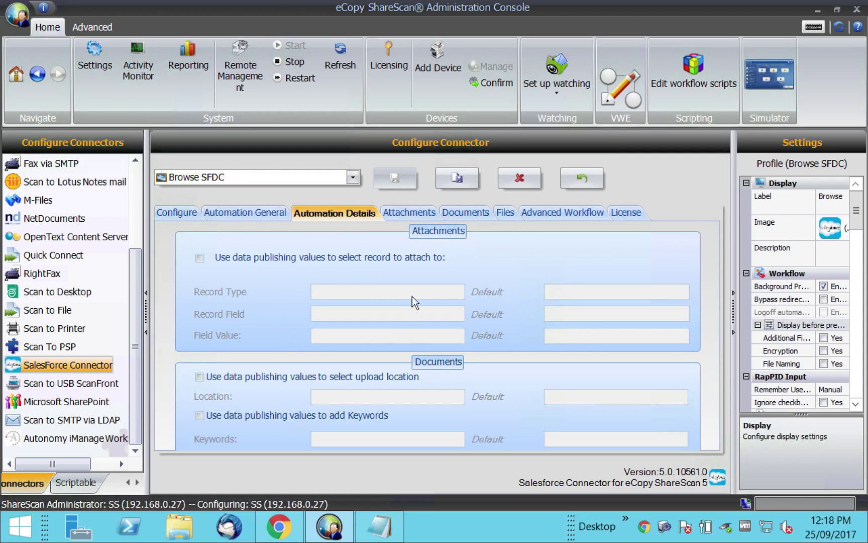
Review the Browse SFDC profile's Attachments, Documents, Files and Advanced Workflow settings
click(410, 214)
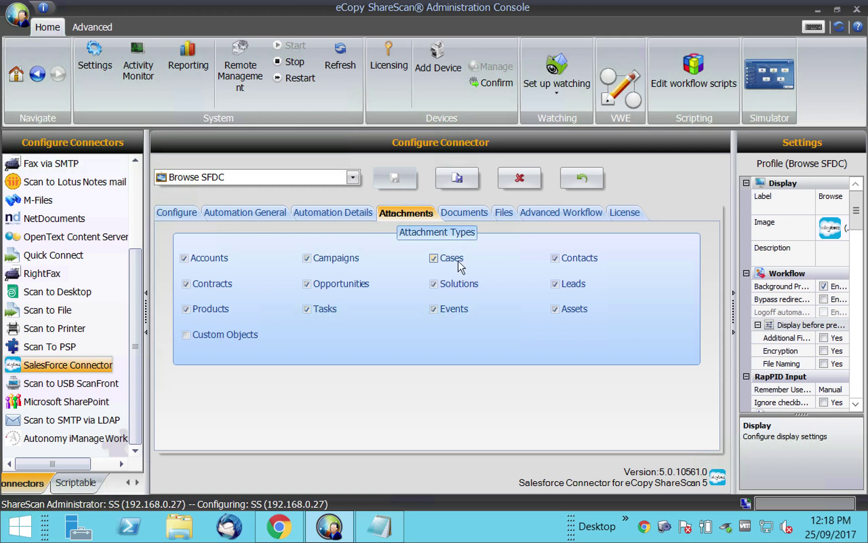
click(468, 212)
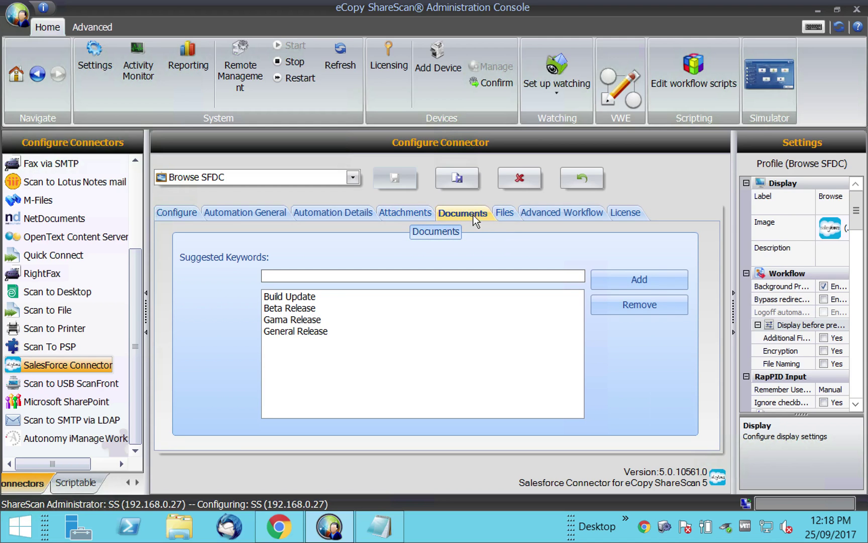
click(506, 214)
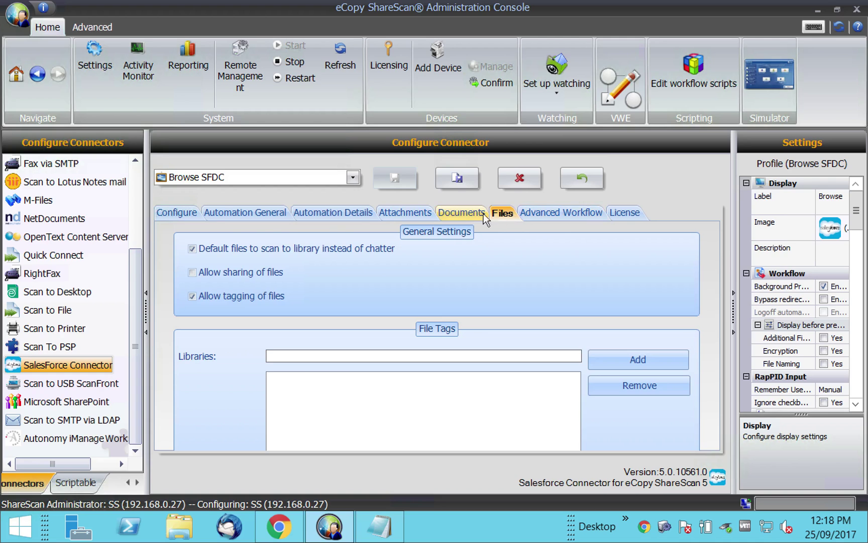
click(543, 213)
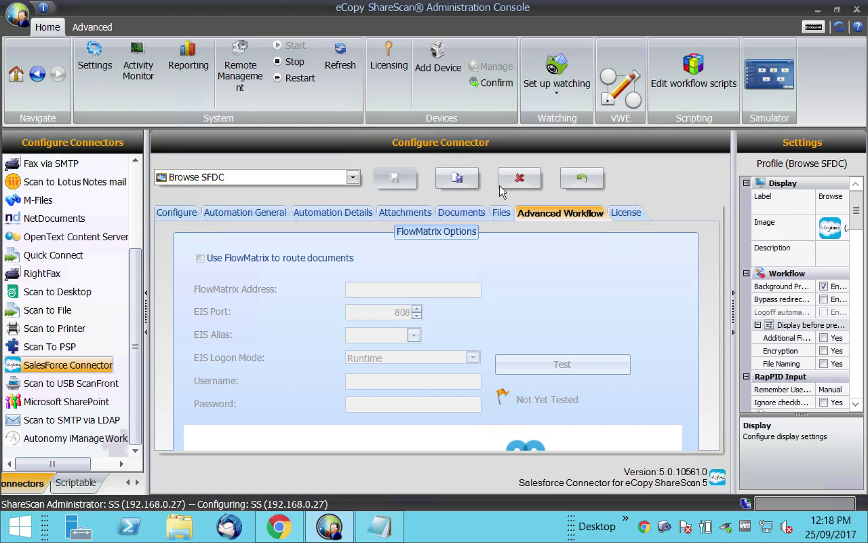
In the device simulator, scan a document with the Browse task and name the output file Test Scan
click(764, 88)
click(525, 352)
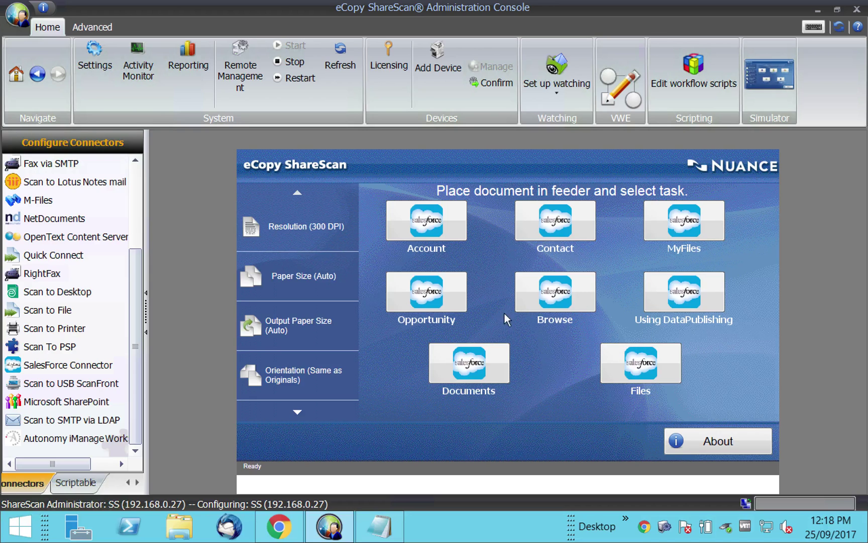
click(546, 301)
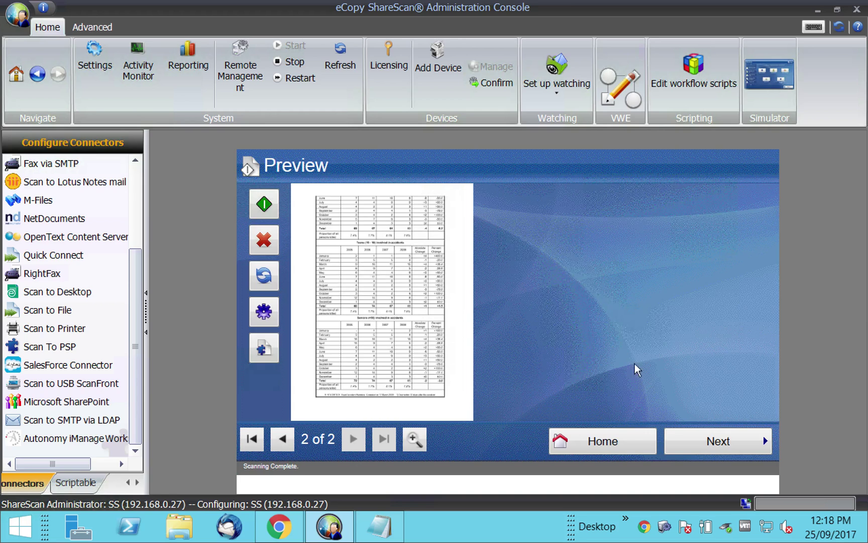
click(715, 439)
click(504, 230)
text(Test Scab)
key(BackSpace)
text(n)
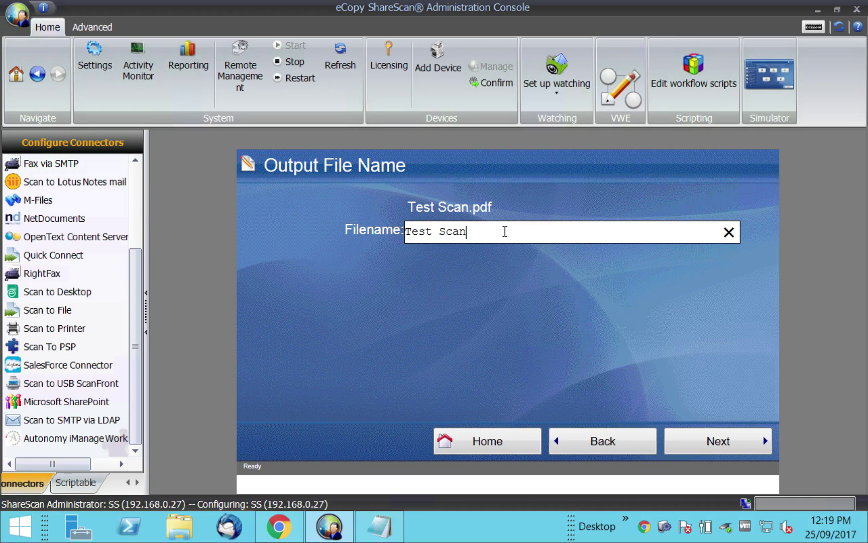
click(692, 438)
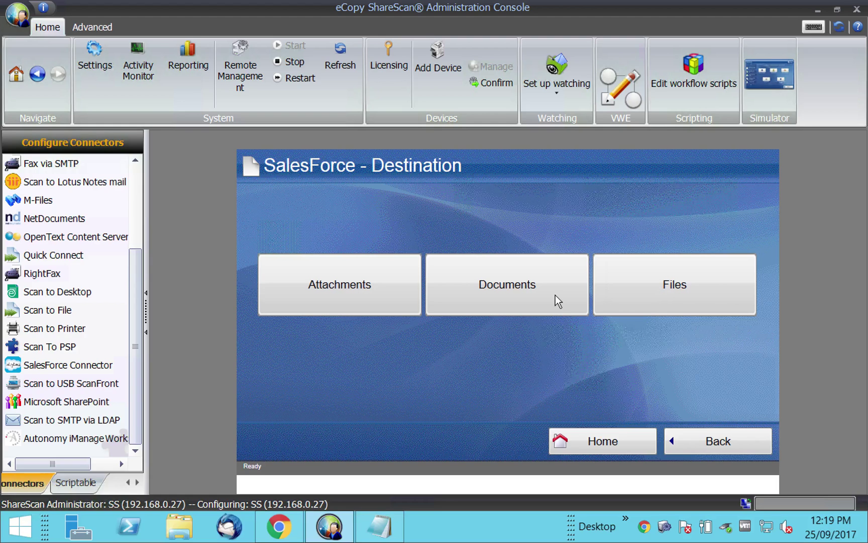
Switch to Salesforce in Chrome, look over the Home page, and return to the ShareScan Administration Console
click(284, 525)
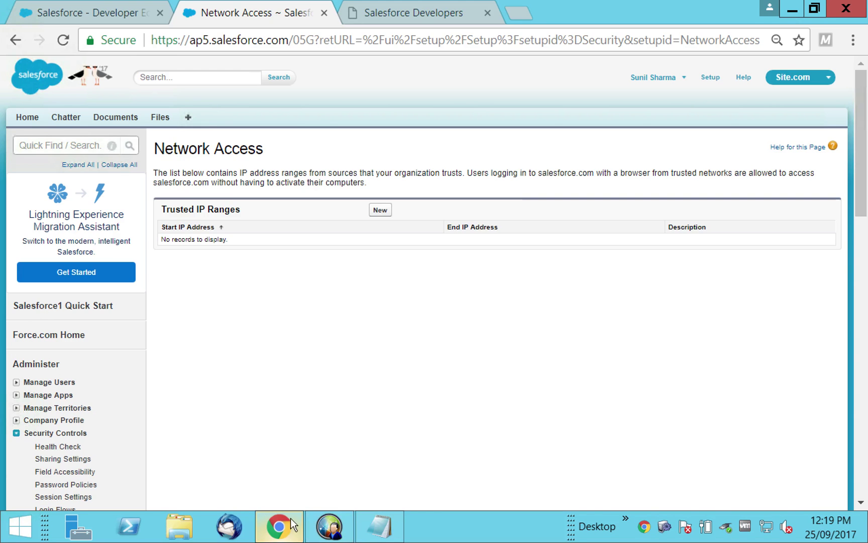
click(28, 117)
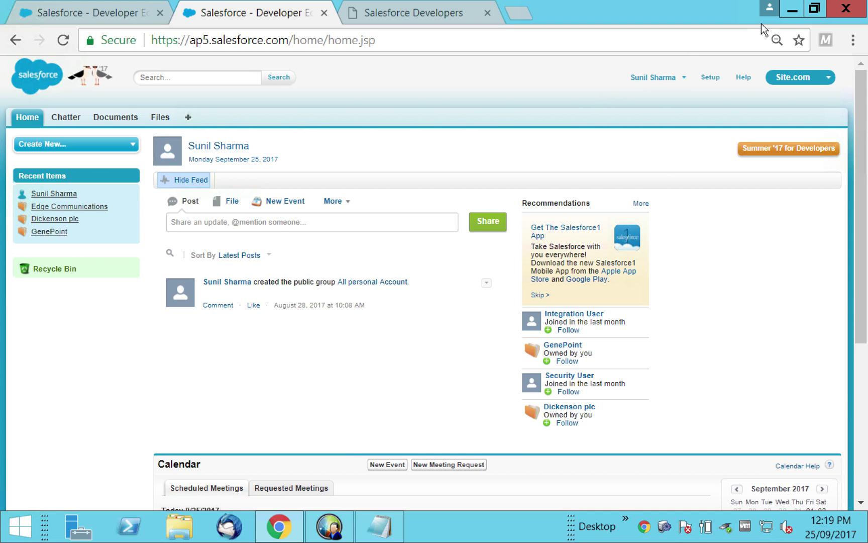
click(791, 11)
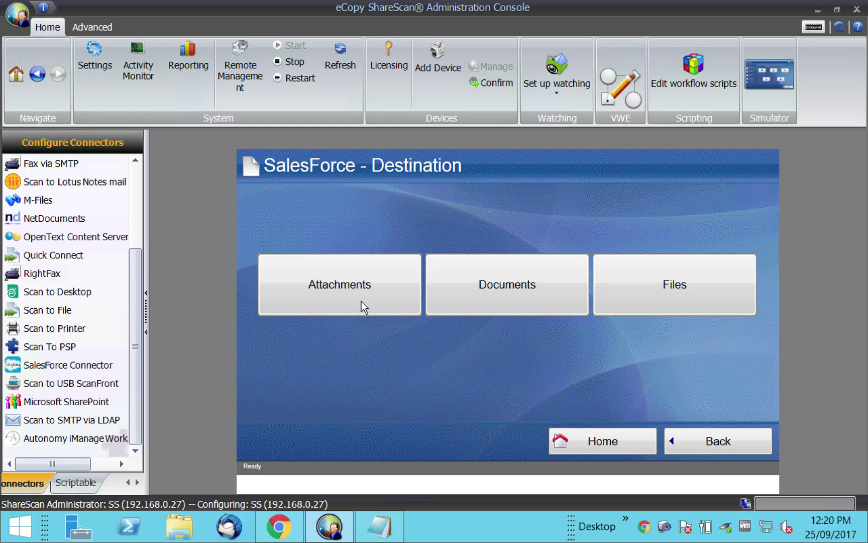
Scan the document again with the Browse task, name it SCAN fILES, and choose Files as the Salesforce destination
click(536, 292)
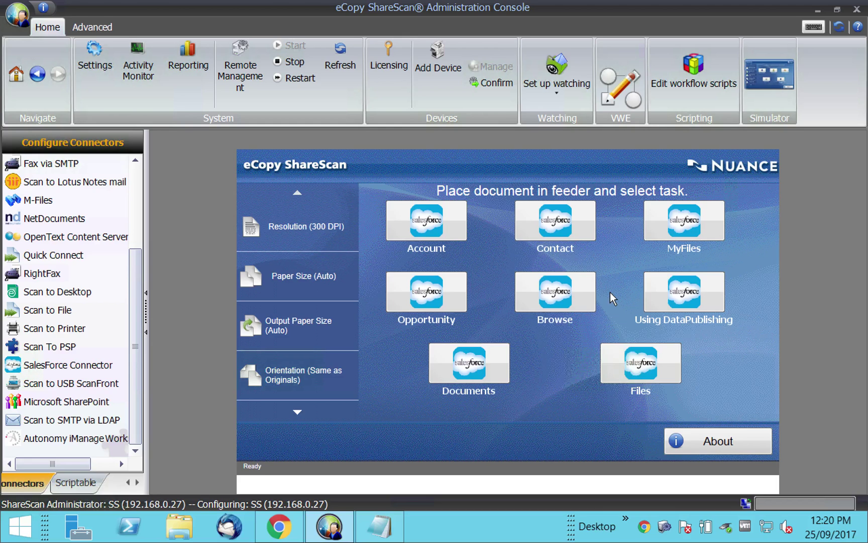
click(556, 300)
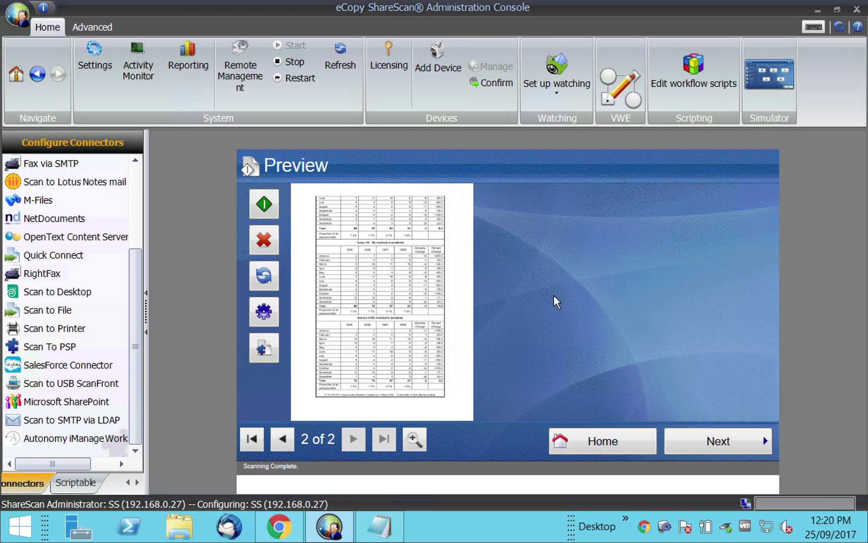
click(706, 442)
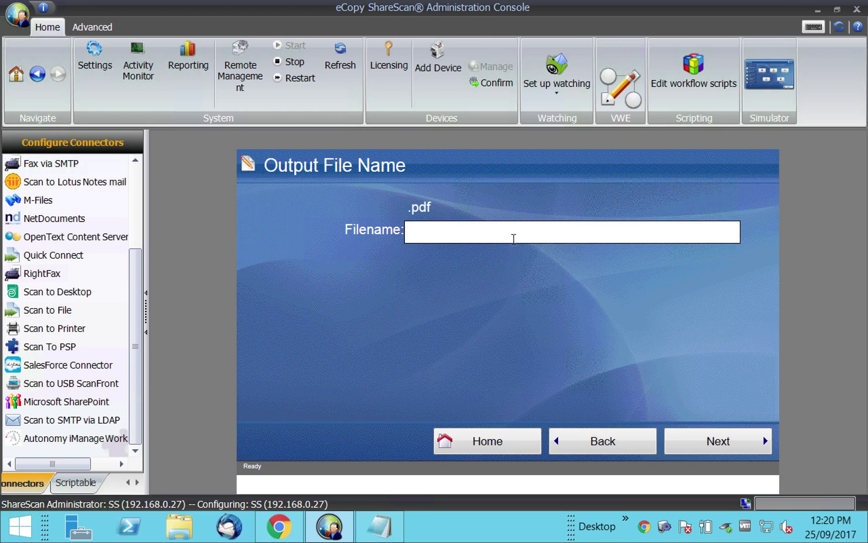
text(SCAN fILES)
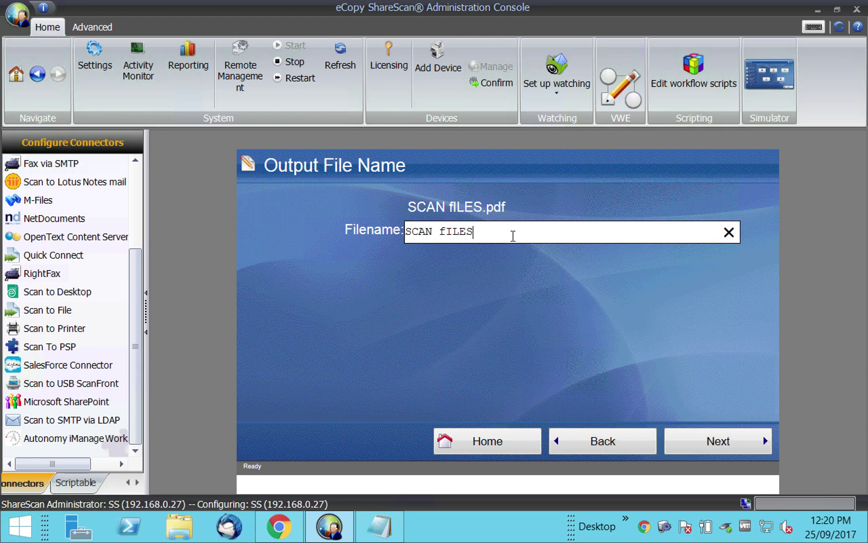
click(701, 437)
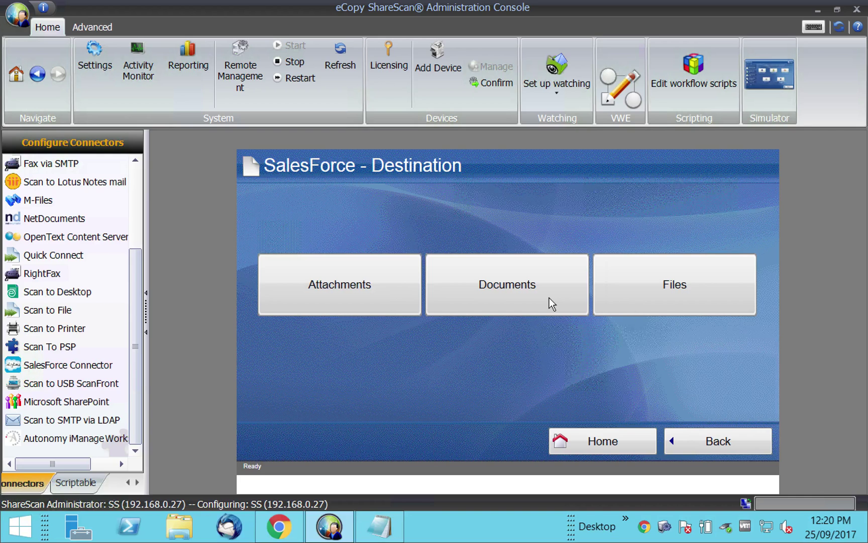
click(671, 290)
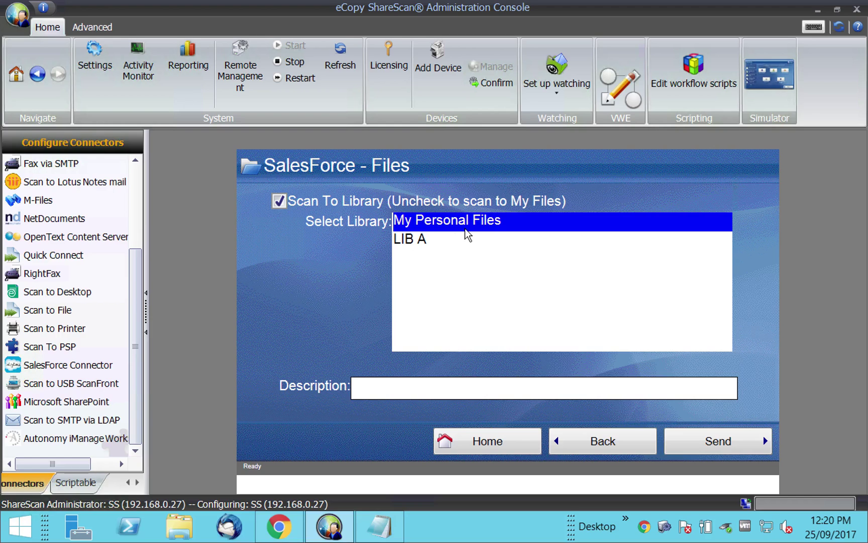
Choose the LIB A library, add the new tag A1, and send the scanned document to Salesforce
click(420, 245)
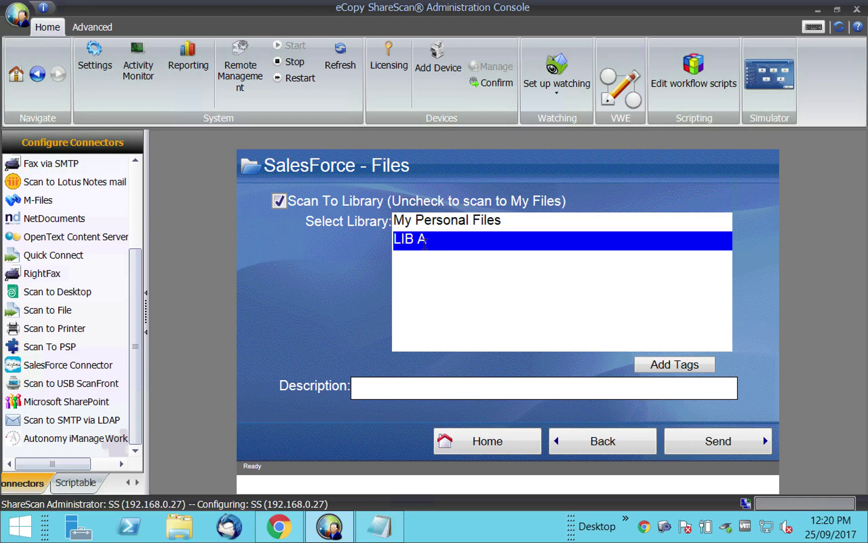
click(664, 363)
click(360, 370)
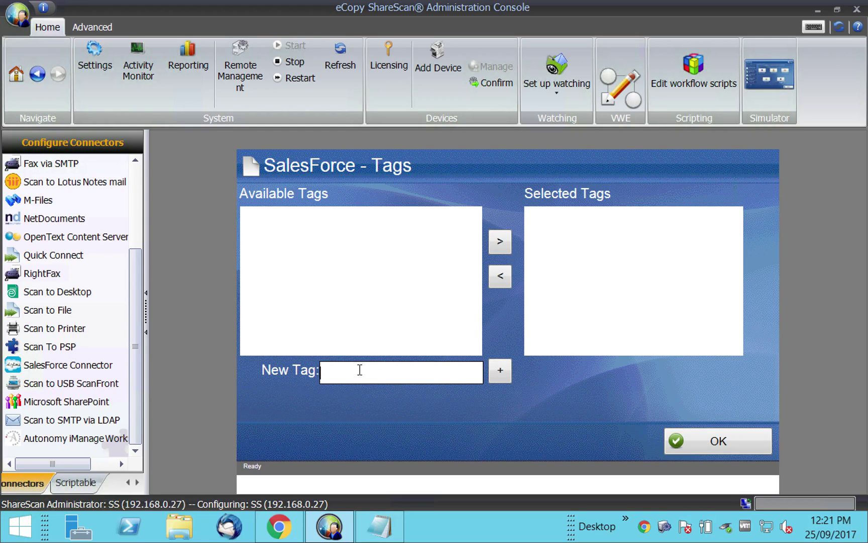
text(A1)
click(496, 244)
click(508, 374)
click(705, 438)
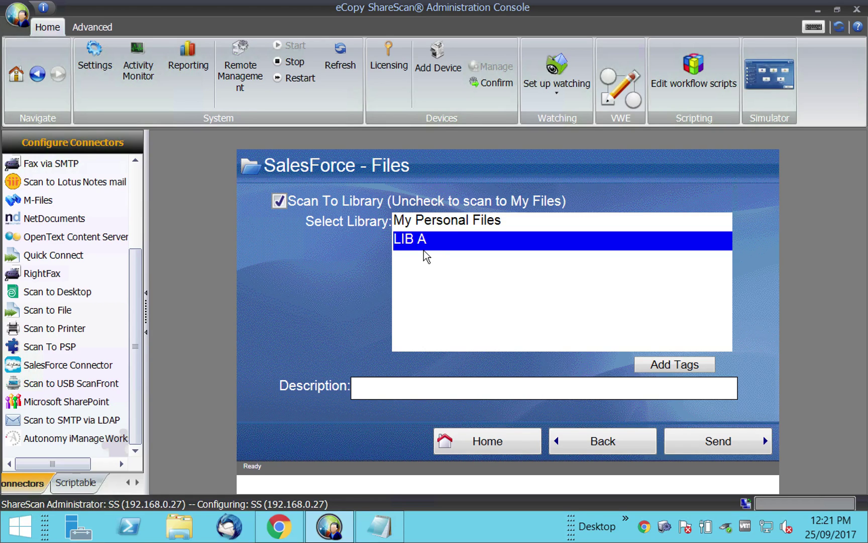
click(680, 438)
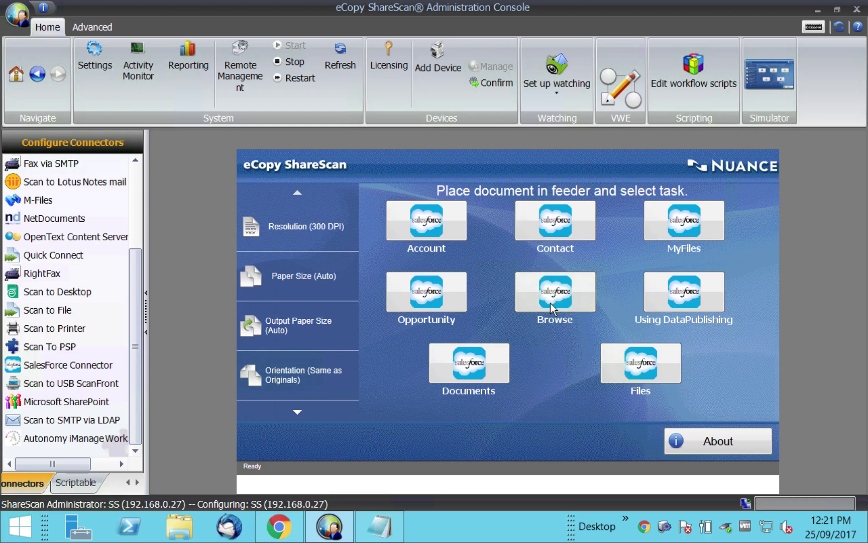
Scan a document with the Files task, name it test scan, and send it to the My Personal Files library
click(654, 374)
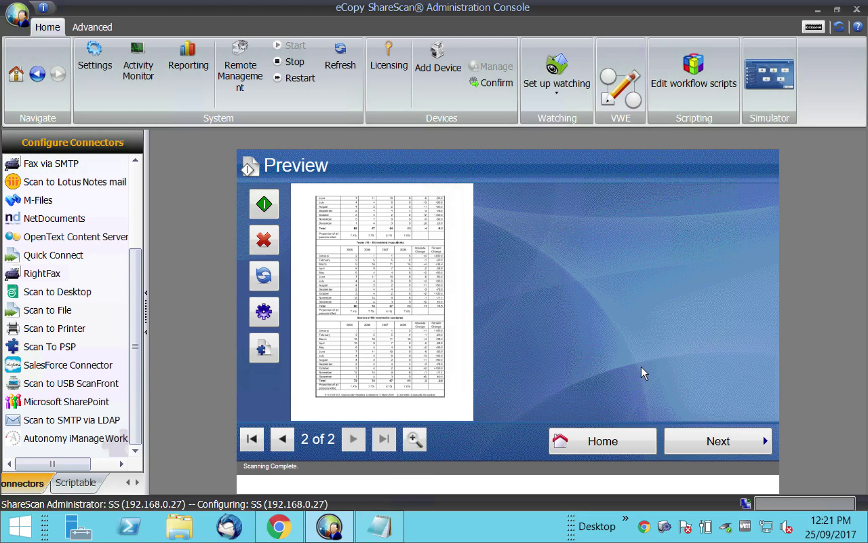
click(717, 446)
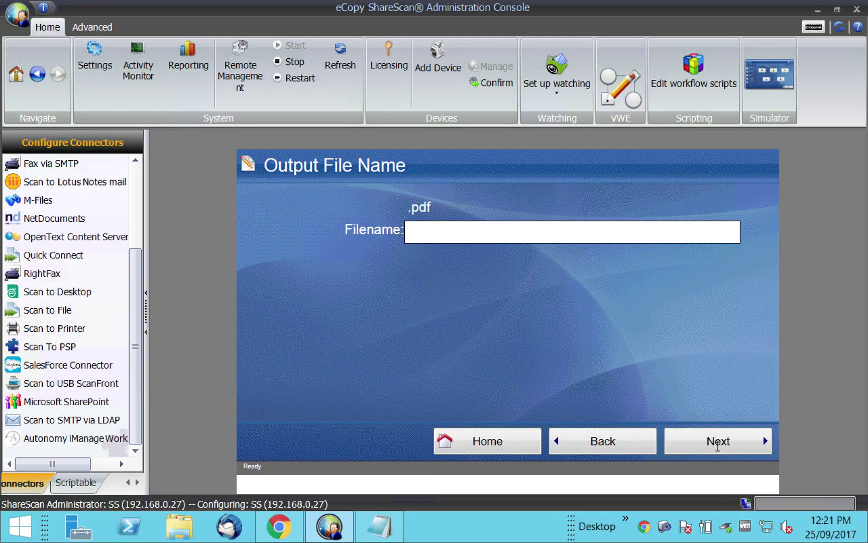
click(555, 236)
text(test scan)
click(703, 442)
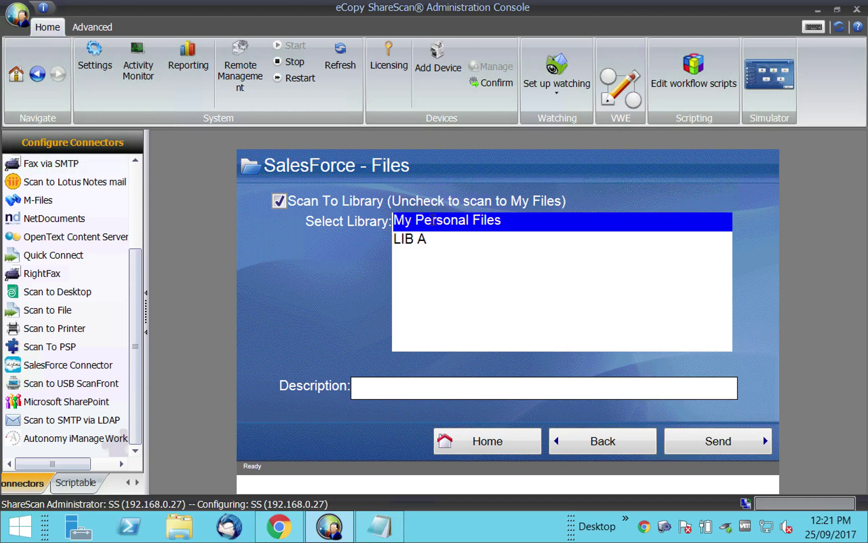
click(710, 445)
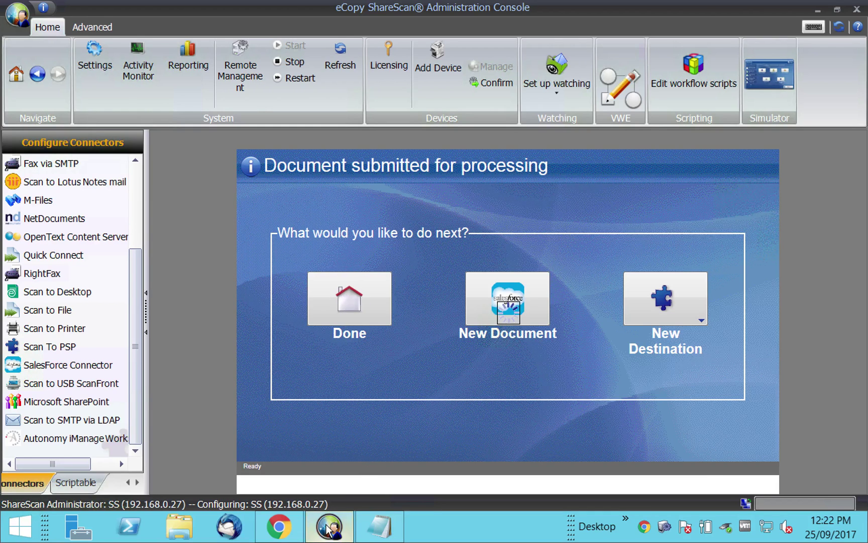
Switch to Salesforce in Chrome and check the uploaded scans under All Files, Private Library and LIB A
click(288, 526)
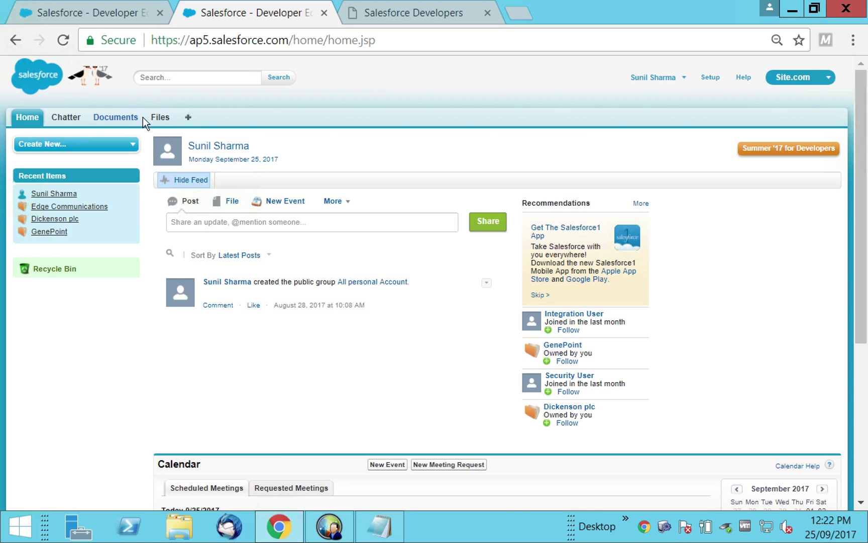
click(159, 118)
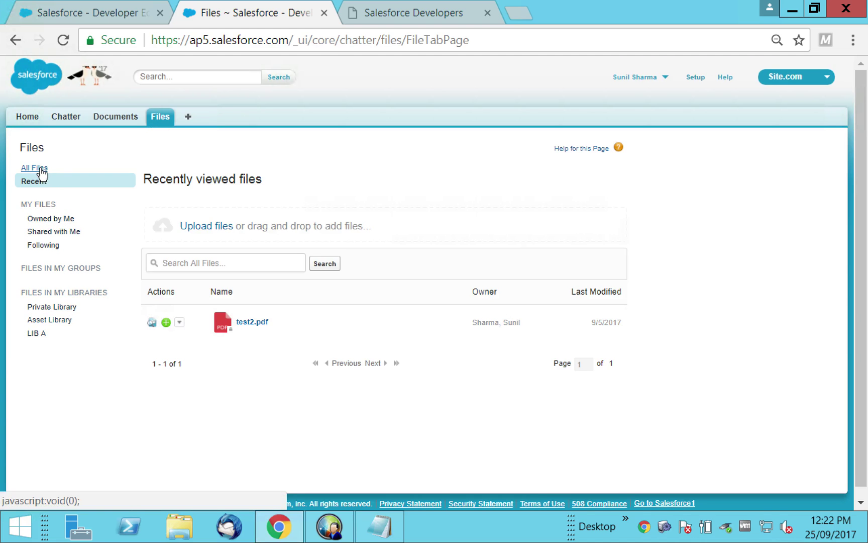
click(35, 168)
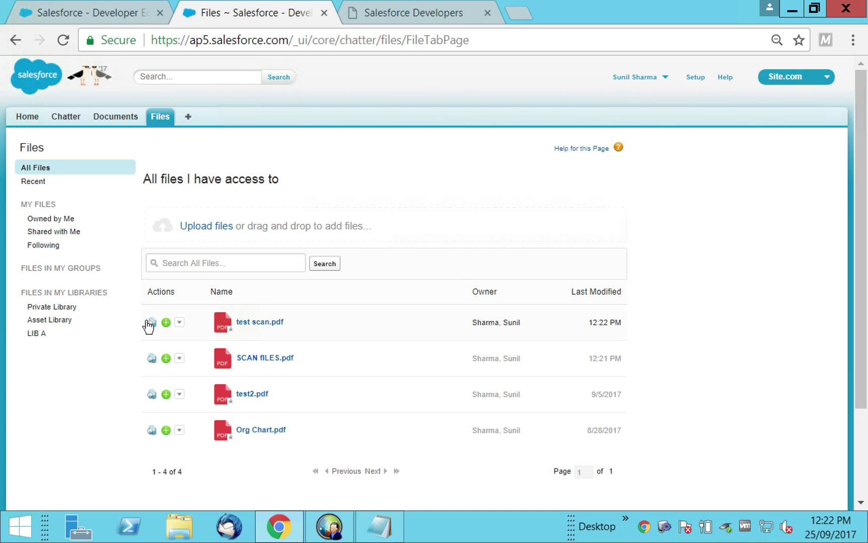
click(69, 310)
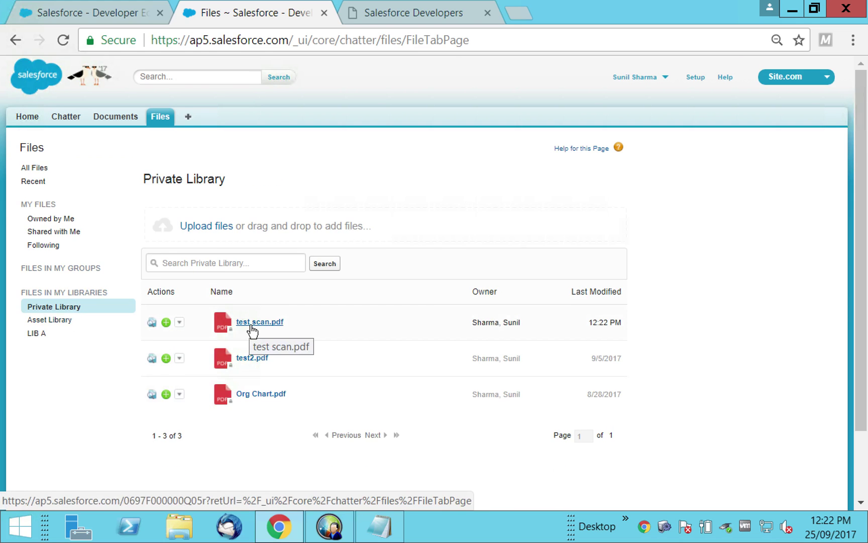
click(38, 334)
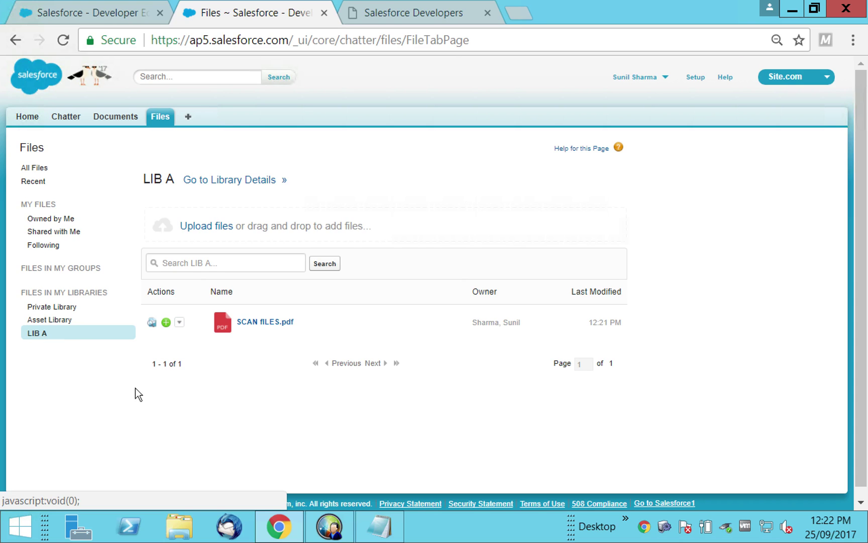
Switch to the ShareScan Administration Console and review the Salesforce connector's Files profile, including its Configure and Automation General settings
click(321, 530)
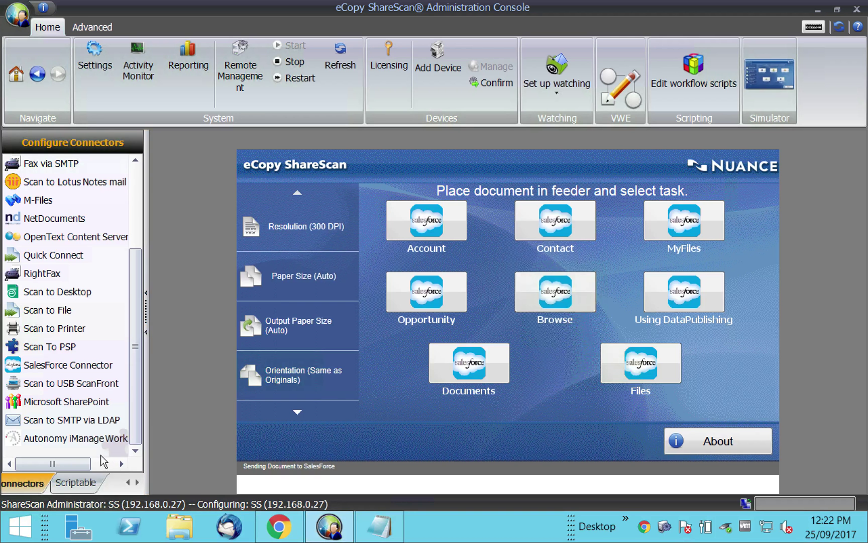
click(48, 366)
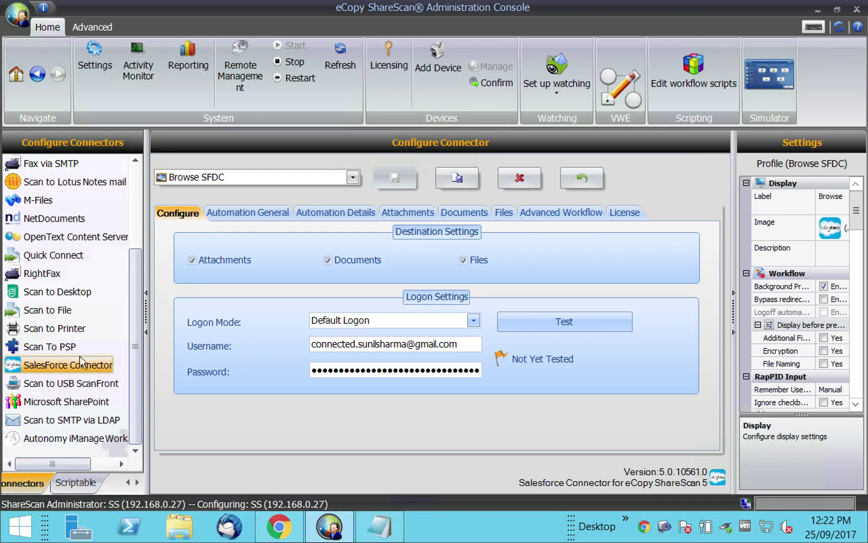
click(258, 179)
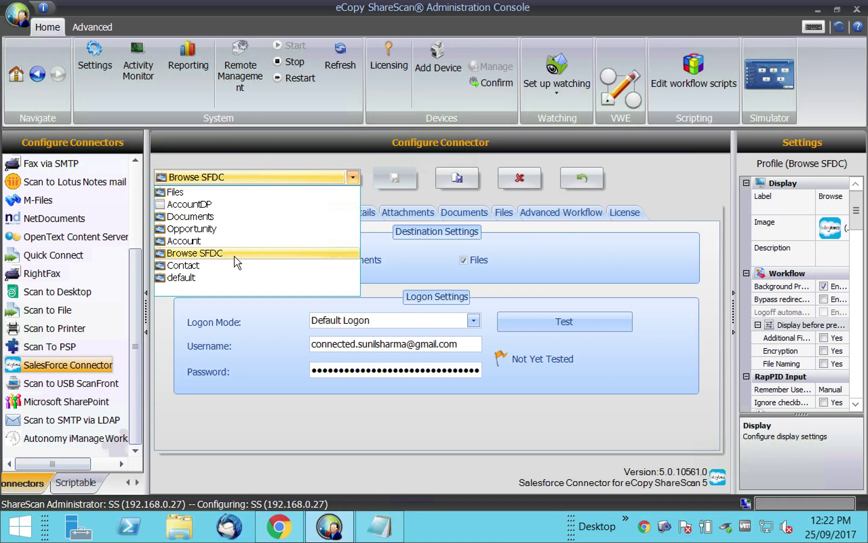
click(231, 196)
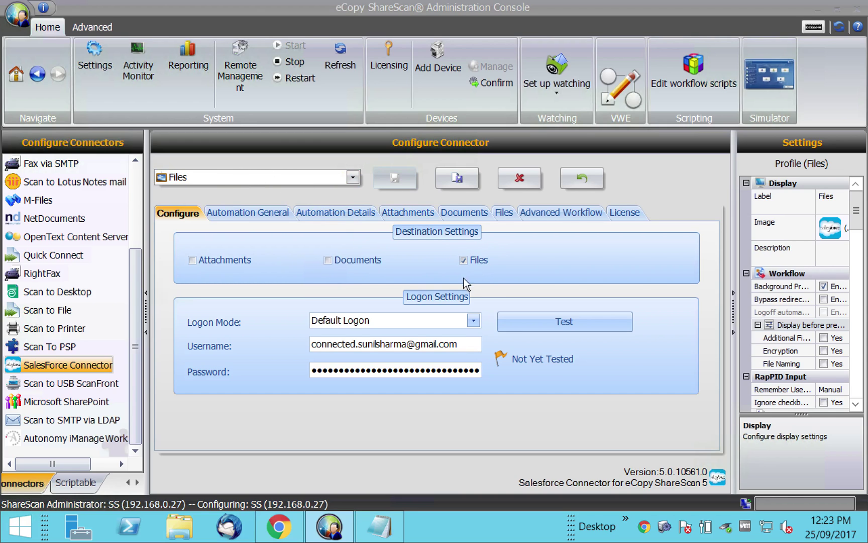
click(260, 214)
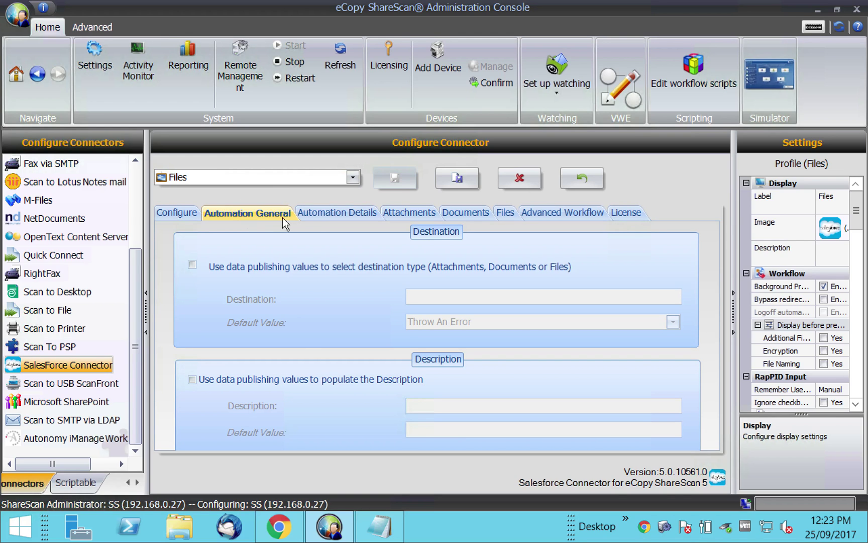
Review the Files profile's Automation Details, Attachments and Files settings, including the file tagging options and tag libraries
click(328, 215)
click(405, 213)
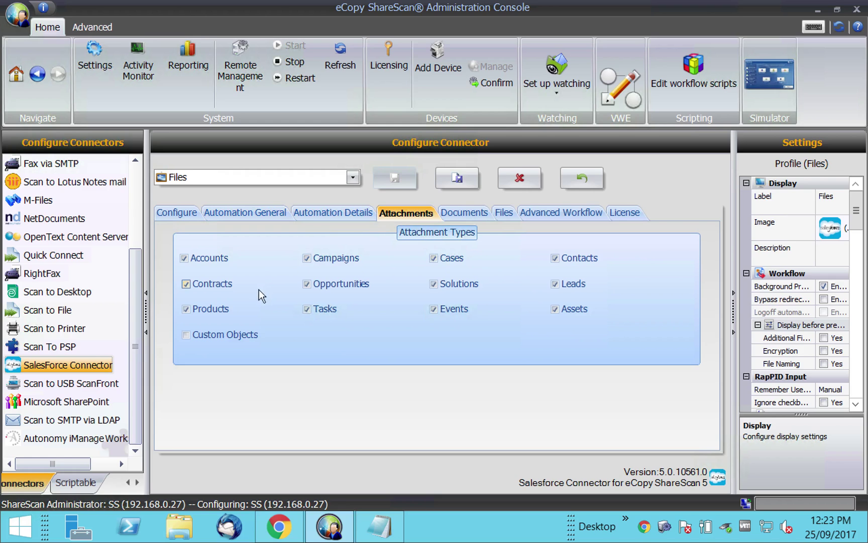
click(504, 213)
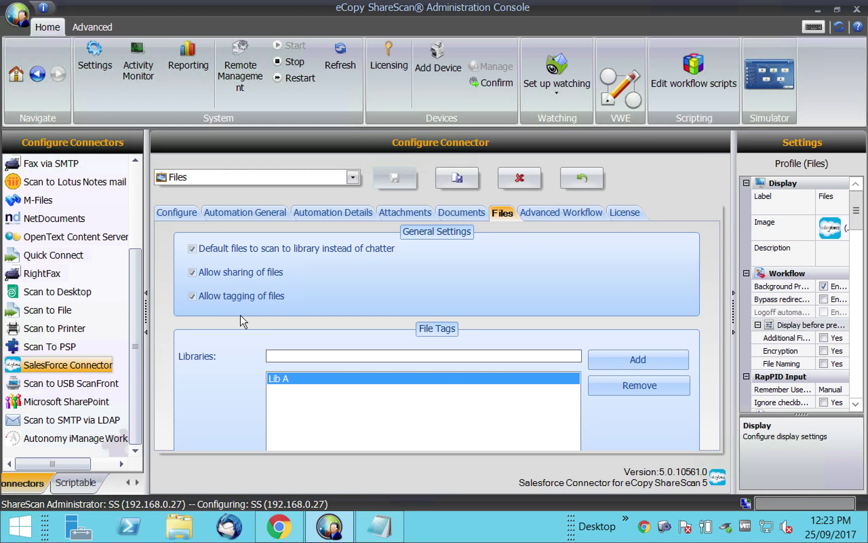
click(235, 350)
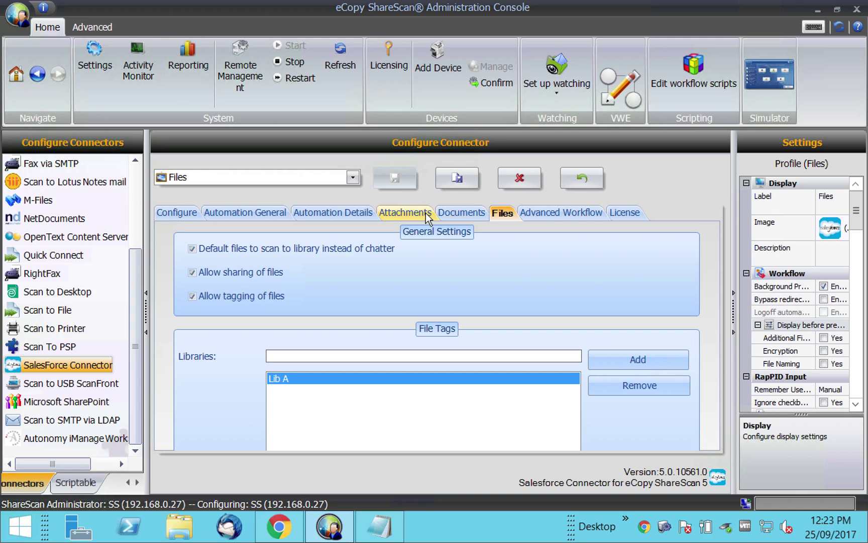
Load the Documents profile and review its destination, Automation General and suggested keyword settings
click(304, 181)
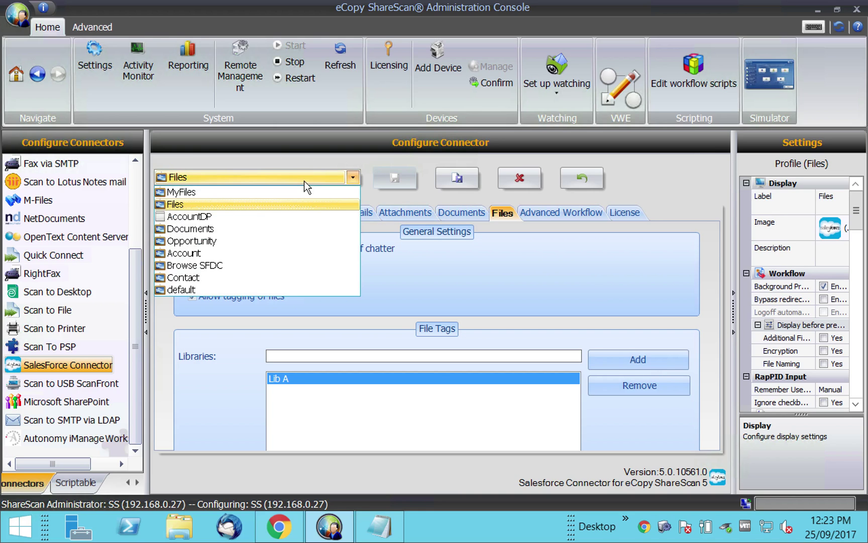
click(290, 229)
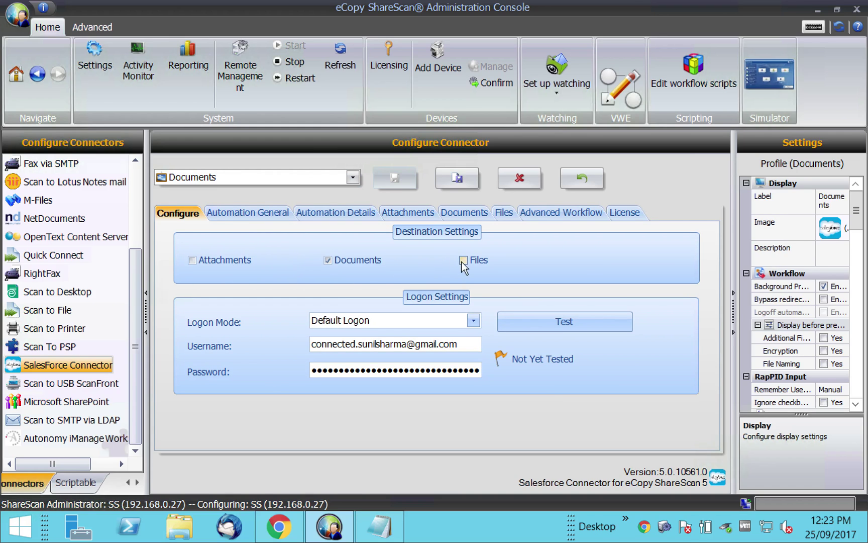
click(269, 216)
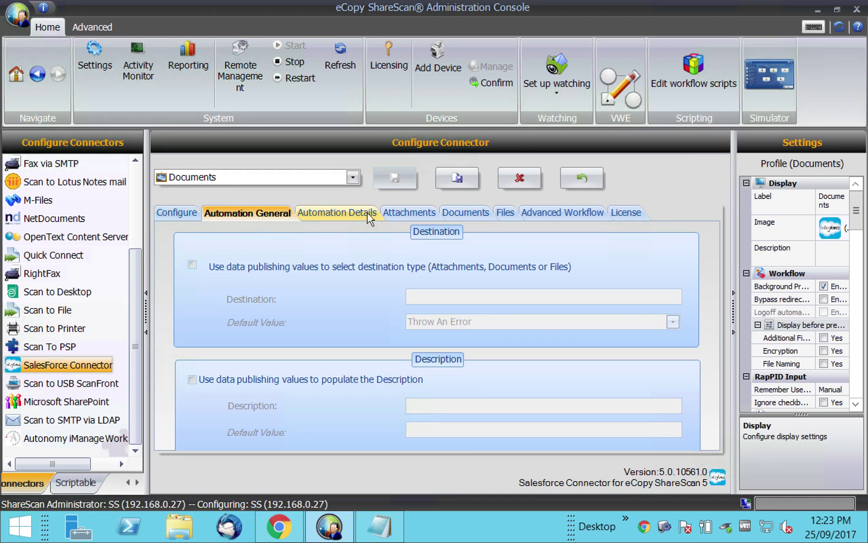
click(465, 215)
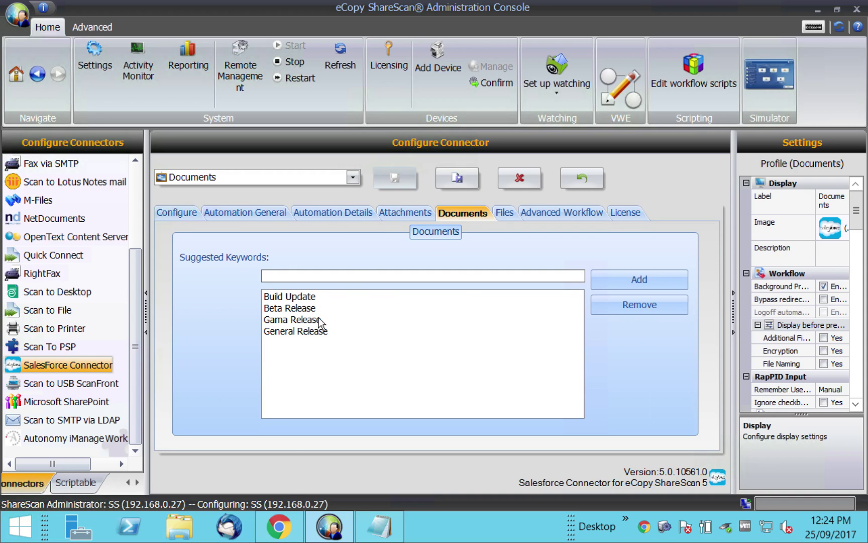
Reload the simulator, scan a document with the Documents task, and name the output file Scan to Doc
click(314, 511)
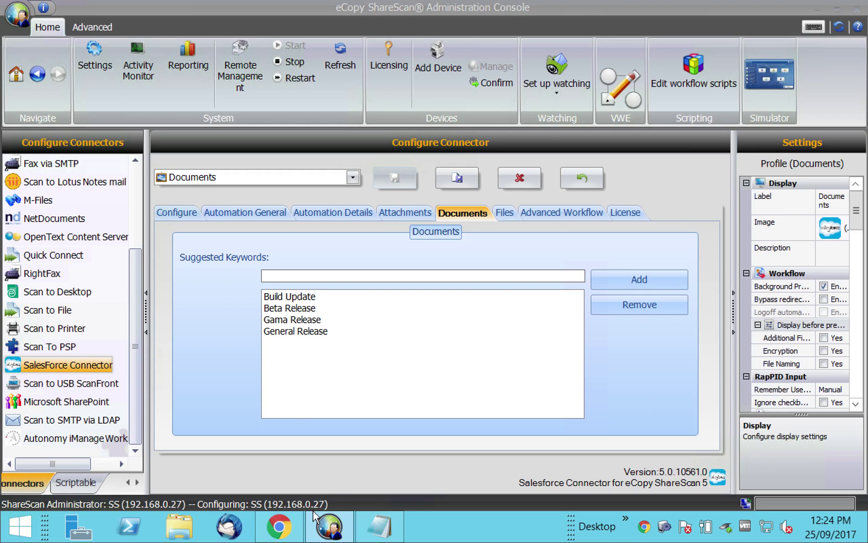
click(766, 85)
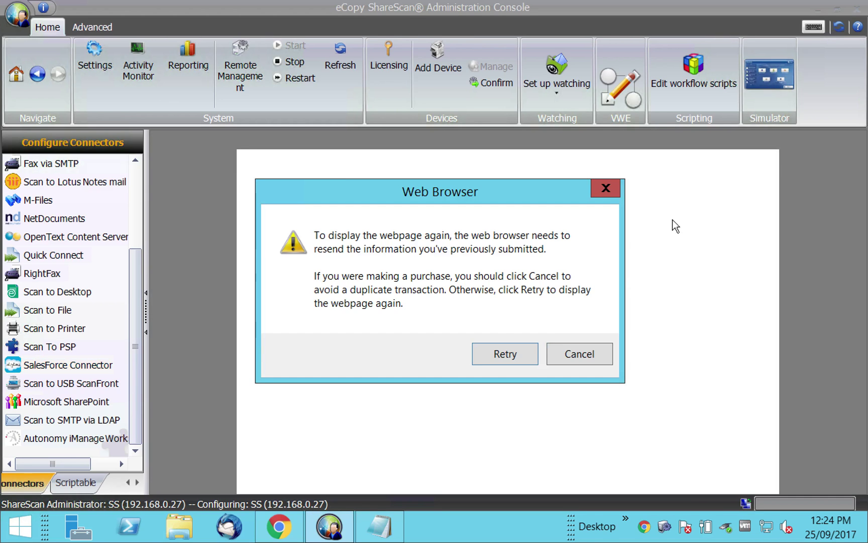
click(515, 354)
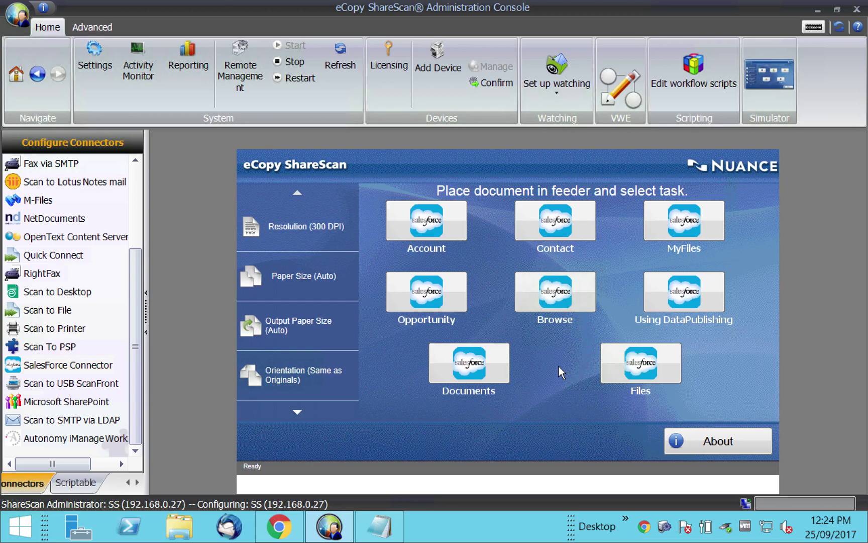
click(495, 372)
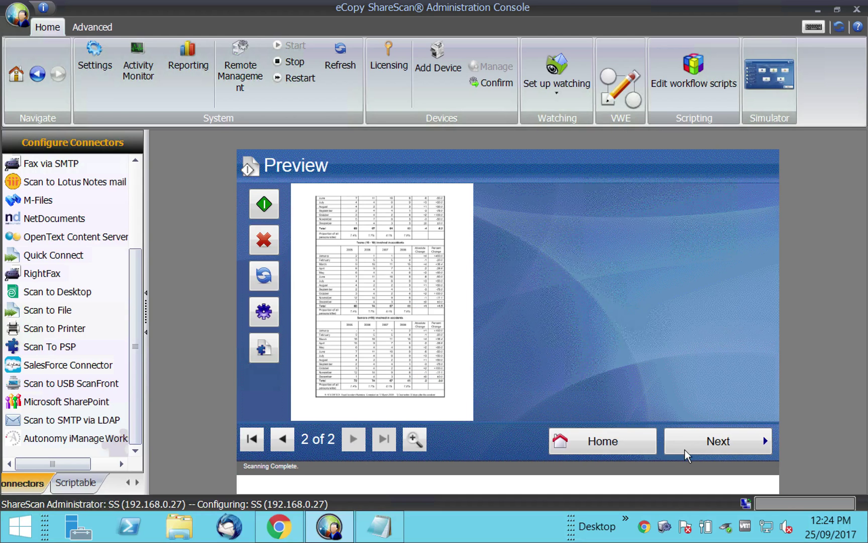
click(685, 449)
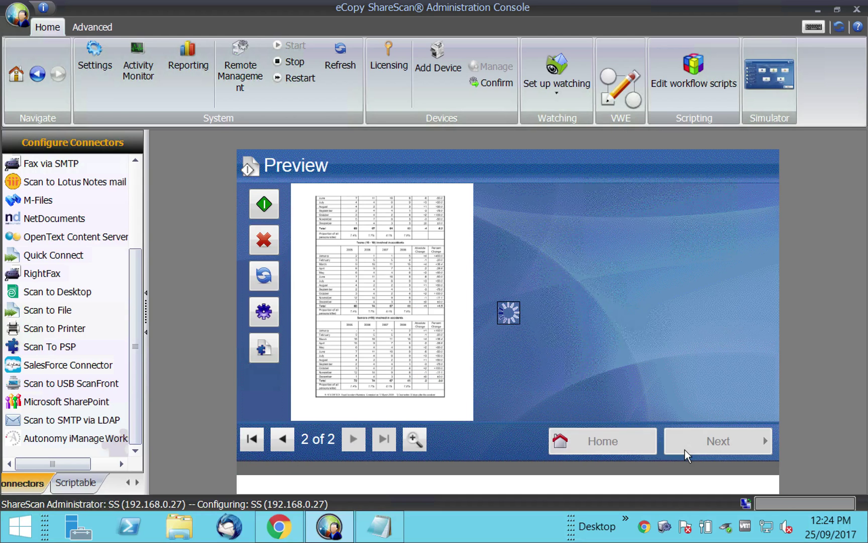
click(514, 232)
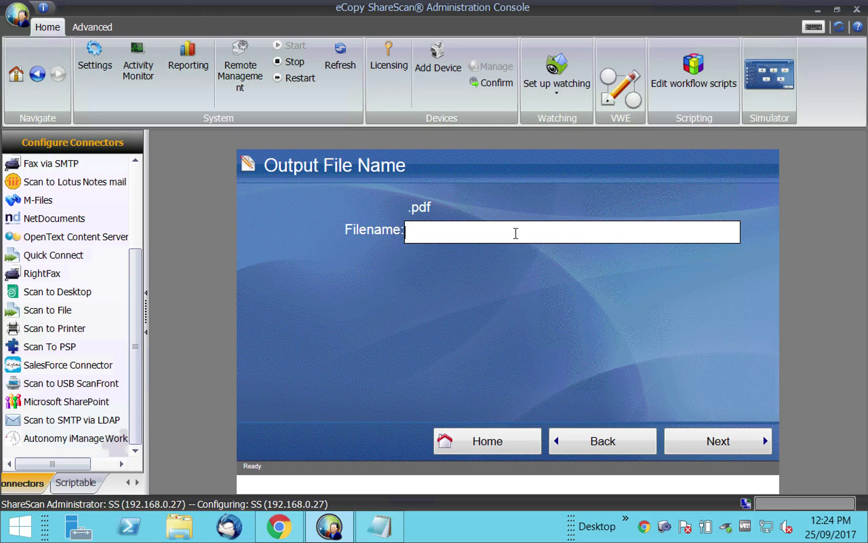
text(Scan to)
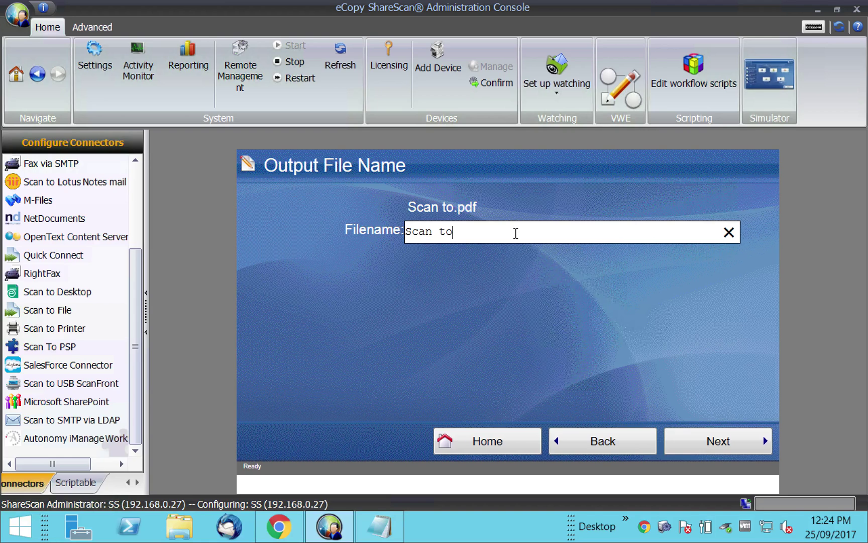
text( Doc)
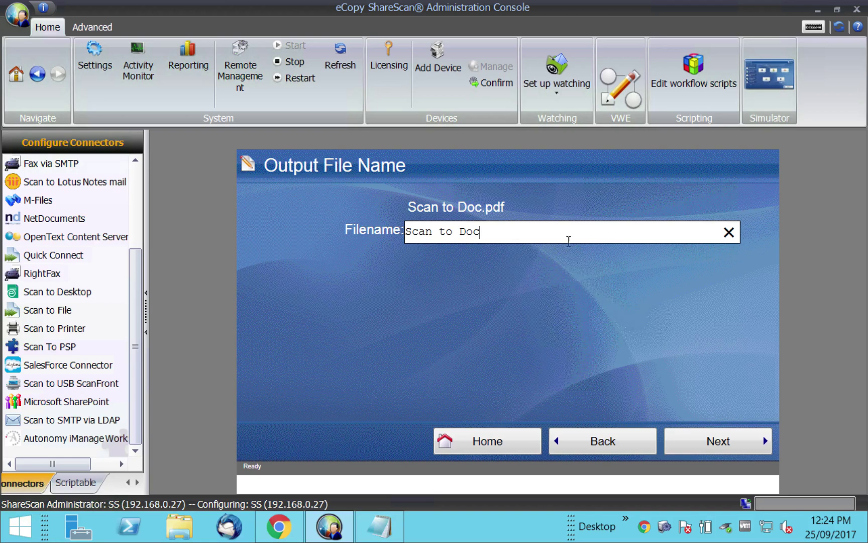
click(709, 440)
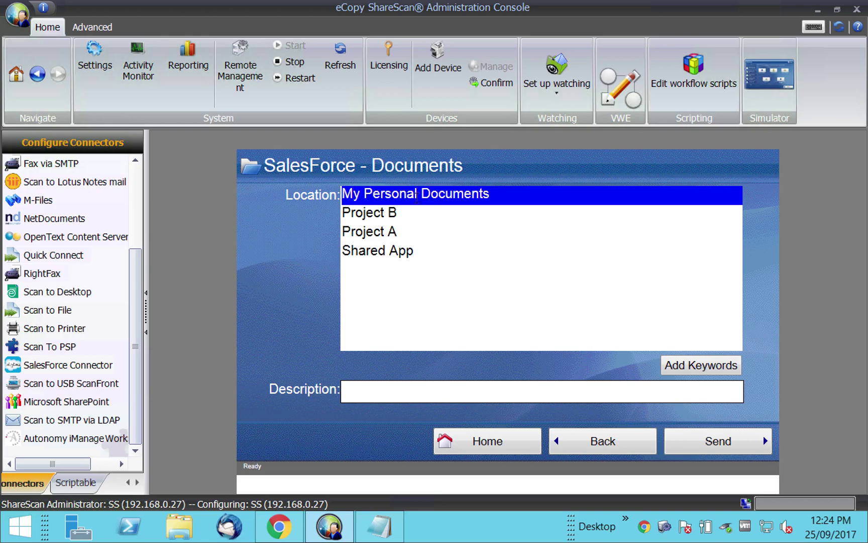
Choose the Project A location, add the General Release keyword, and send the scanned document to Salesforce
click(383, 231)
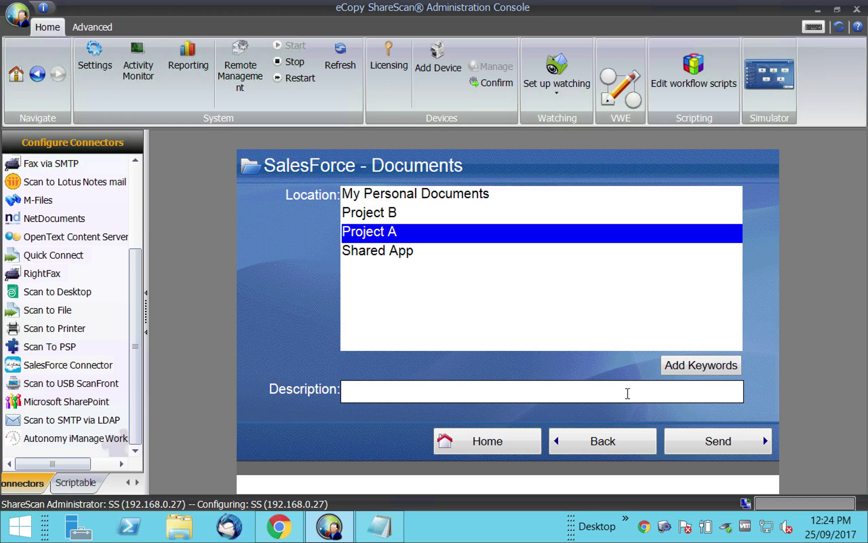
click(691, 371)
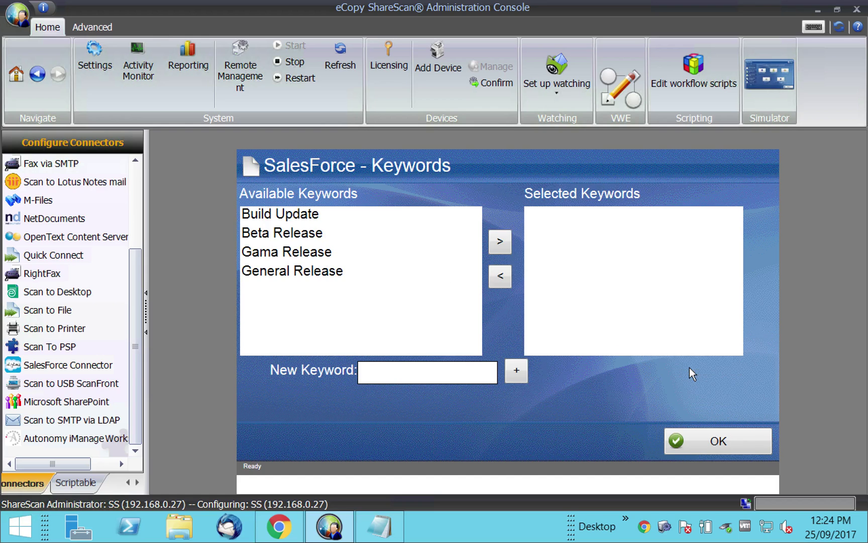
click(301, 270)
click(500, 242)
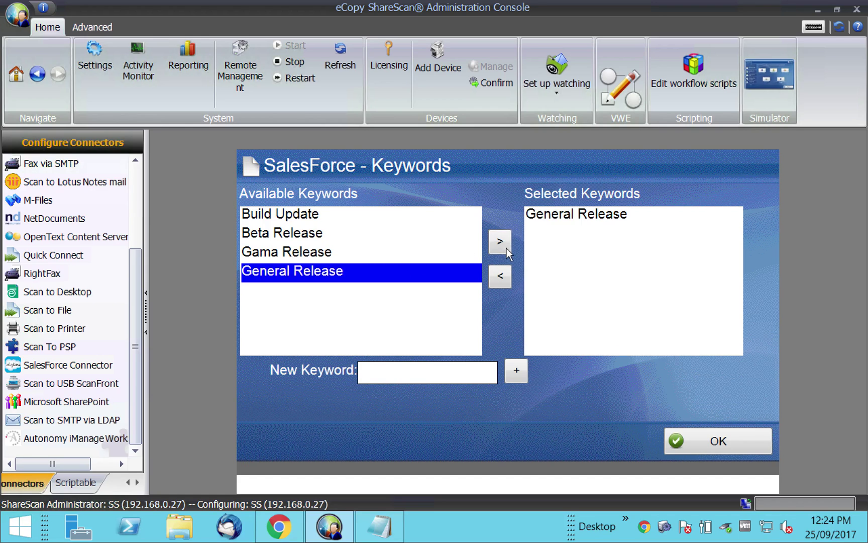
click(699, 437)
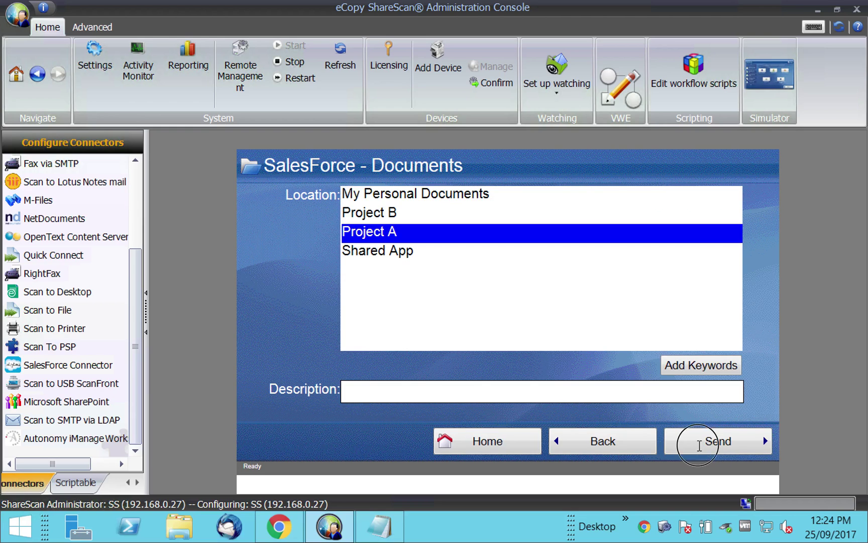
click(699, 445)
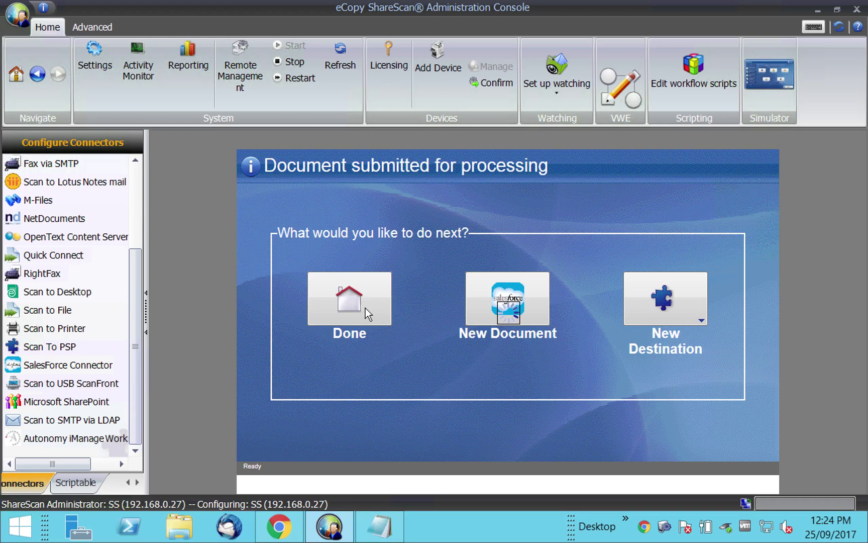
Switch to Salesforce in Chrome, list the Project A document folder, and inspect the details of Scan to Doc.pdf
click(279, 526)
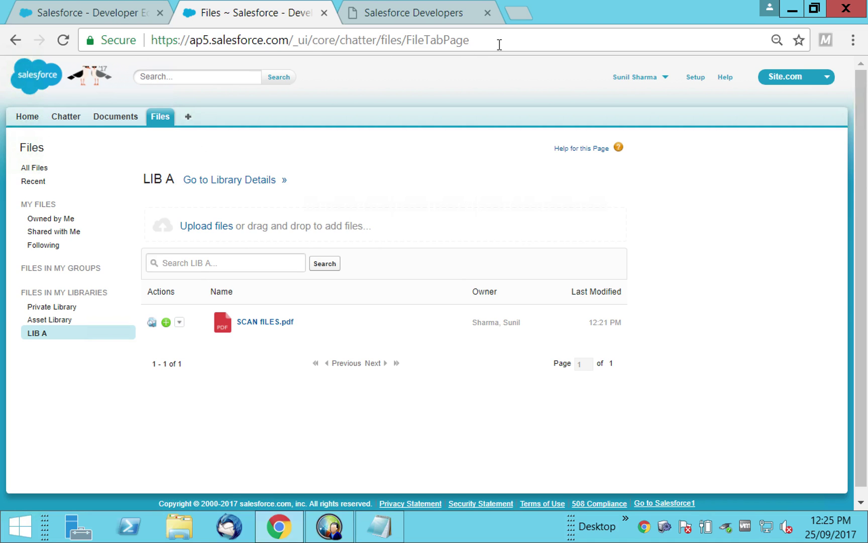
click(135, 122)
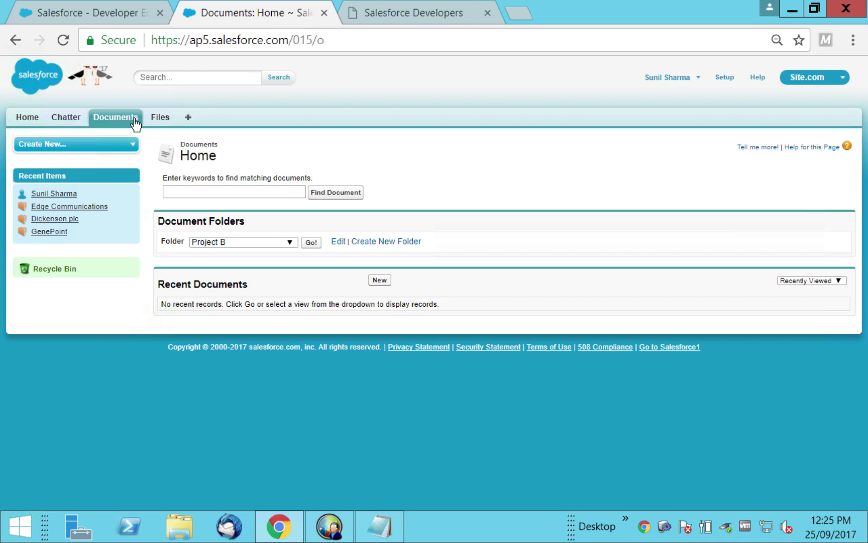
click(201, 244)
click(233, 261)
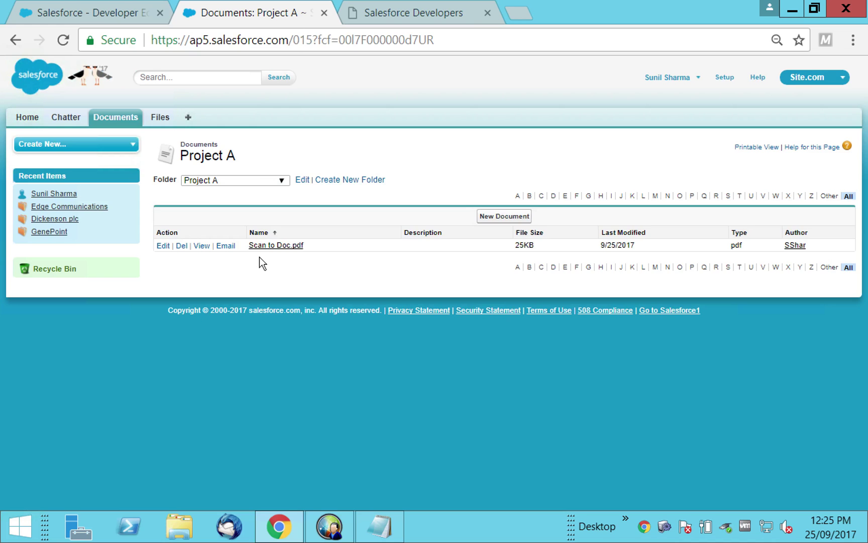
click(290, 249)
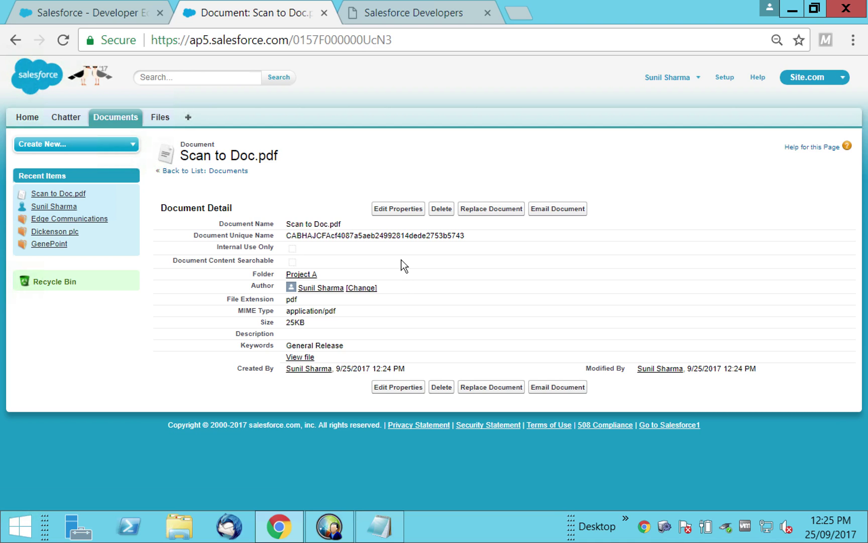
Switch to the ShareScan Administration Console and compare the Documents profile's suggested keywords with the document's details in Salesforce
click(329, 526)
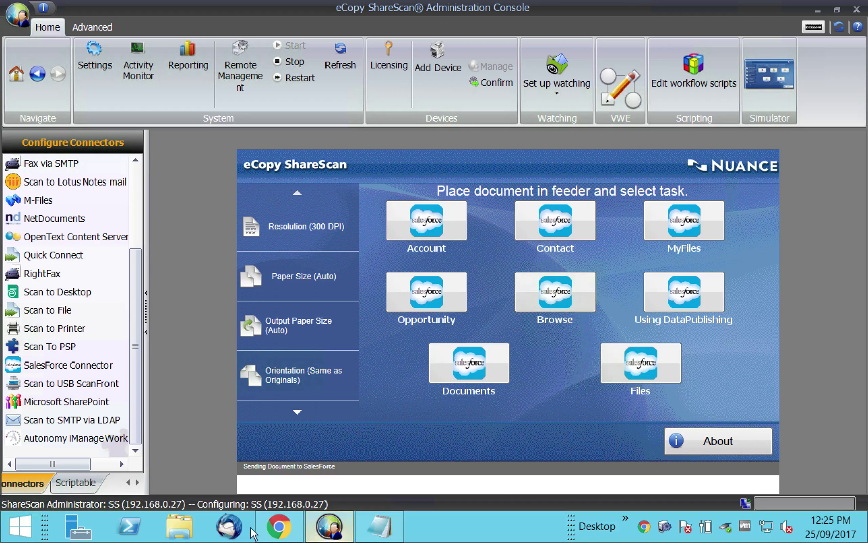
click(73, 365)
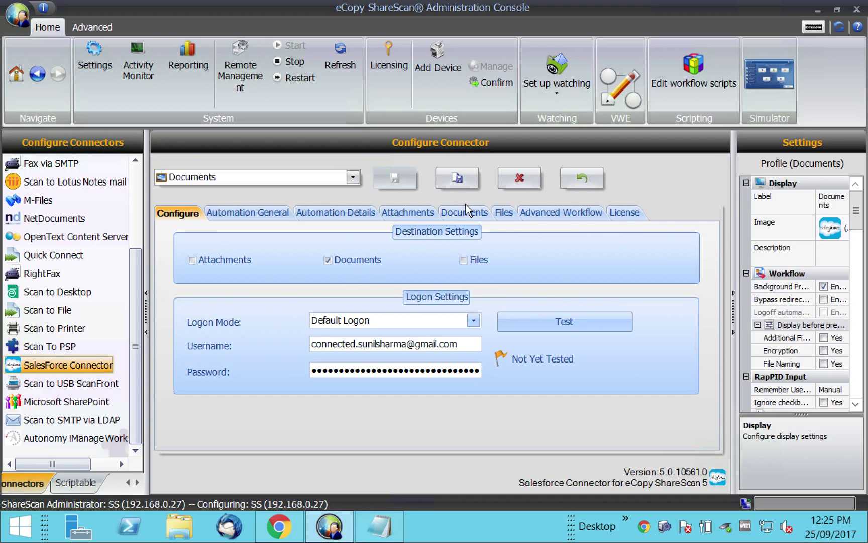
click(468, 211)
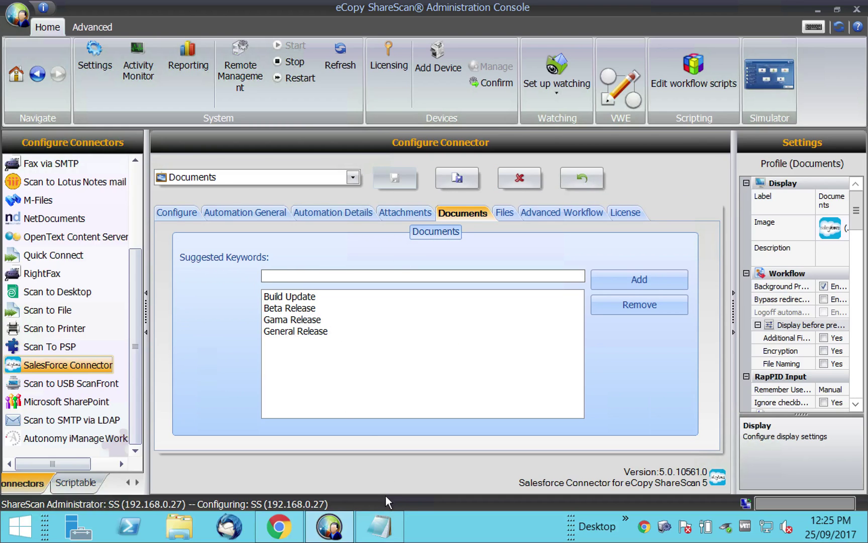
mouse_move(382, 536)
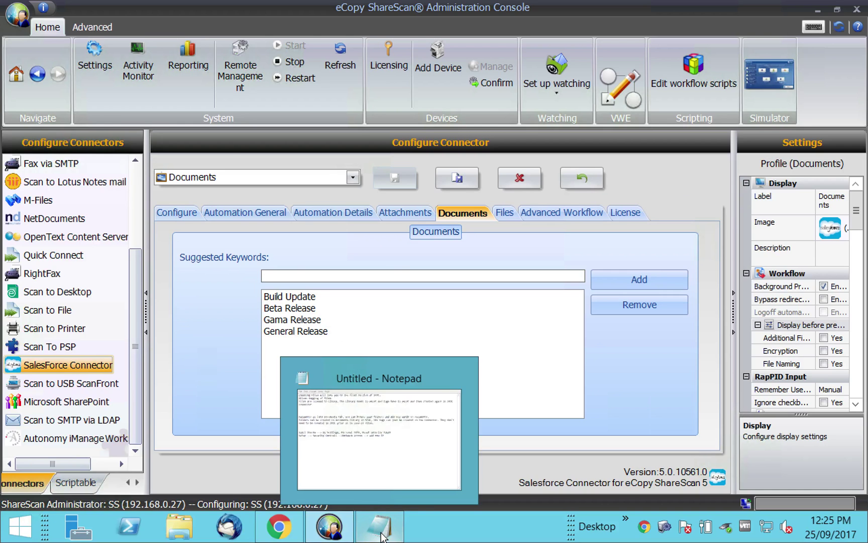
click(295, 528)
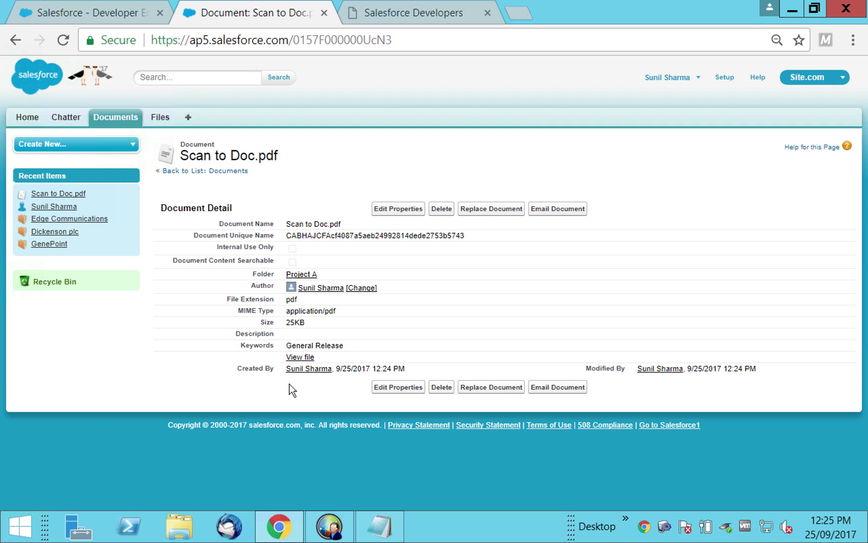
click(329, 526)
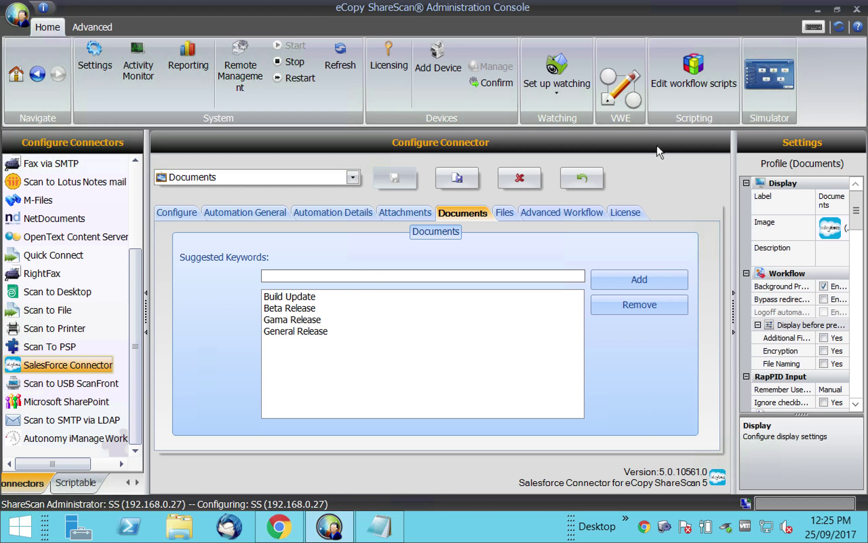
Look through the Salesforce connector's profile list, and reload the simulator to its task selection screen
click(353, 176)
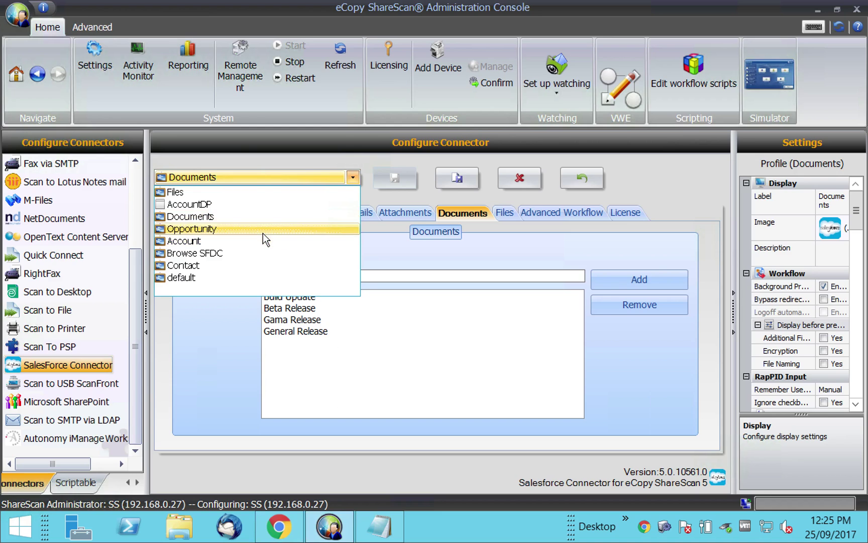
click(272, 161)
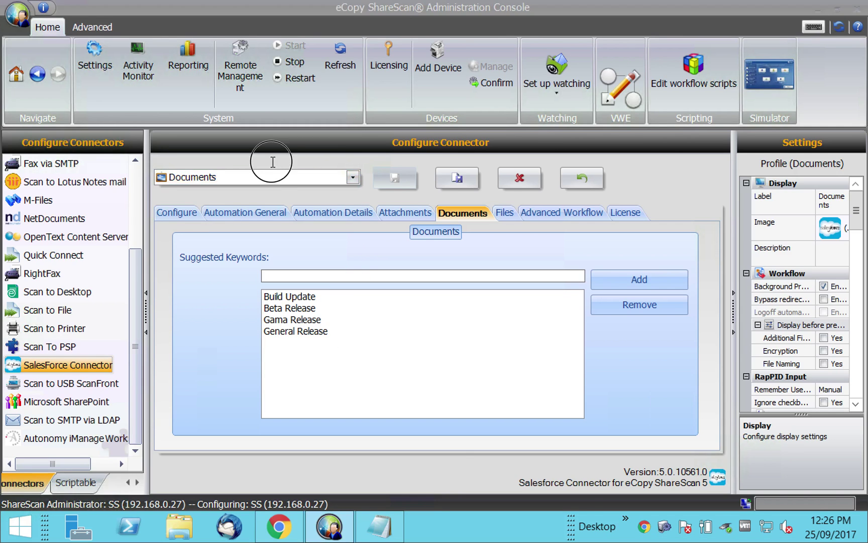
click(781, 75)
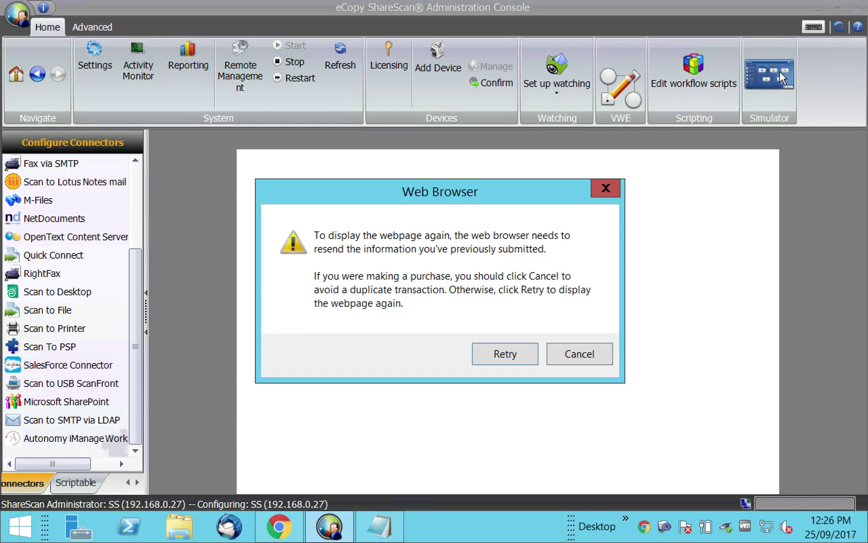
click(512, 354)
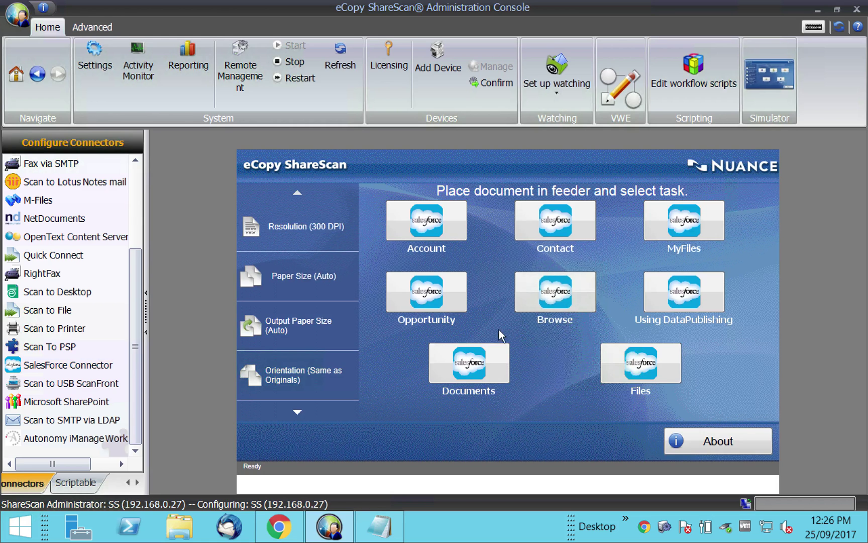
Scan the document with the Browse profile and name the output file opper GenePoint
click(556, 299)
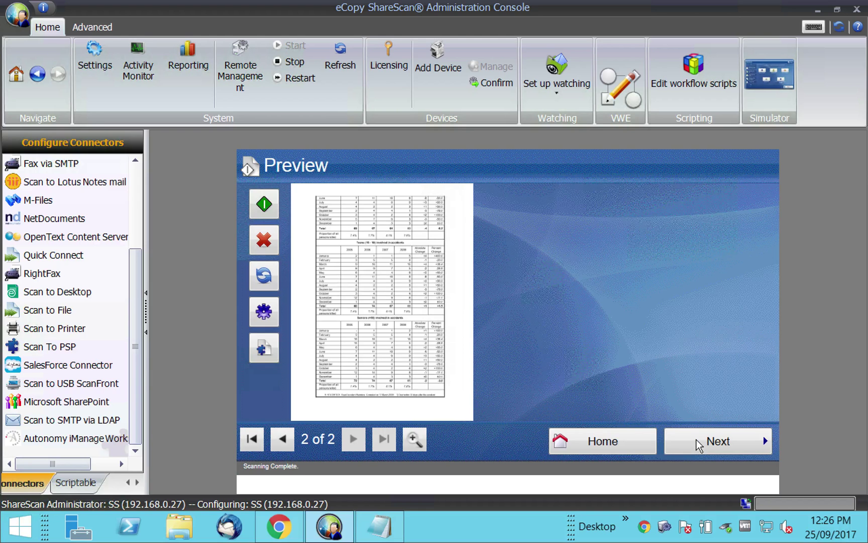
click(703, 443)
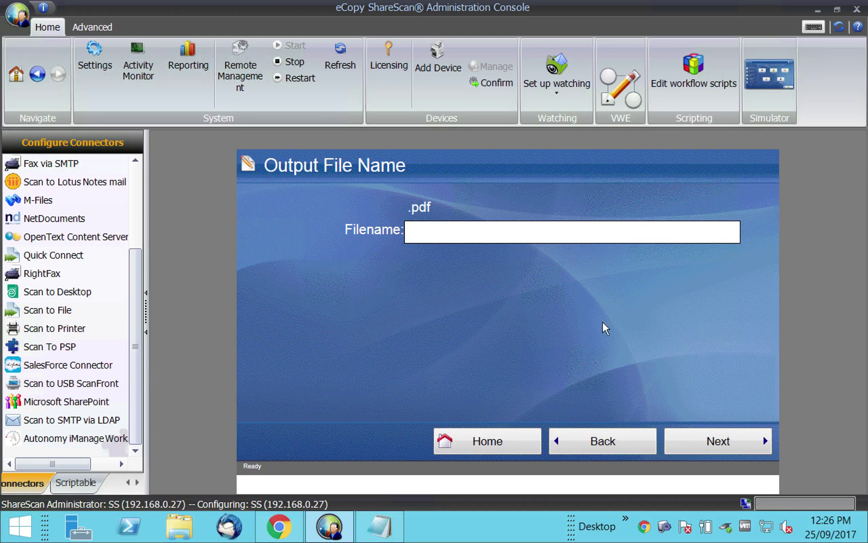
text(opp)
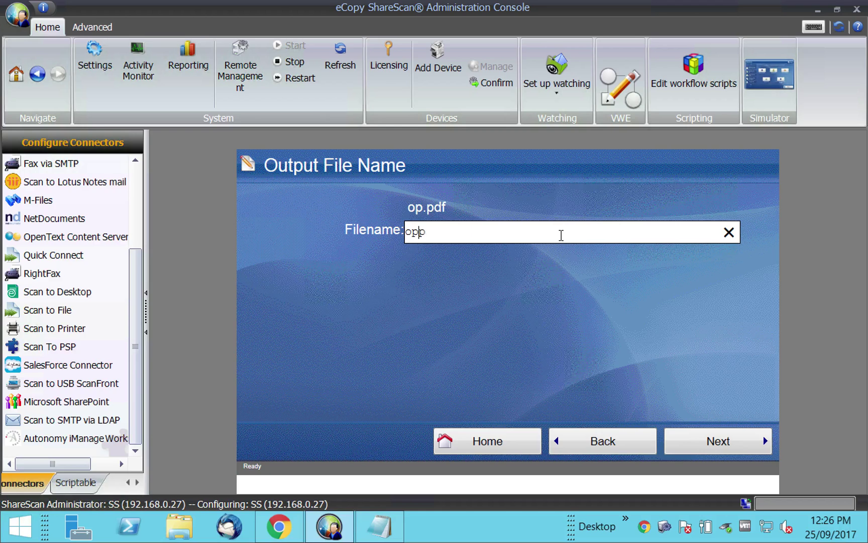
text(er Gene)
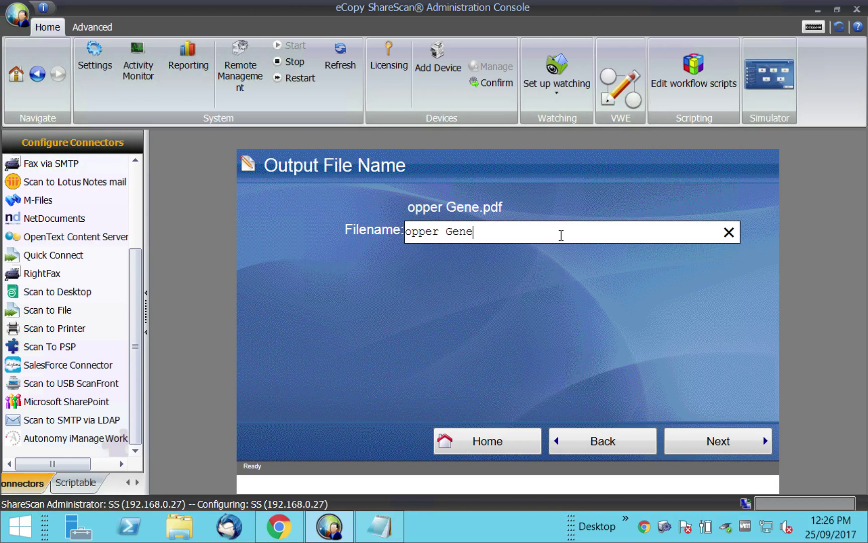
text(Point)
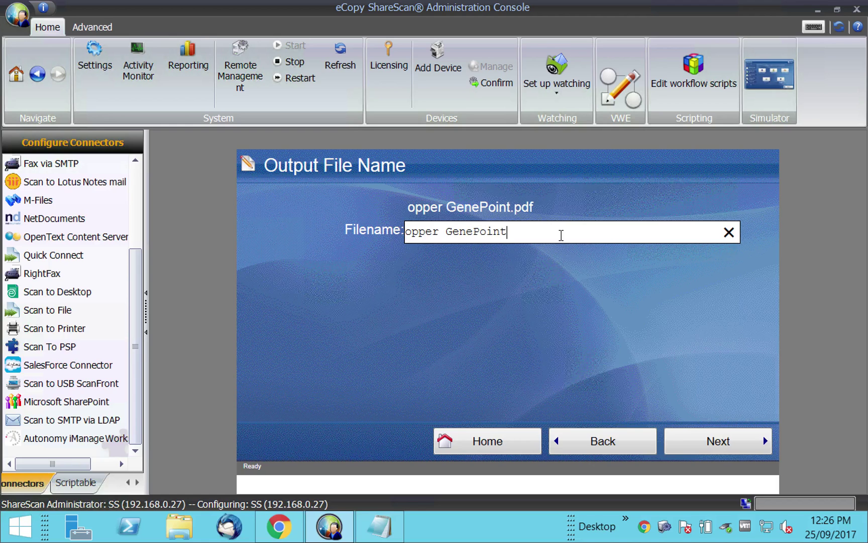
click(713, 439)
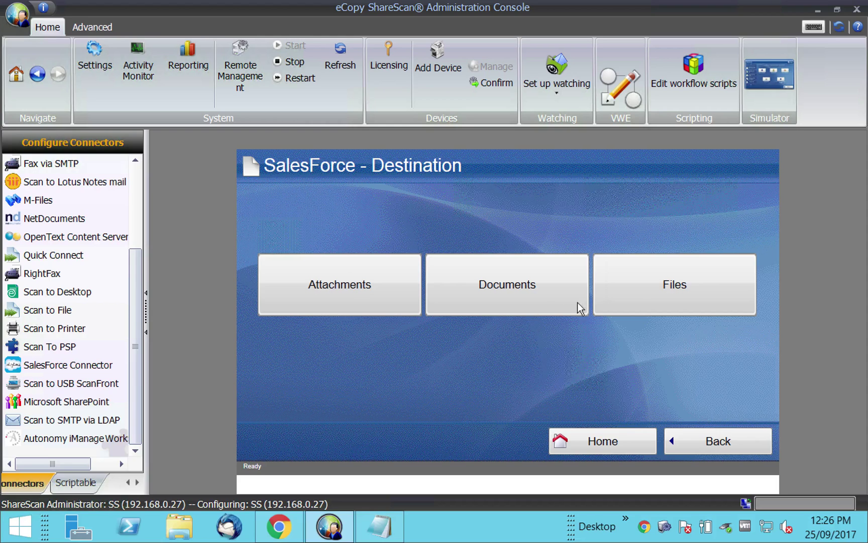
Choose Attachments as the Salesforce destination and set the record type to Opportunity
click(372, 285)
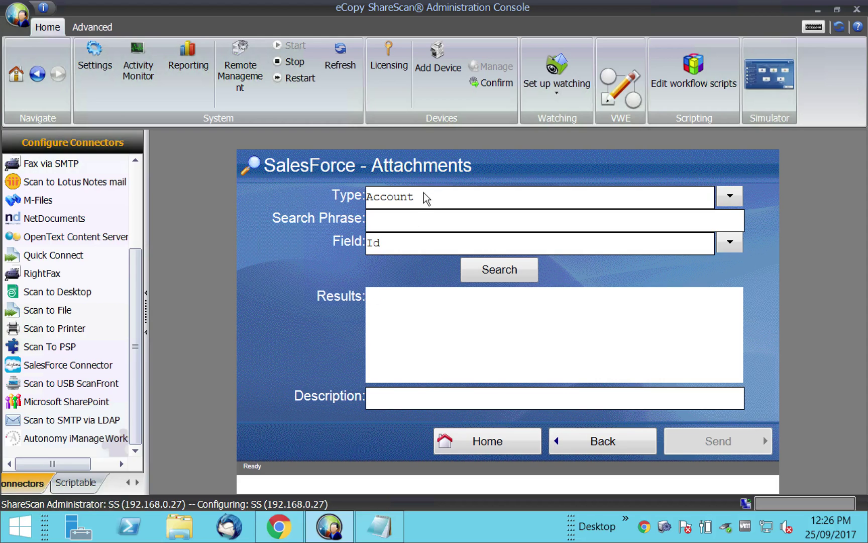
click(727, 199)
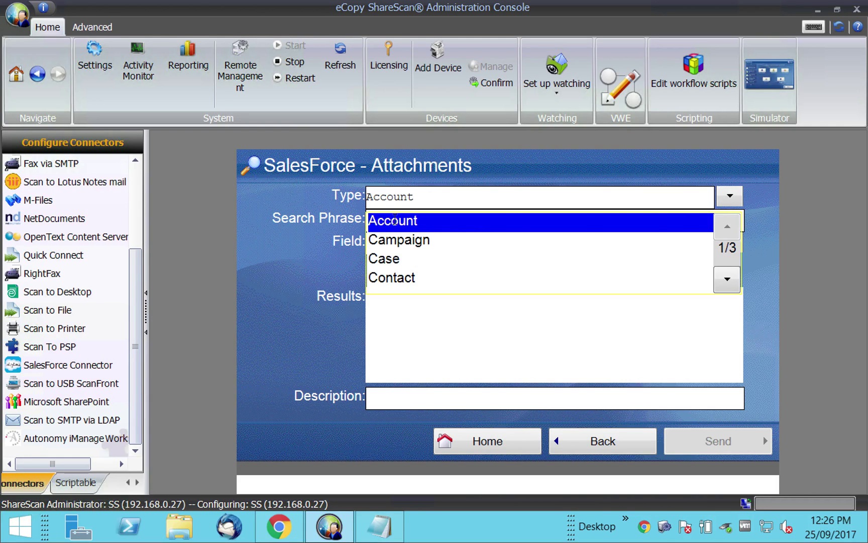
click(732, 278)
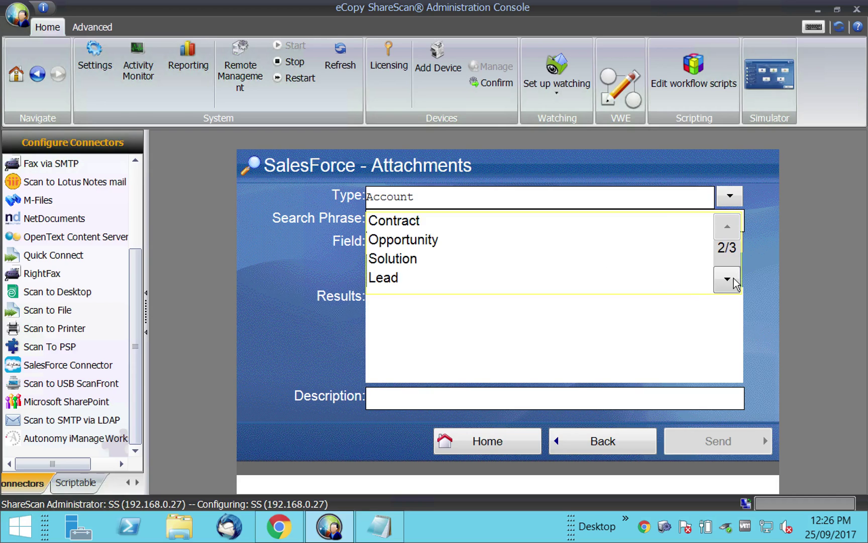
click(733, 278)
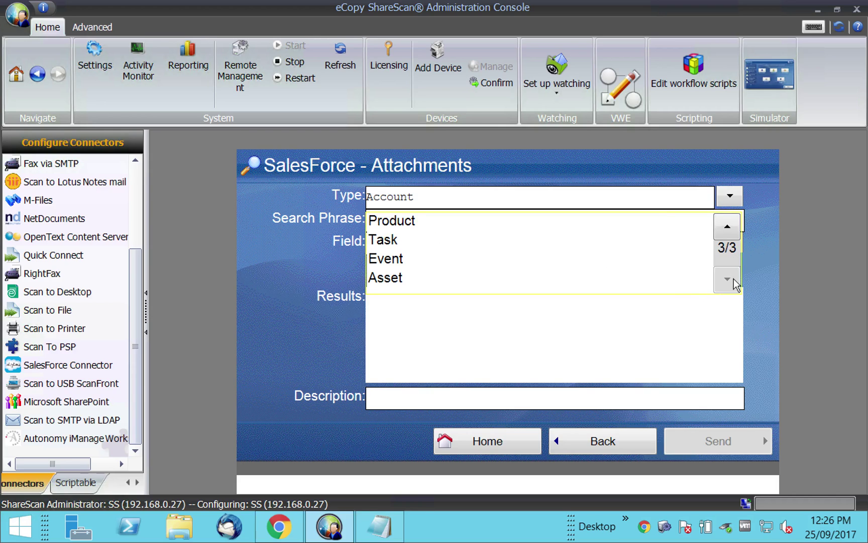
click(726, 226)
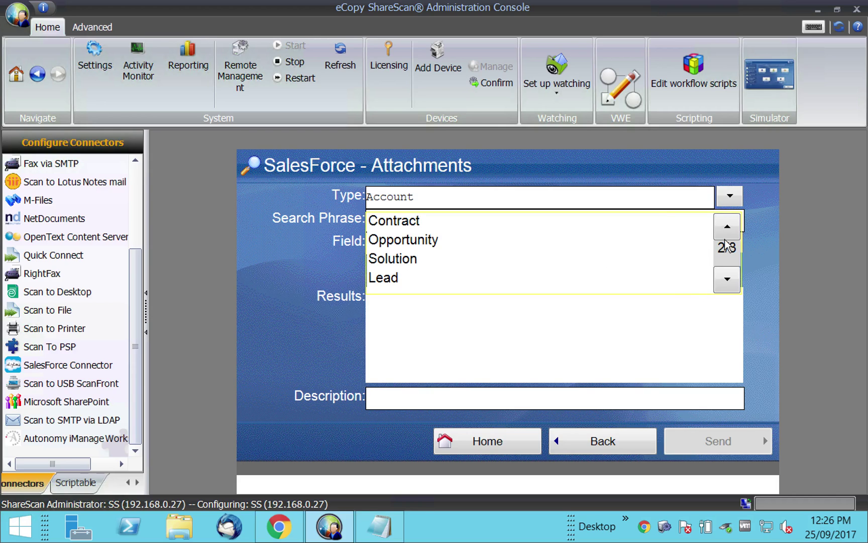
click(399, 240)
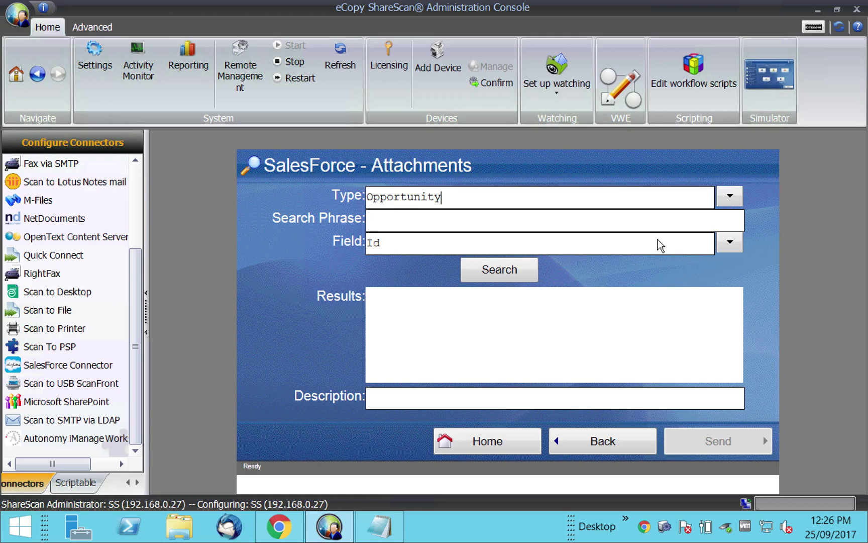
Search the opportunities' Name field for GenePoint, and send the scan to the GenePoint SLA opportunity
click(622, 224)
text(GenePoint)
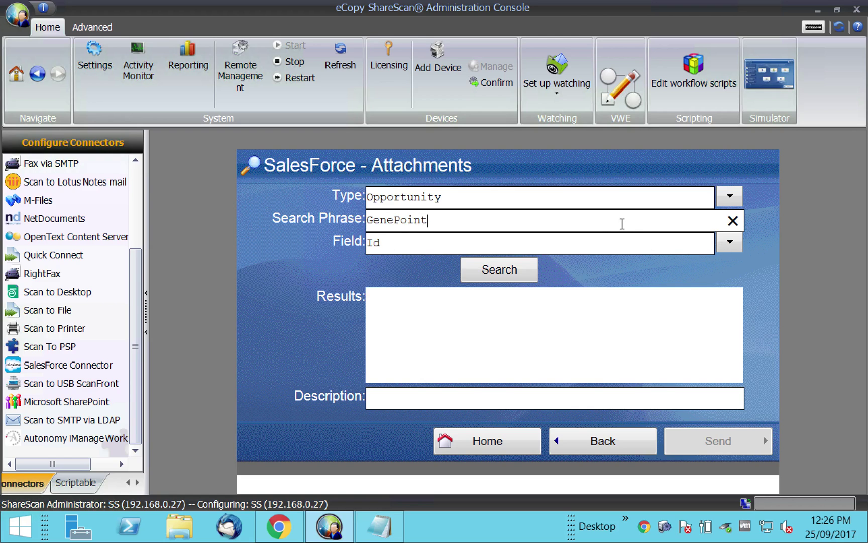
click(609, 253)
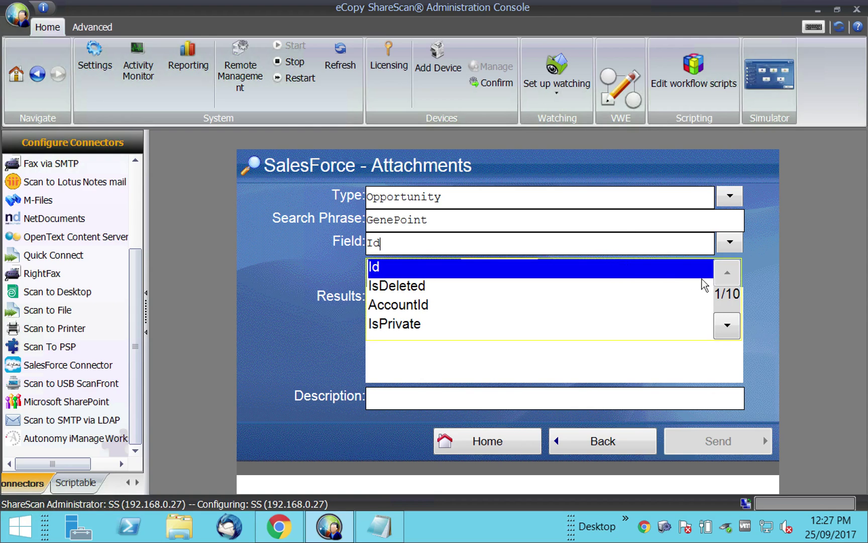
click(726, 325)
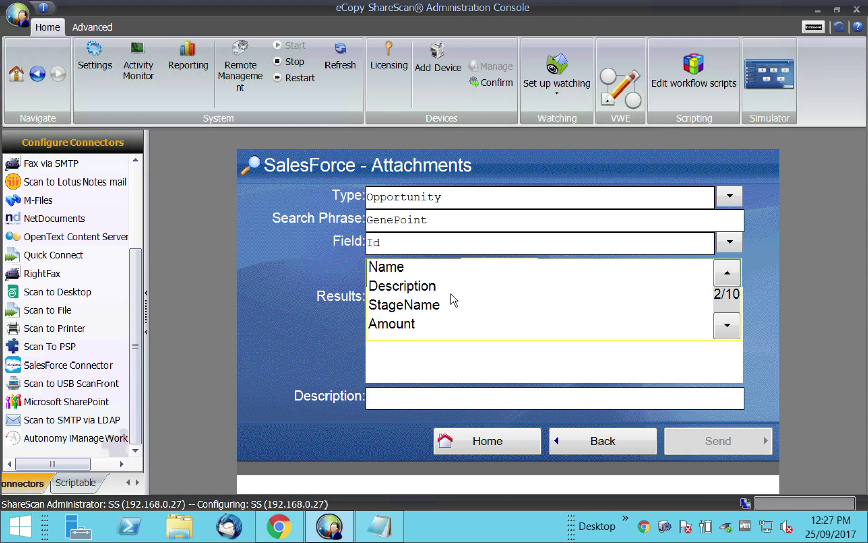
click(394, 269)
click(476, 274)
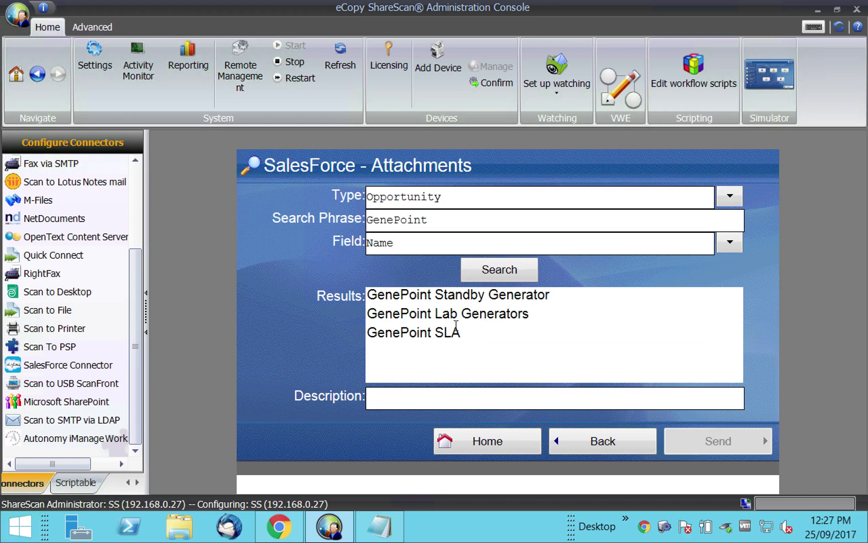
click(449, 332)
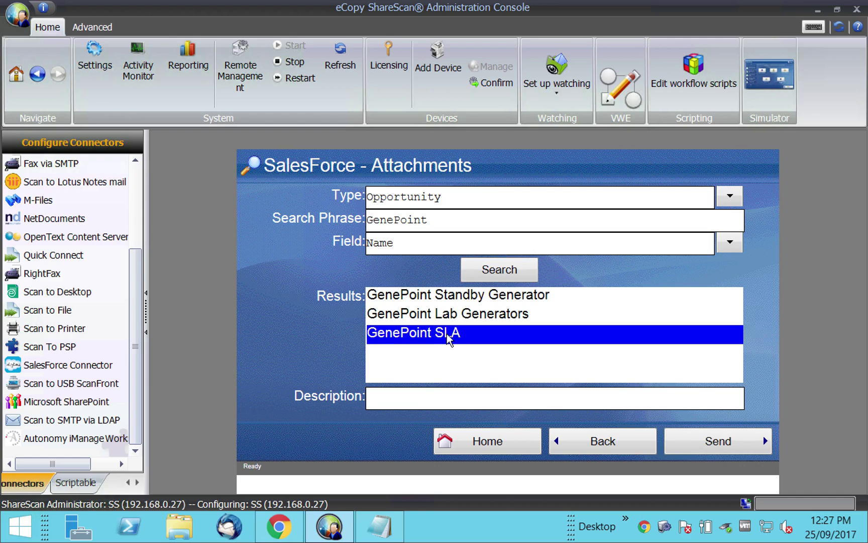
click(688, 436)
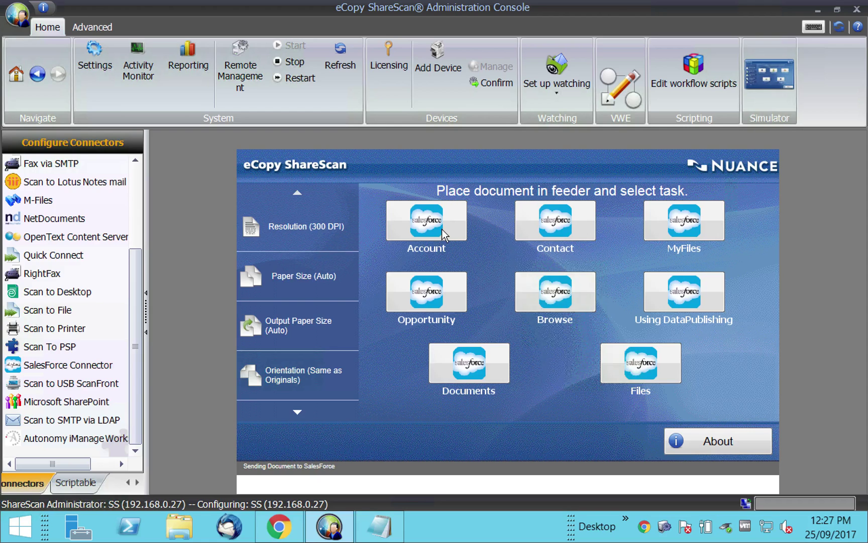
Switch to Salesforce in Chrome, search for genePoint, and open the GenePoint SLA opportunity
click(279, 526)
click(163, 82)
text(gene)
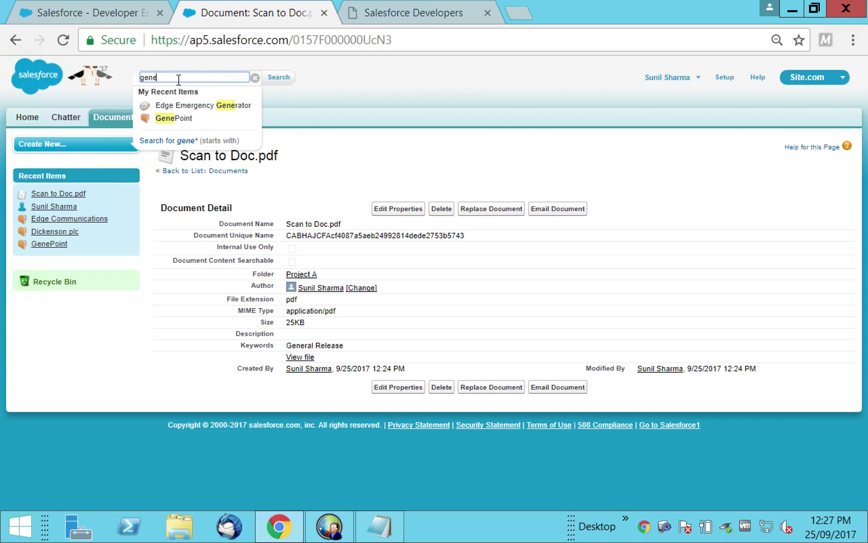
text(Point)
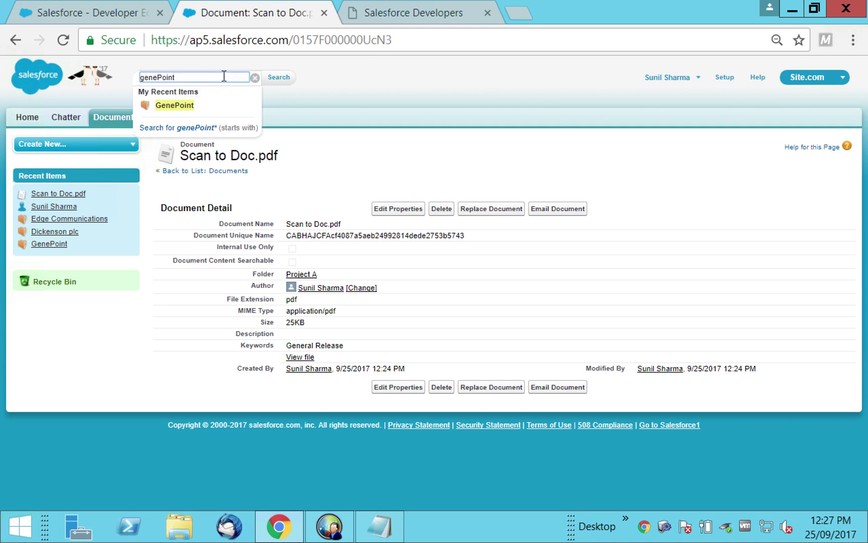
click(277, 78)
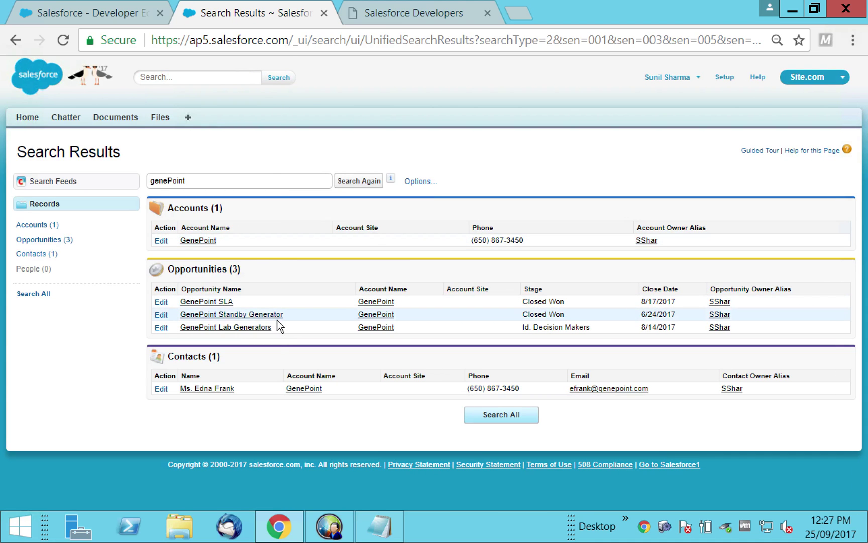
click(212, 301)
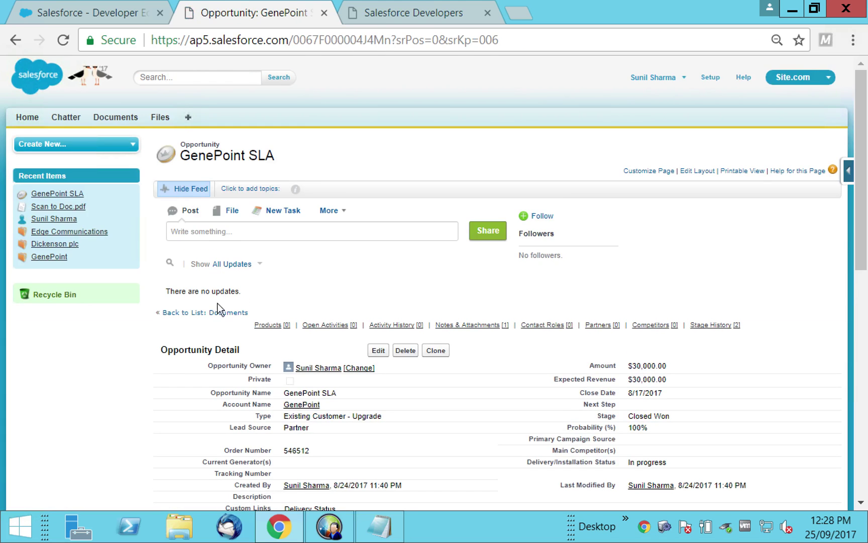
Inspect the opportunity's attachment opper GenePoint.pdf, view the file itself, and return to the Salesforce home page
mouse_move(618, 337)
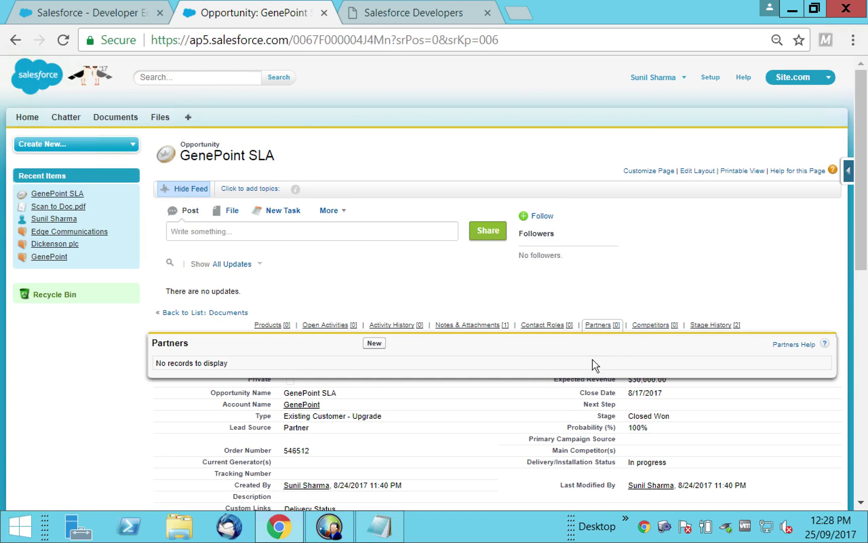
click(472, 324)
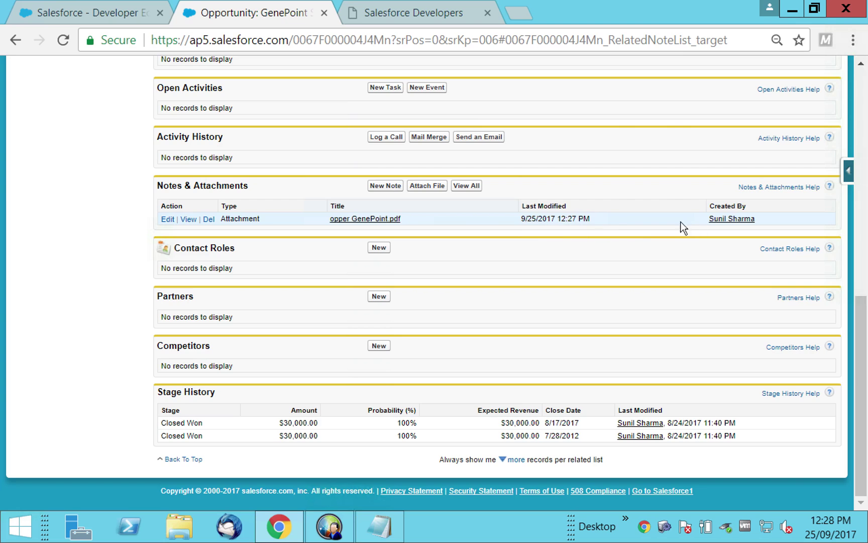
click(369, 219)
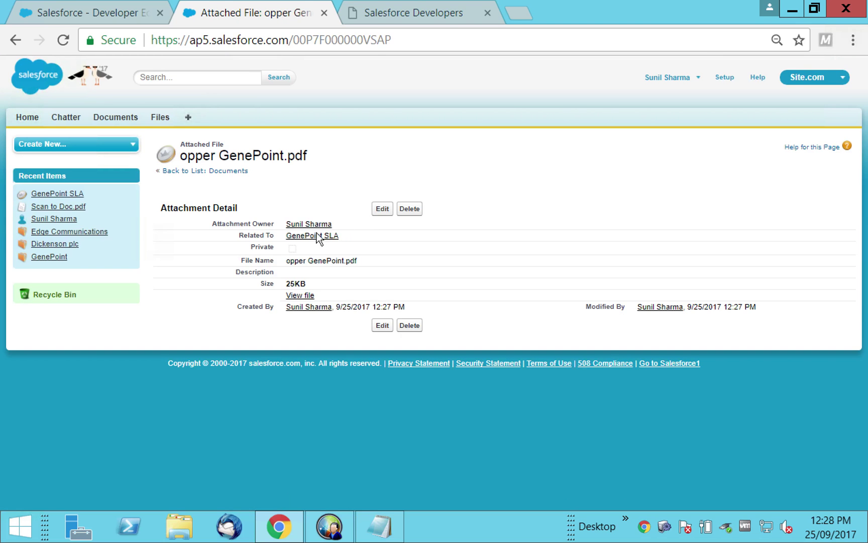
click(293, 297)
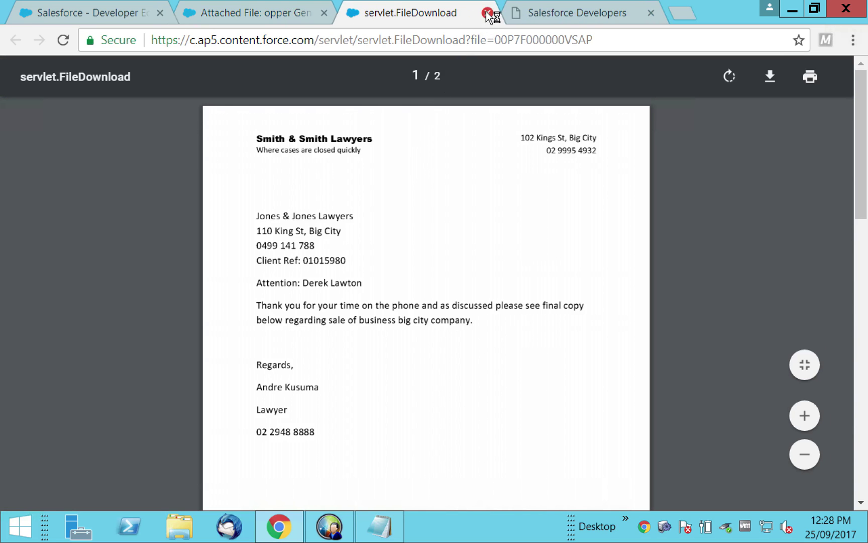
click(487, 12)
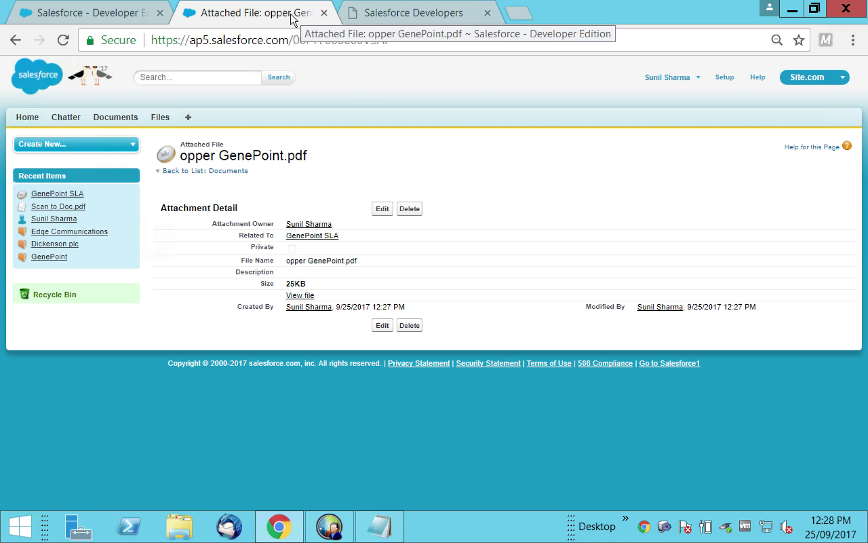
click(110, 15)
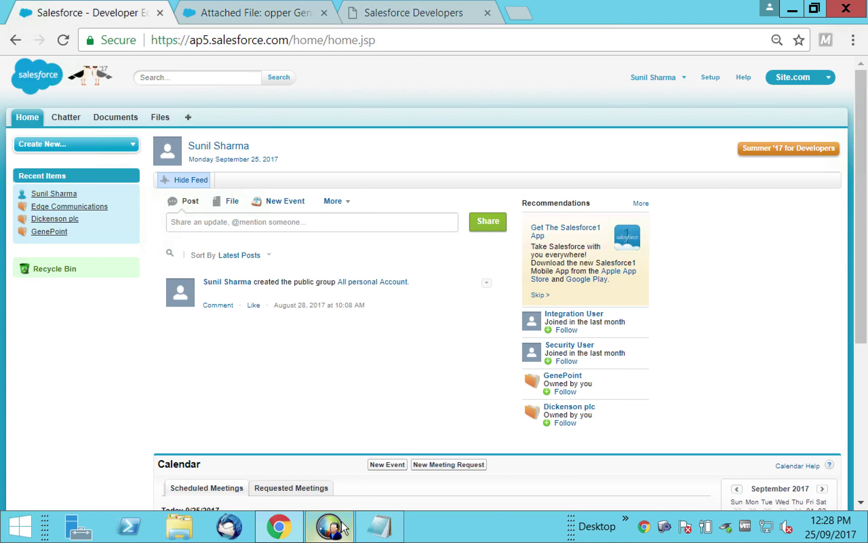
Switch to the ShareScan Administration Console, scan with the Opportunity profile, and name the output file genepoint opp
click(343, 528)
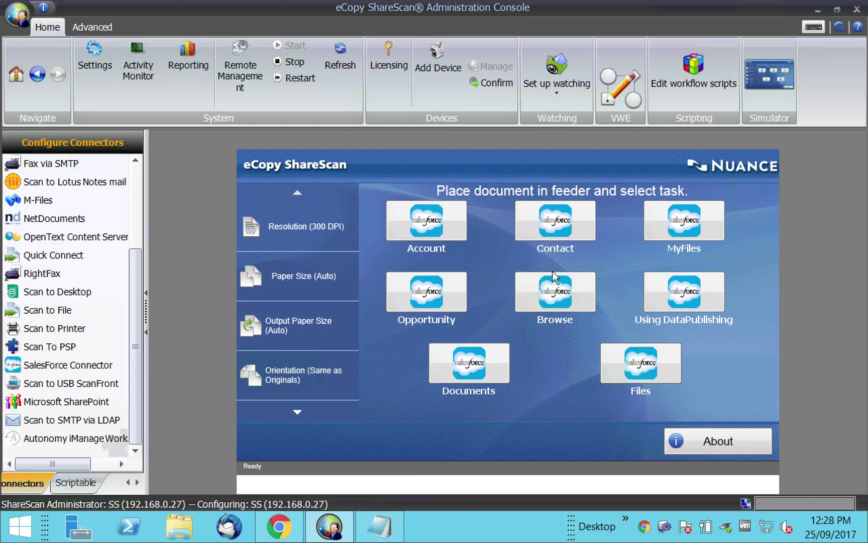
click(433, 296)
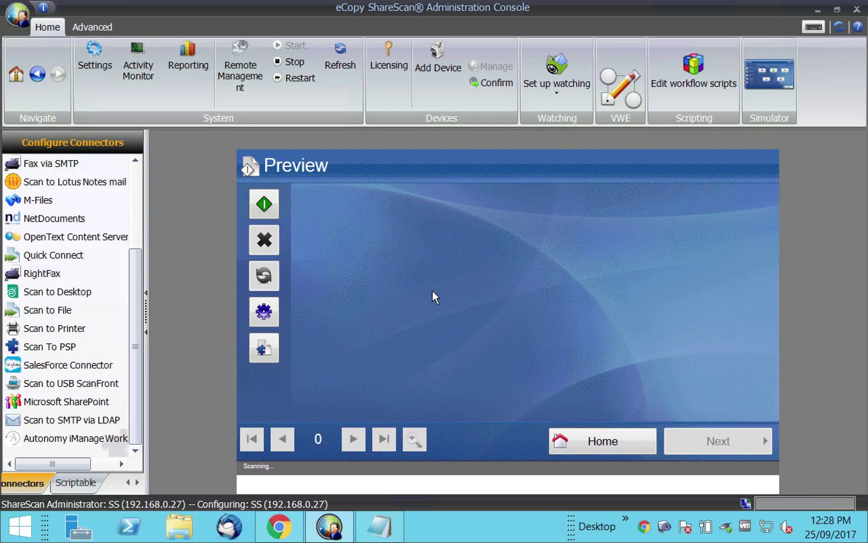
click(719, 454)
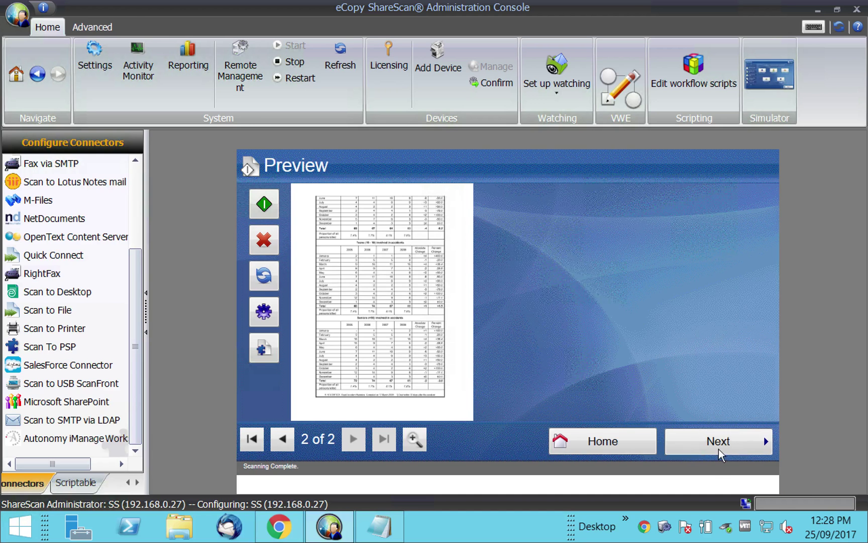
click(542, 234)
text(gene)
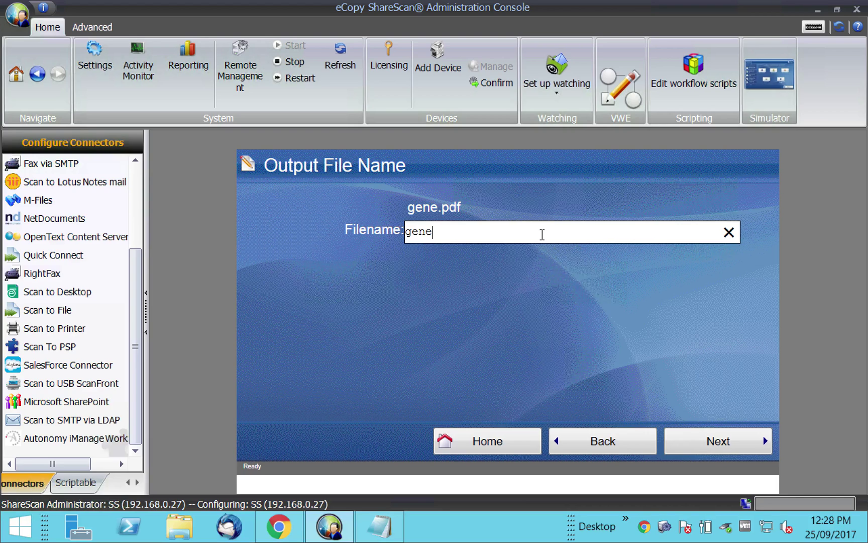
text(point opp)
click(718, 438)
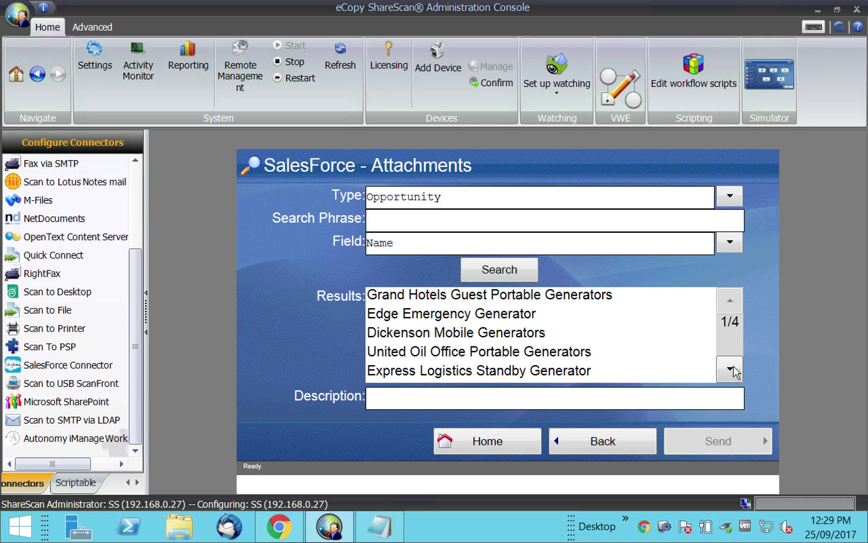
Search the Opportunity profile's attachment targets by name for GenePoint
click(477, 217)
text(GenePoin)
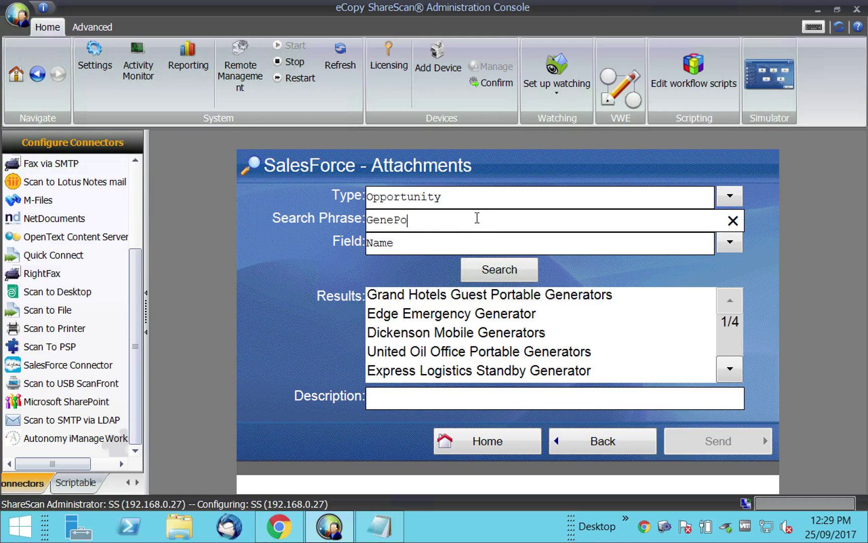
text(t)
click(514, 266)
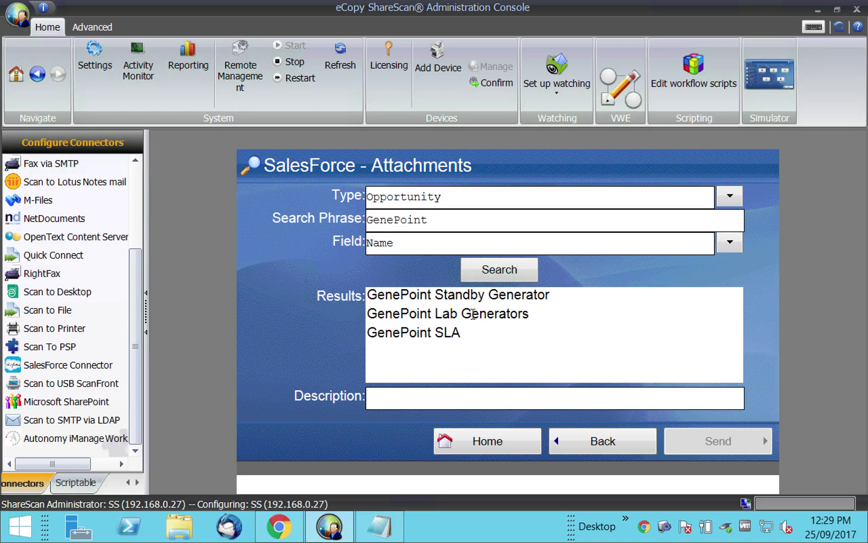
Attach the scan to the GenePoint Lab Generators opportunity, send it, and finish the simulator session
click(473, 314)
click(685, 438)
click(356, 302)
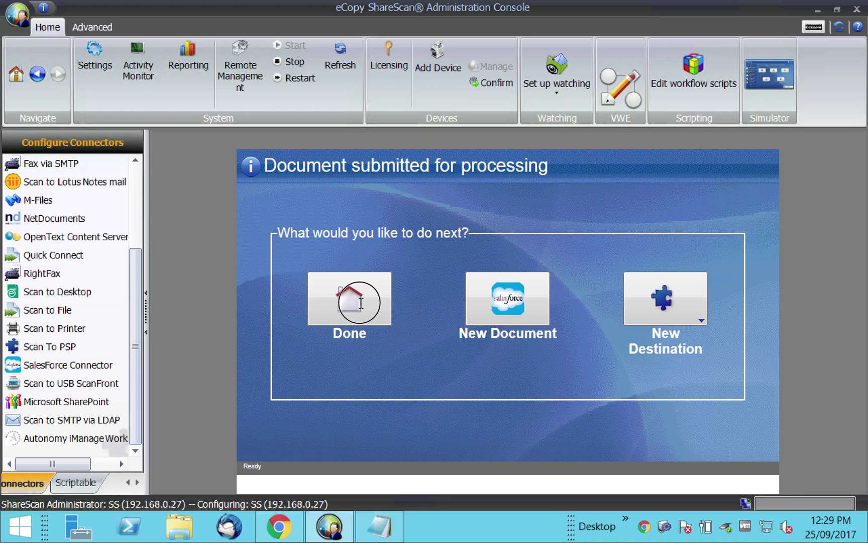
Switch to Salesforce in Chrome, search for genepoint, and check the notes and attachments of the GenePoint Lab Generators opportunity
click(329, 527)
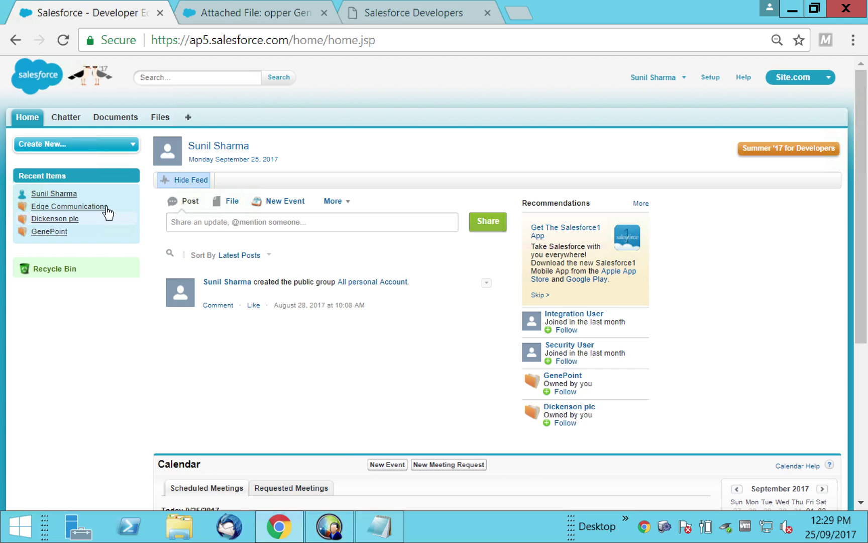
click(170, 75)
text(gene)
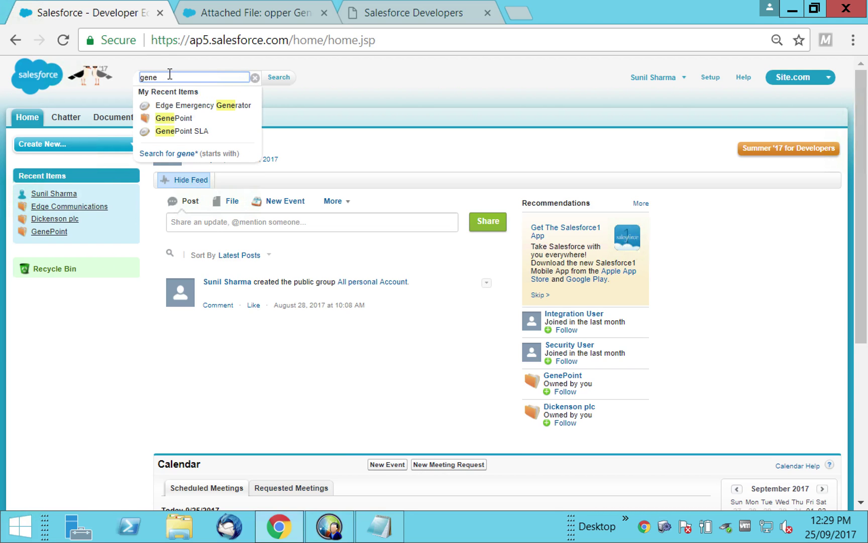
text(point)
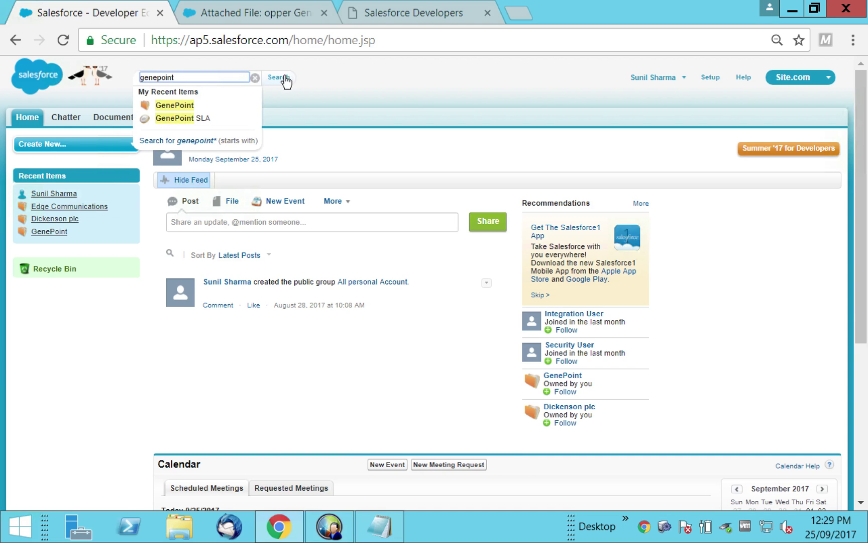
click(285, 78)
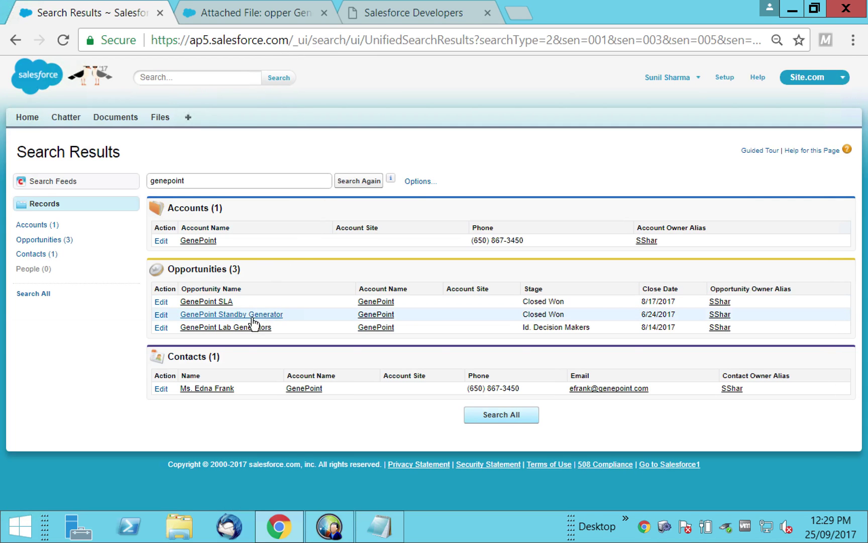
click(263, 326)
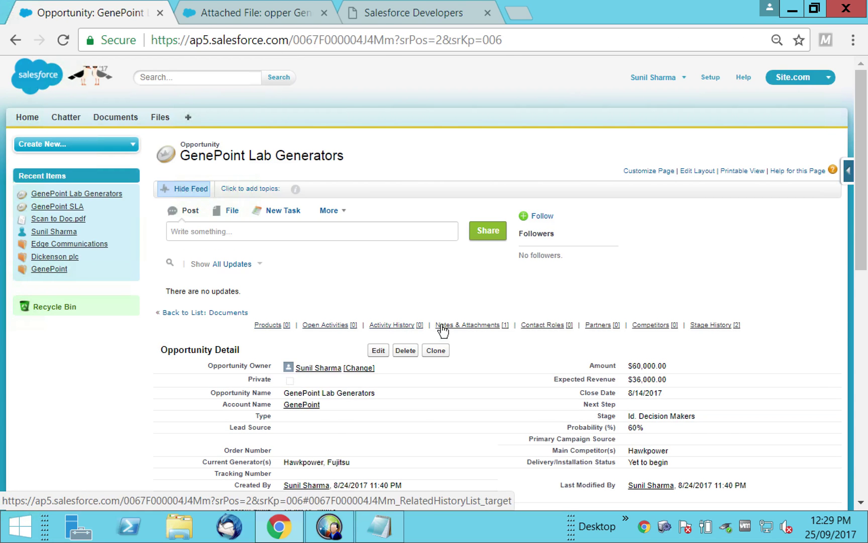
click(450, 325)
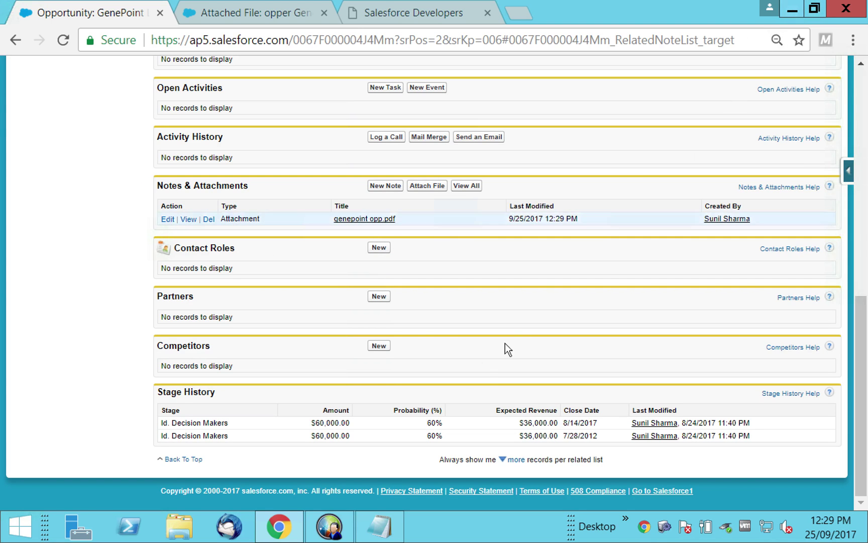
Return to the ShareScan Administration Console and load the Salesforce connector's Opportunity profile
click(330, 526)
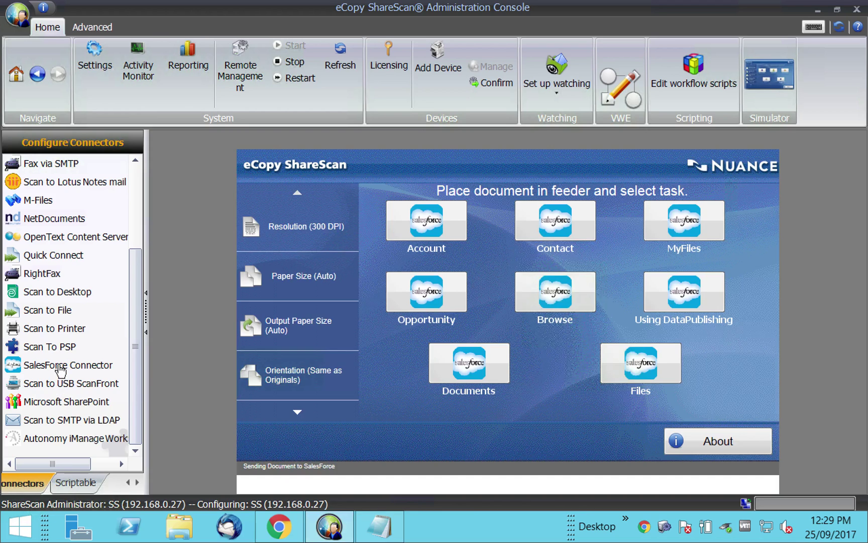
click(59, 365)
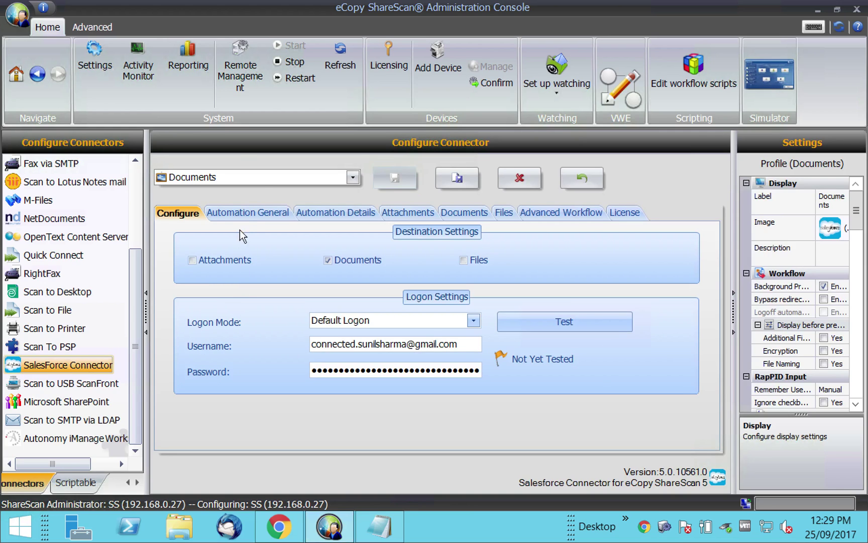
click(253, 182)
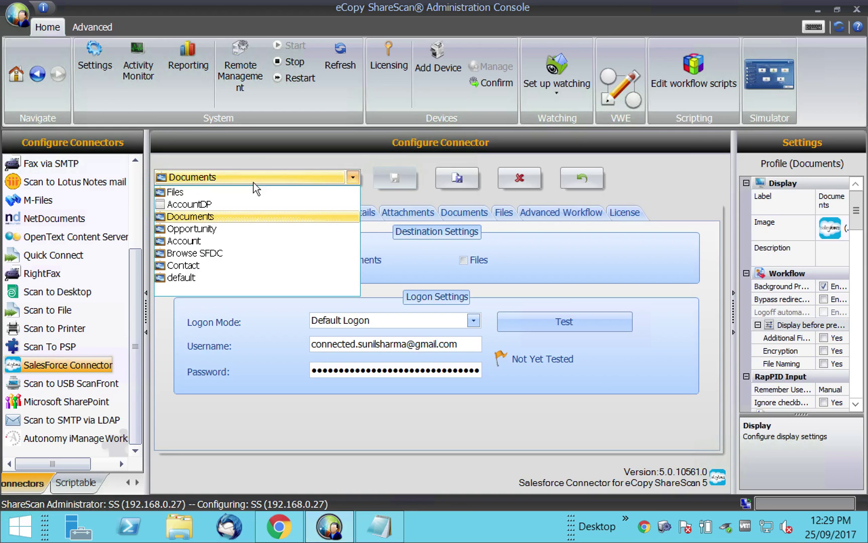
click(250, 229)
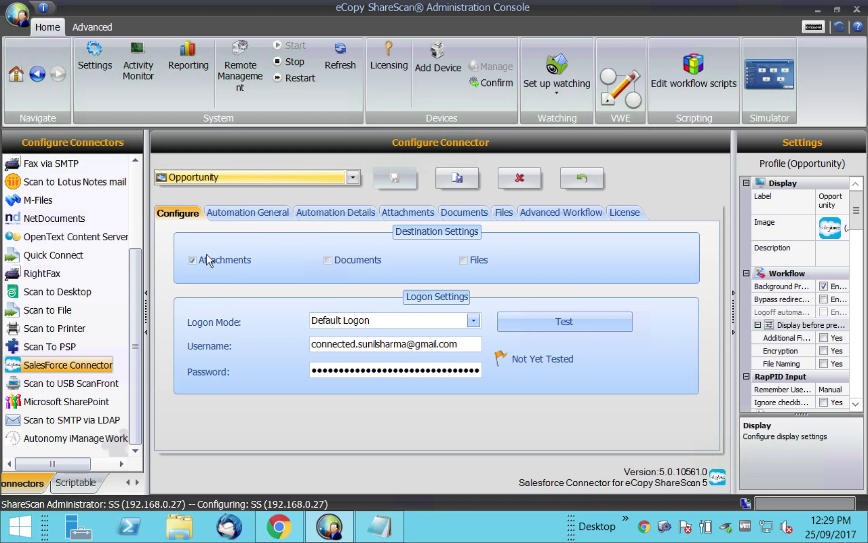
Examine the Opportunity profile's general and detailed automation settings, including the data publishing options for the attachment record
click(258, 210)
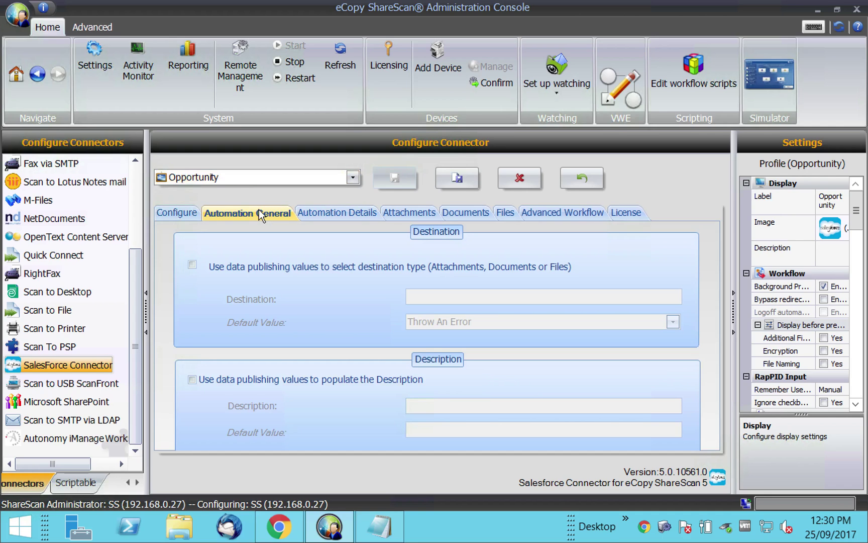
click(330, 215)
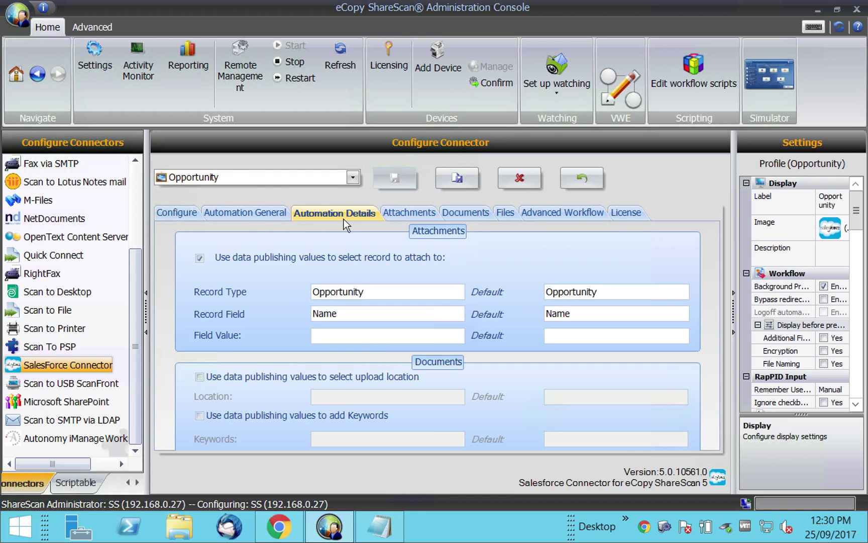
click(252, 213)
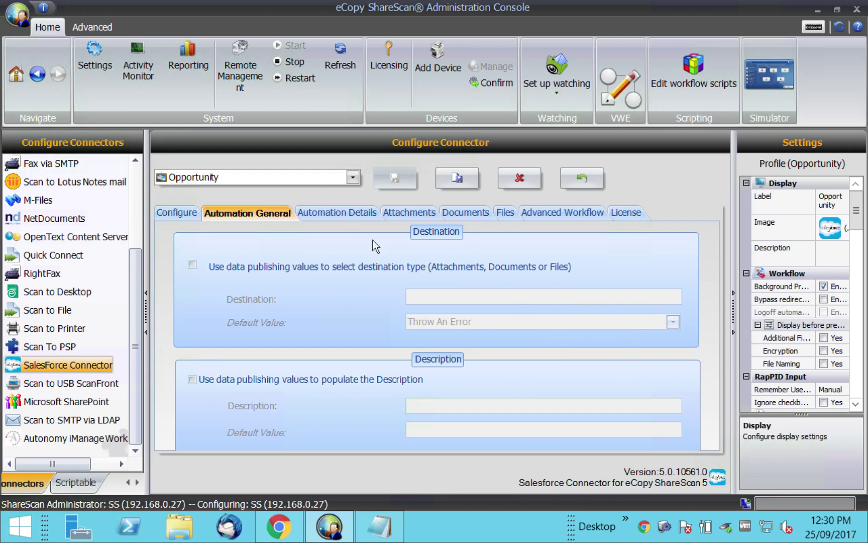
click(356, 216)
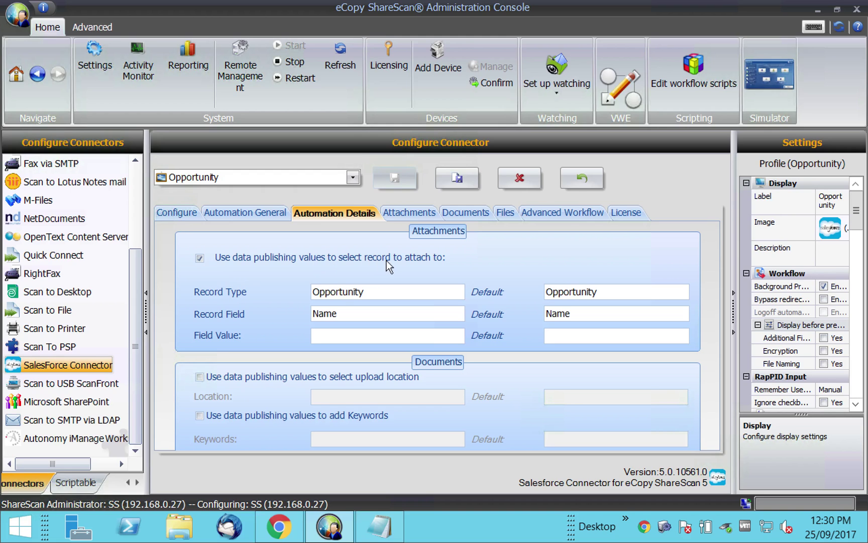
mouse_move(373, 291)
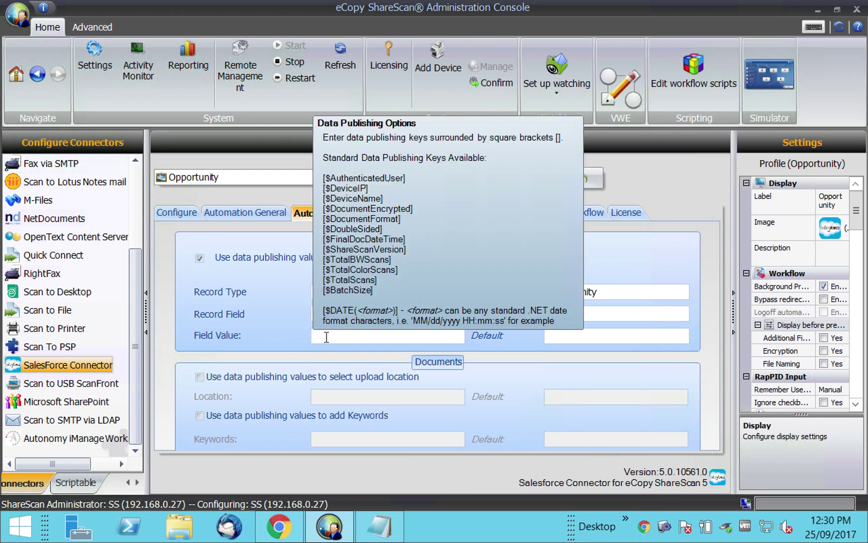
click(393, 335)
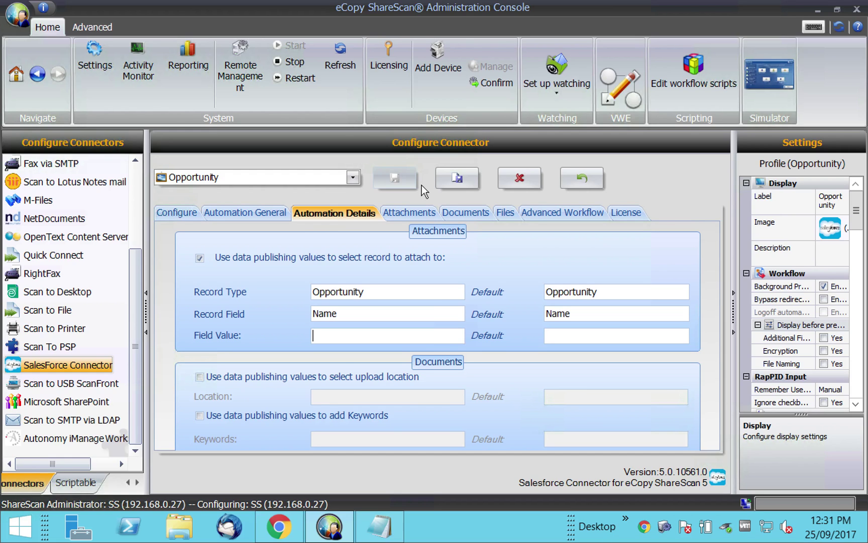
Load the AccountDP profile and view its data publishing settings for the destination type
click(327, 180)
click(280, 265)
click(284, 178)
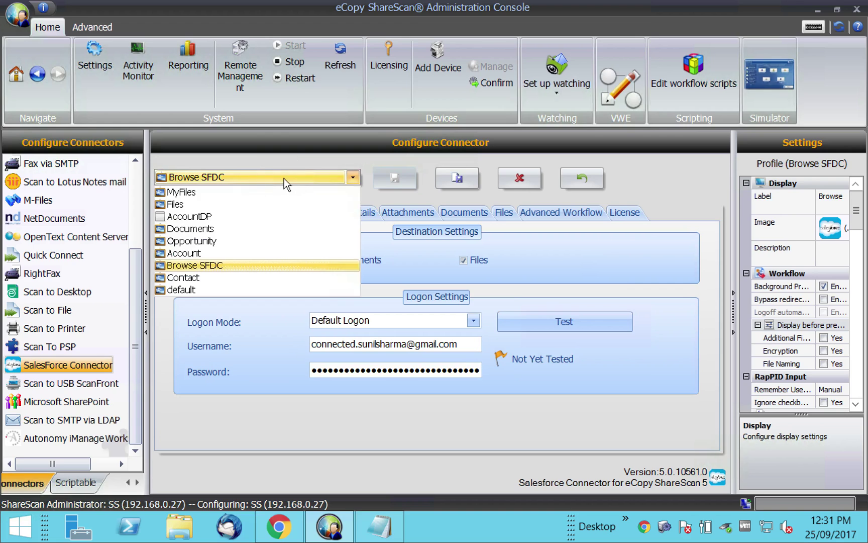
click(276, 215)
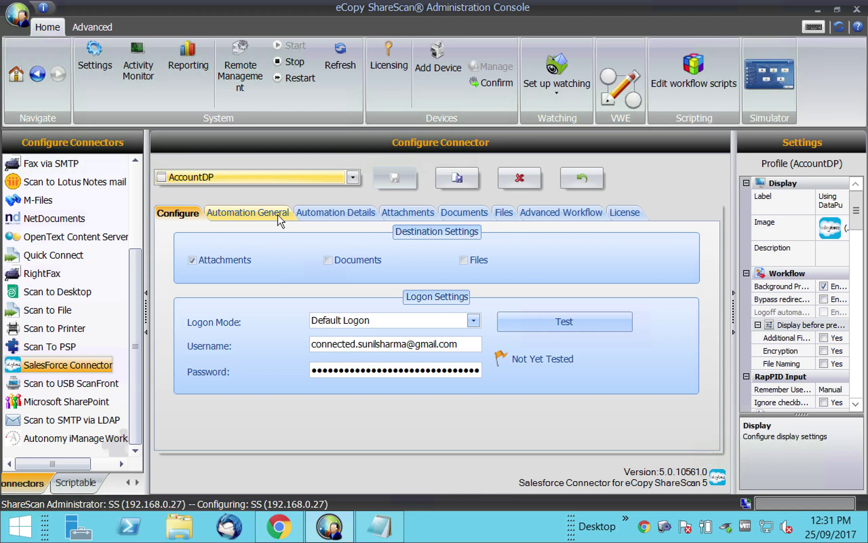
click(278, 215)
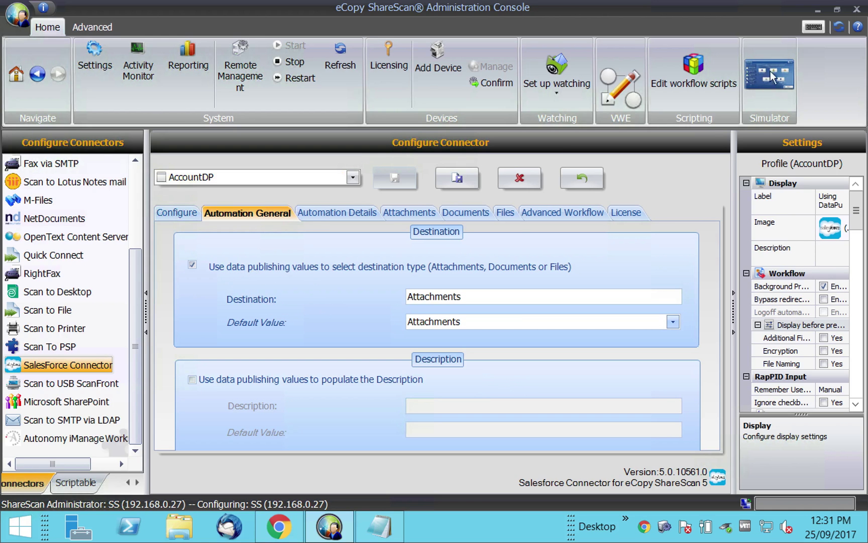
click(837, 9)
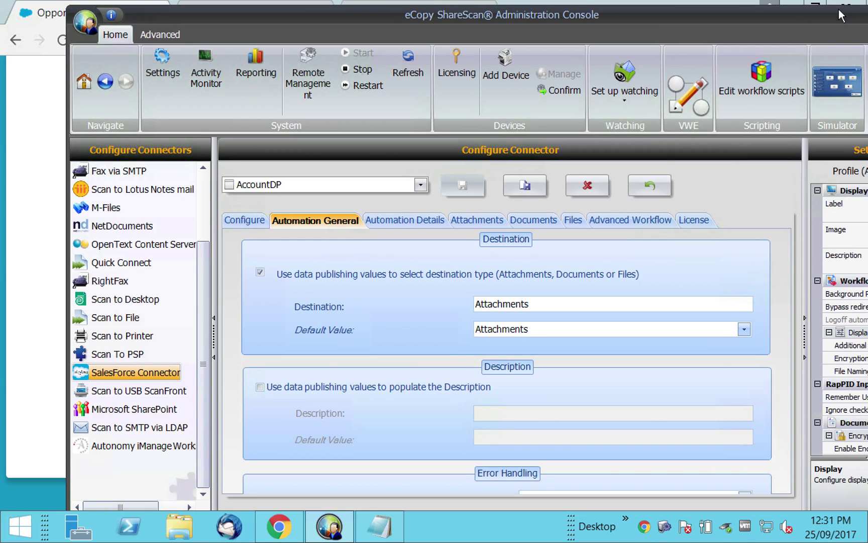
double_click(672, 14)
mouse_move(678, 362)
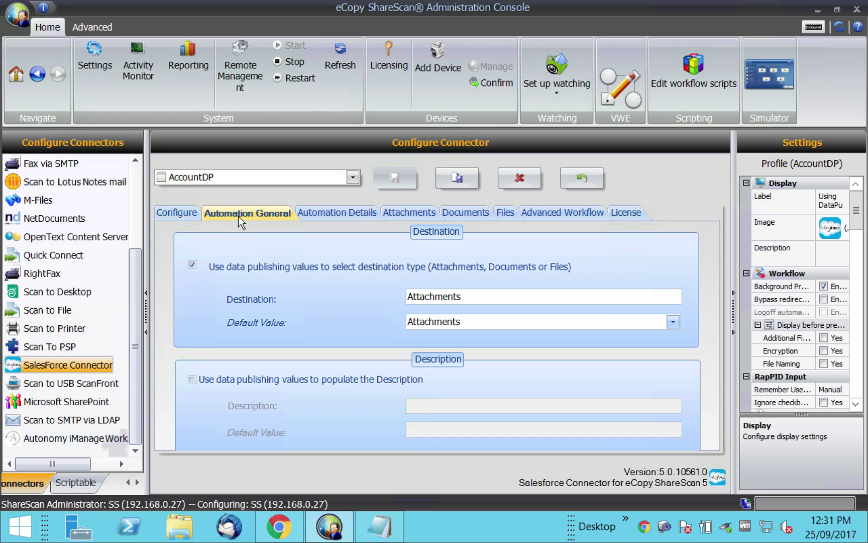
Review AccountDP's destination, the data publishing fields that select its attachment record, and the services enabled for the profile
click(186, 214)
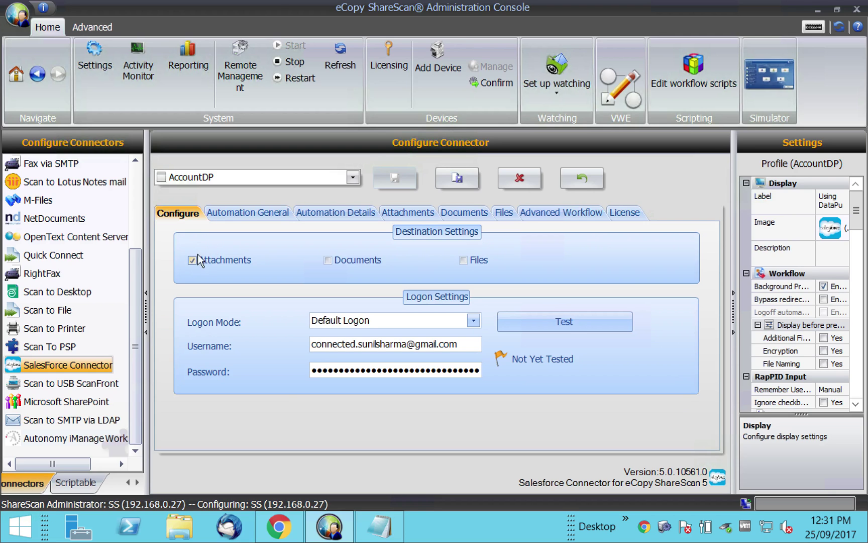
click(255, 214)
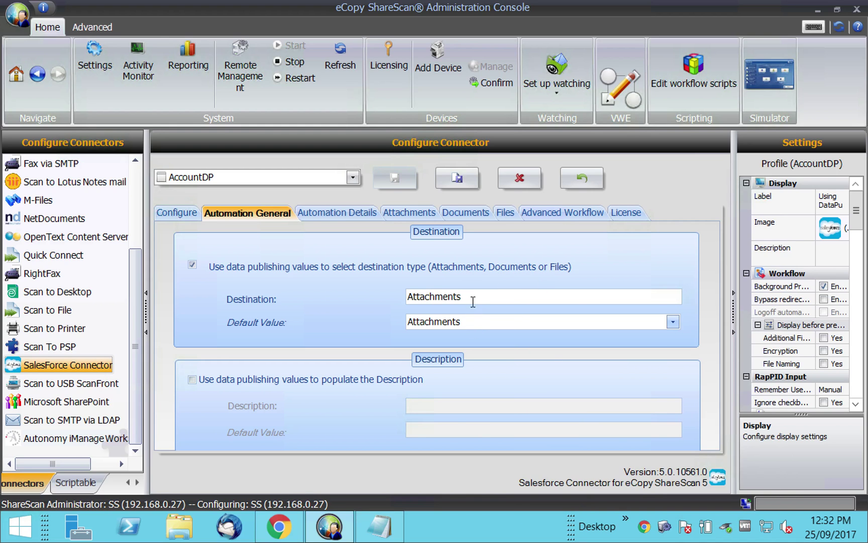
mouse_move(474, 294)
click(344, 215)
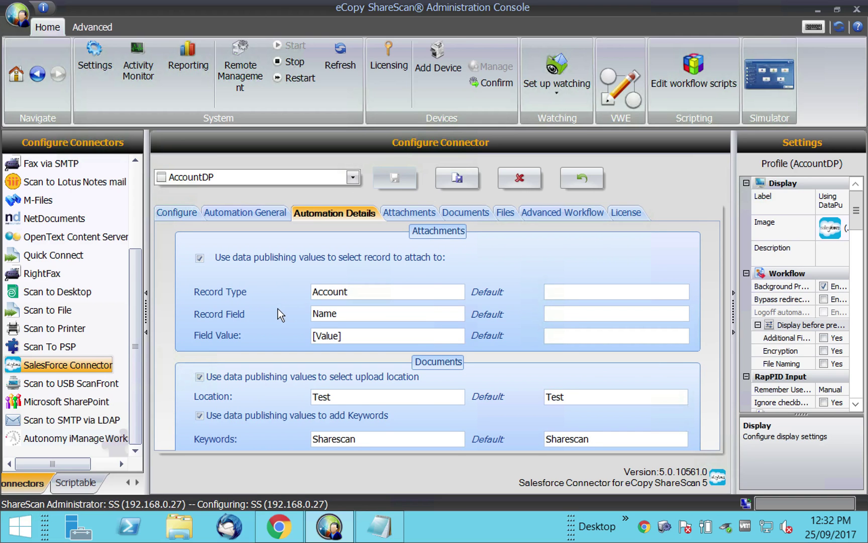
mouse_move(362, 292)
mouse_move(353, 312)
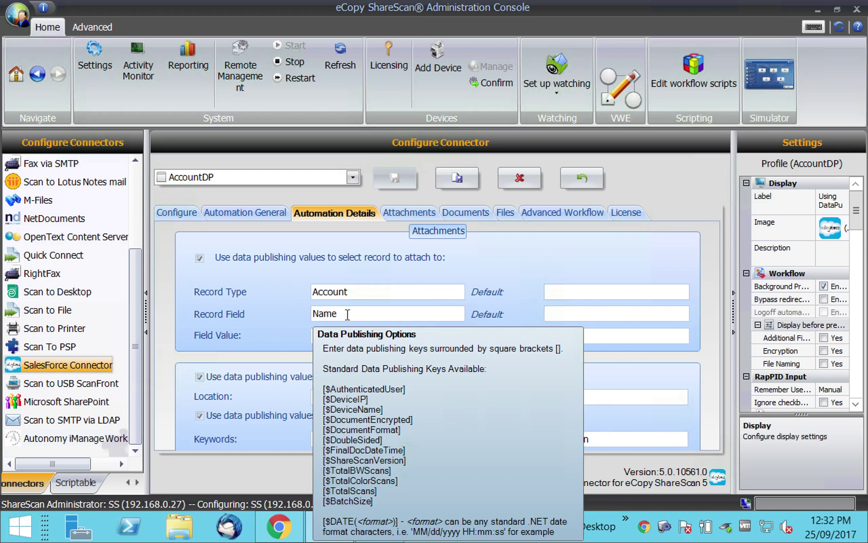
mouse_move(333, 341)
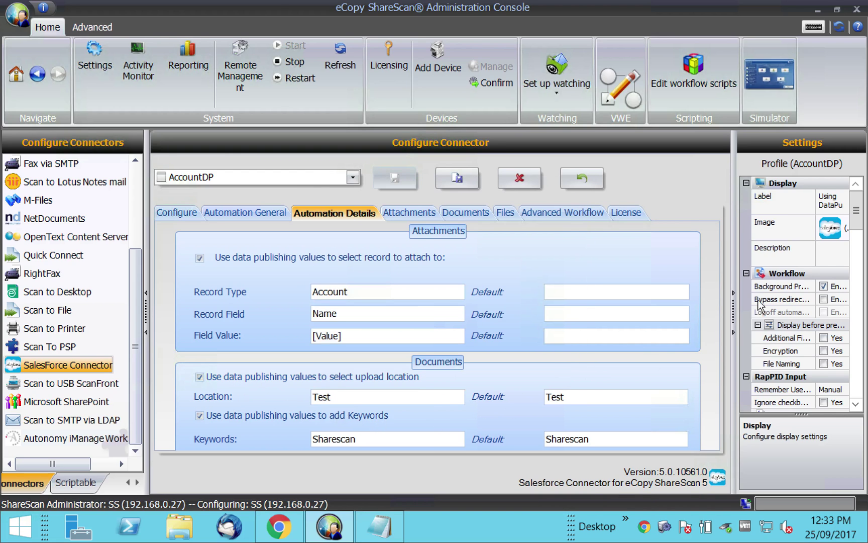
drag(855, 210, 855, 382)
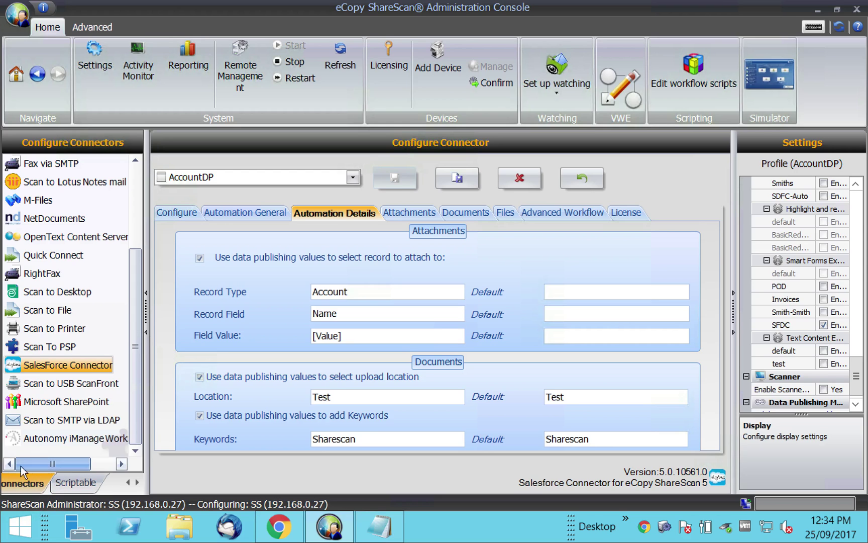
click(77, 483)
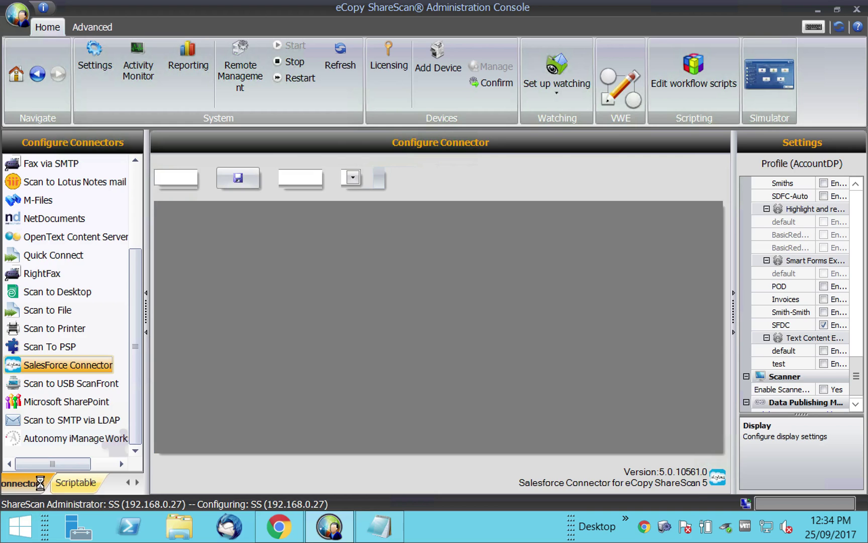
click(28, 483)
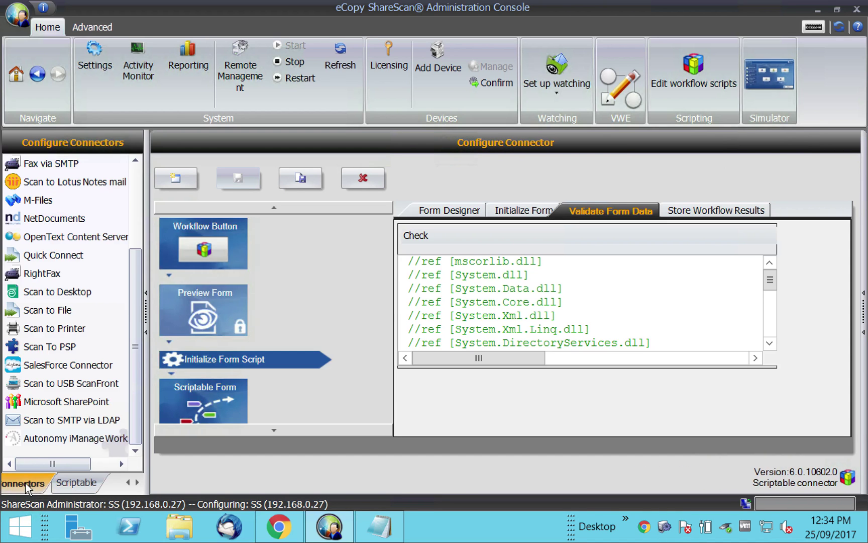
click(836, 9)
click(396, 20)
double_click(396, 19)
click(142, 272)
drag(142, 272, 136, 180)
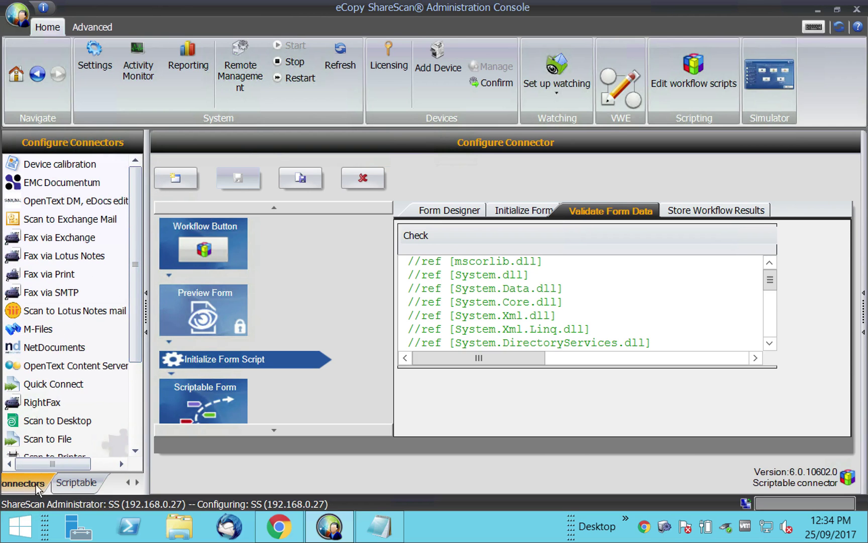
mouse_move(1, 481)
click(82, 485)
click(136, 482)
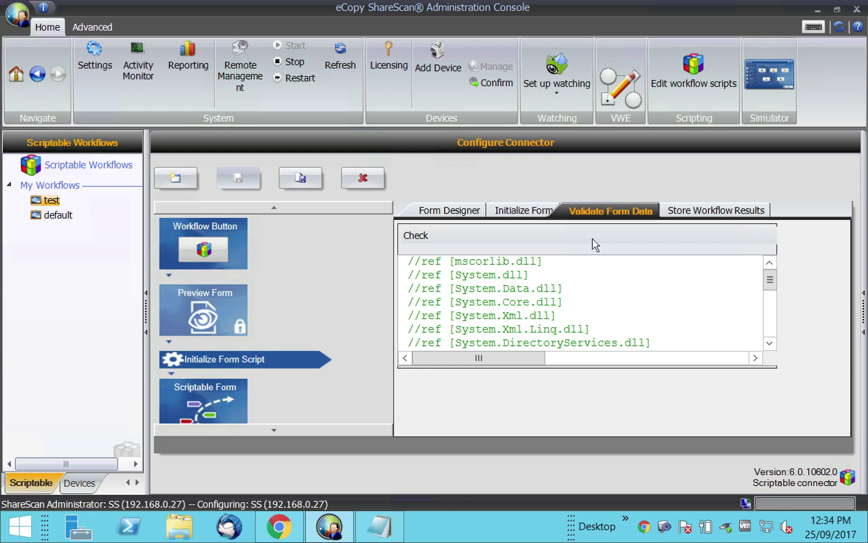
Minimize the console and Chrome, open the DemoImages folder from the desktop, and open simulatorConfig.properties in Notepad
click(819, 9)
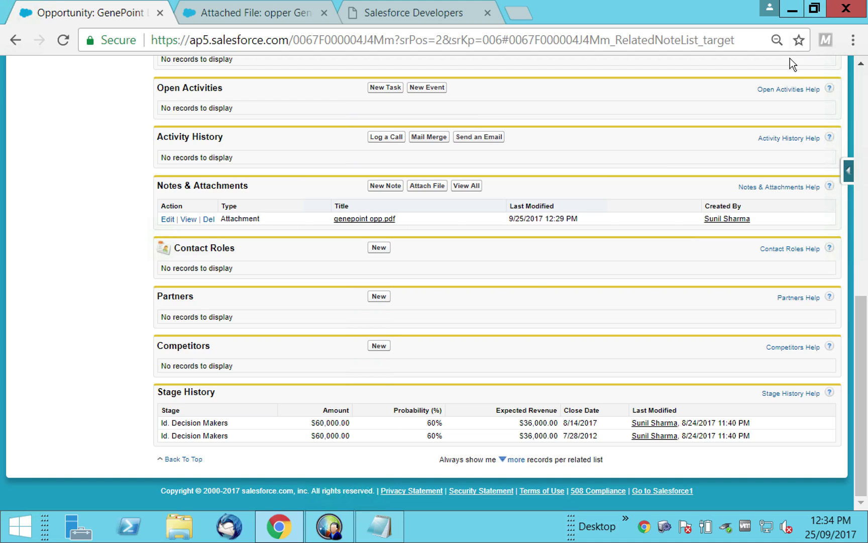
click(792, 10)
double_click(47, 402)
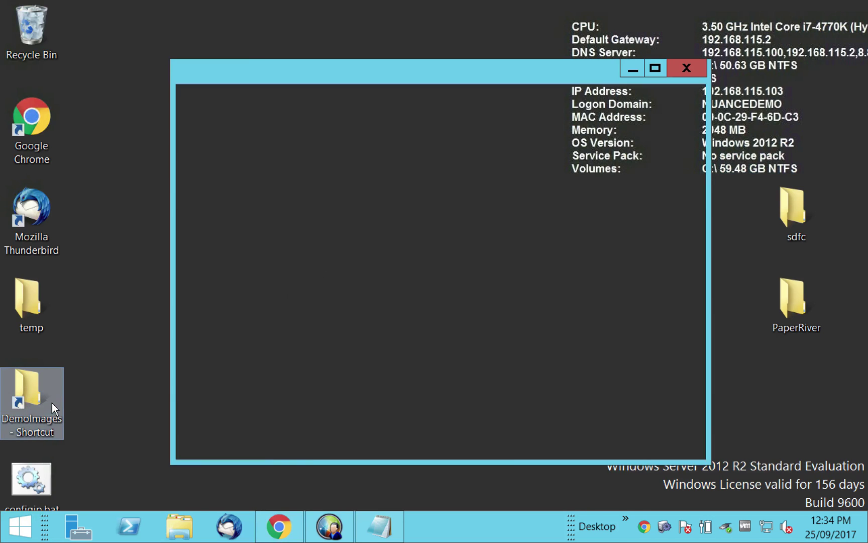
double_click(362, 373)
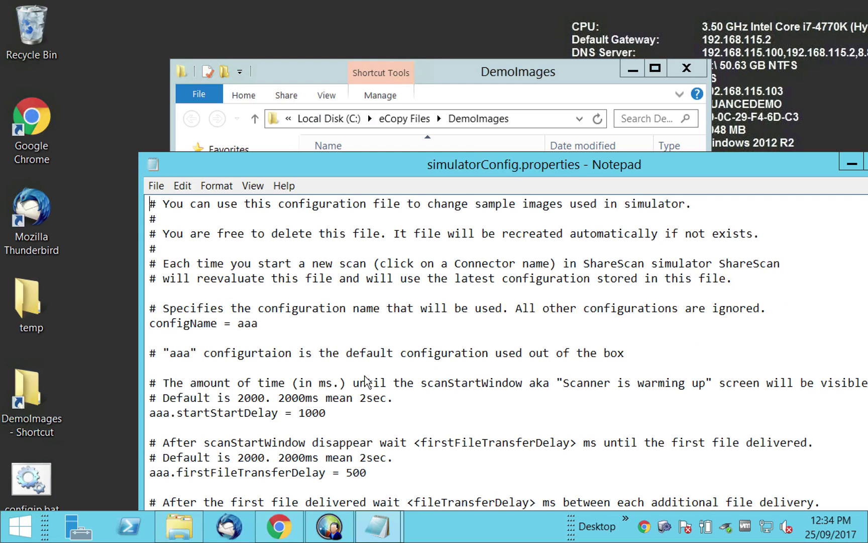
Point the aaa.file path to file://C:/eCopy Files/DemoImages/SFDCAUTO/*.*, then save and close the simulator configuration file
drag(552, 170, 533, 29)
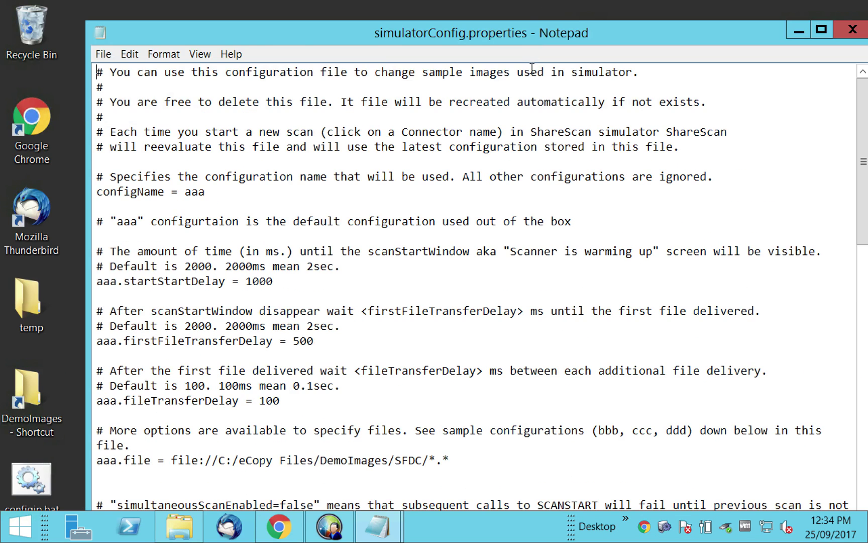
click(425, 455)
text(AUTO)
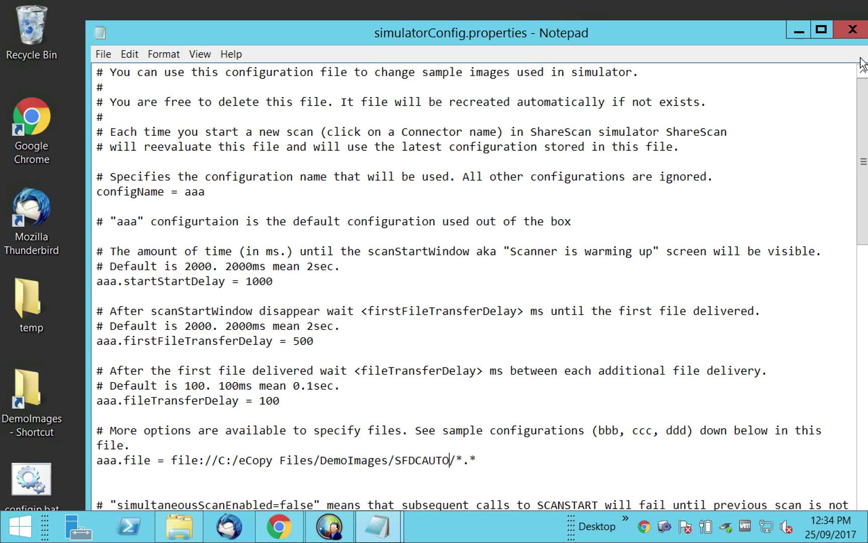
click(853, 29)
click(462, 267)
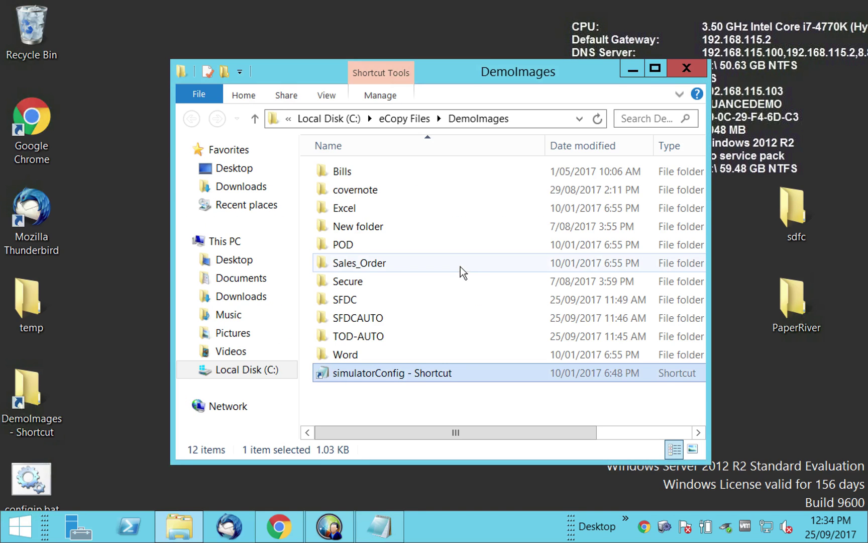
Switch to the ShareScan Administration Console, reload the simulator, and start a scan with the Using DataPublishing profile
click(329, 526)
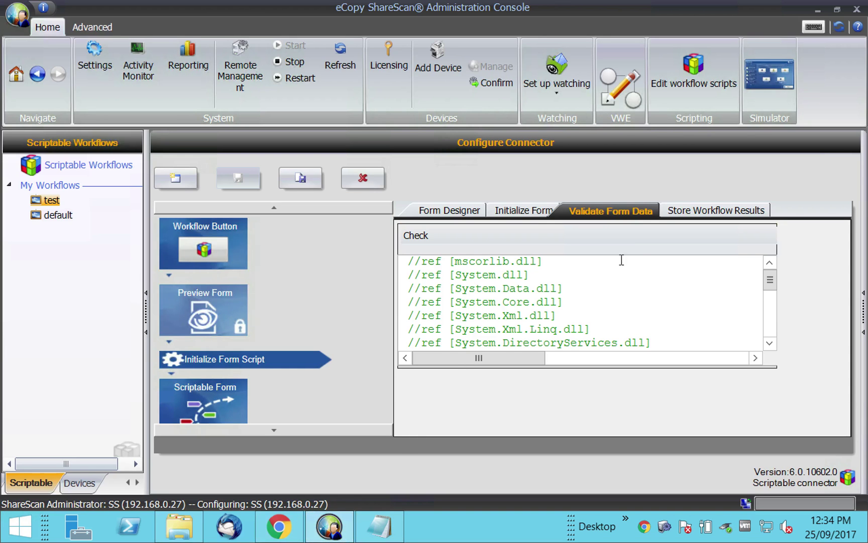
click(769, 74)
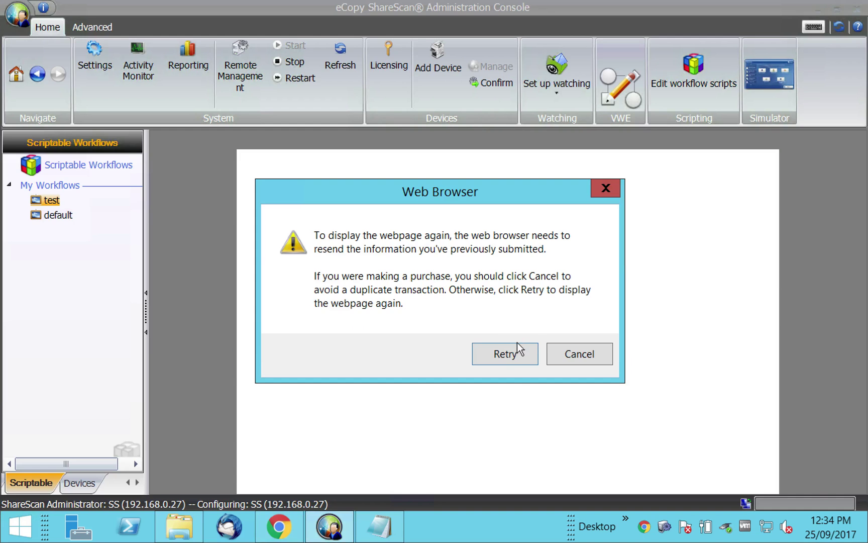
click(519, 345)
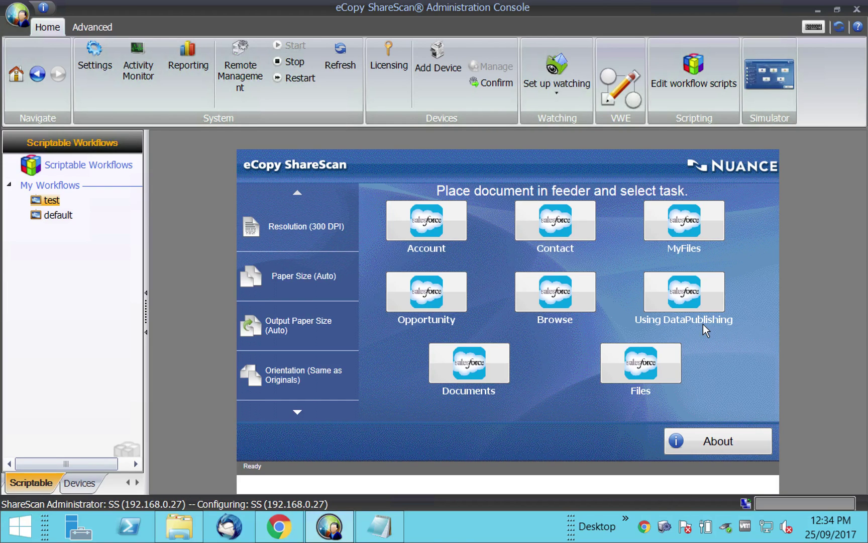
click(688, 311)
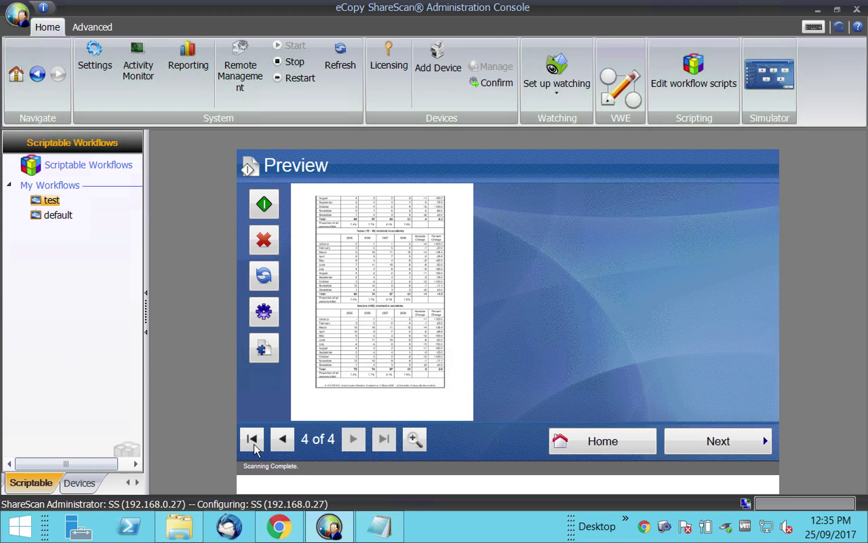
Review the scanned pages from the first coversheet to the last page in the preview and submit the document
click(252, 439)
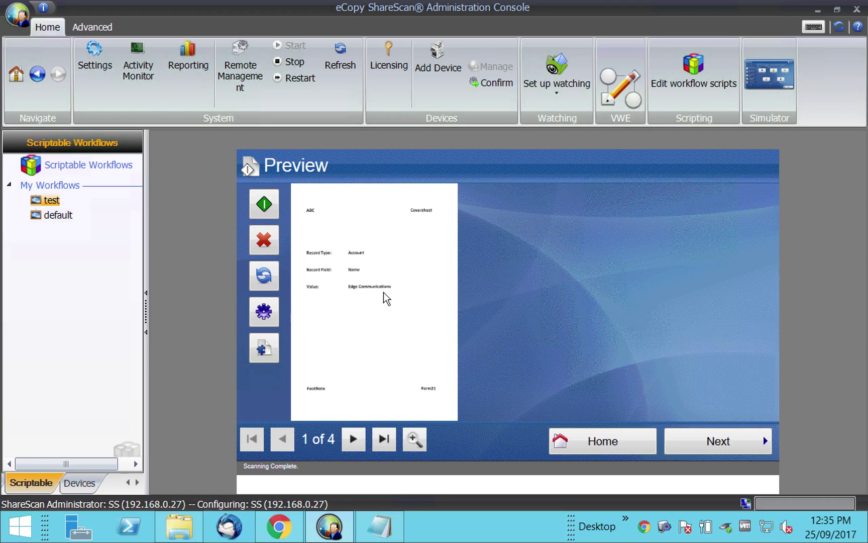
click(354, 439)
click(355, 438)
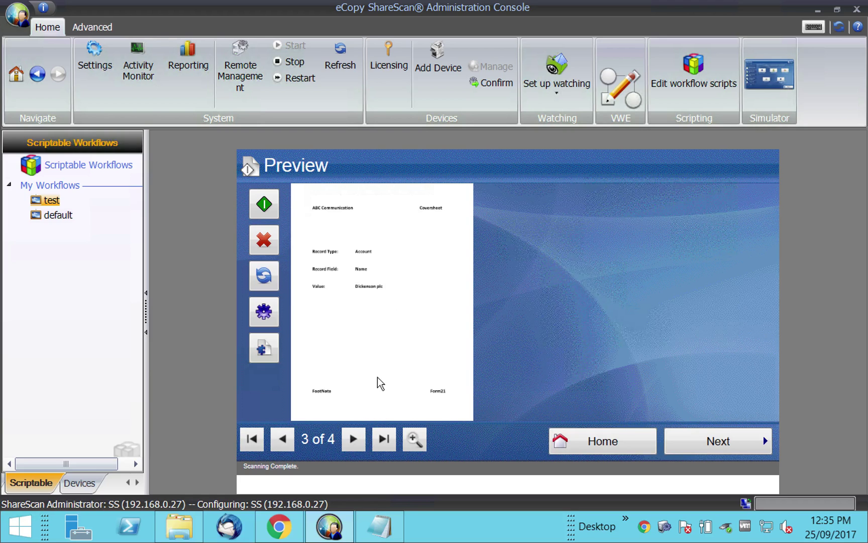
click(363, 441)
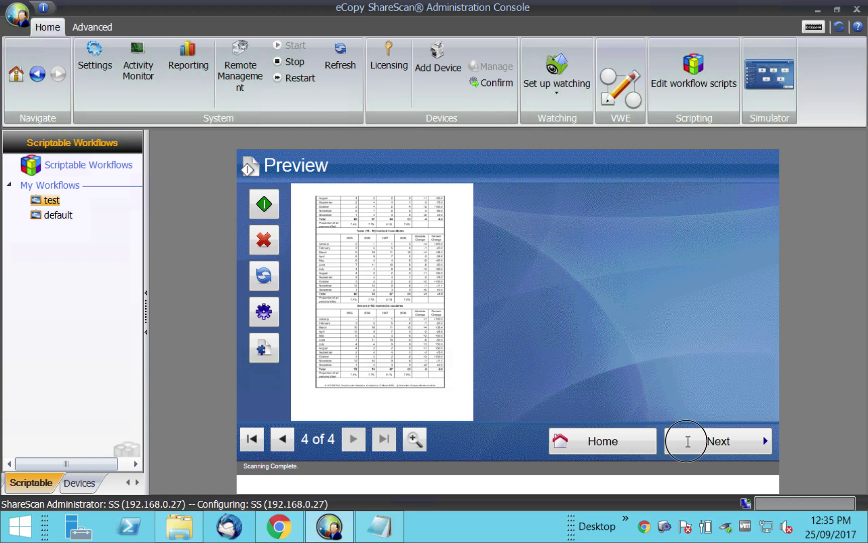
click(687, 443)
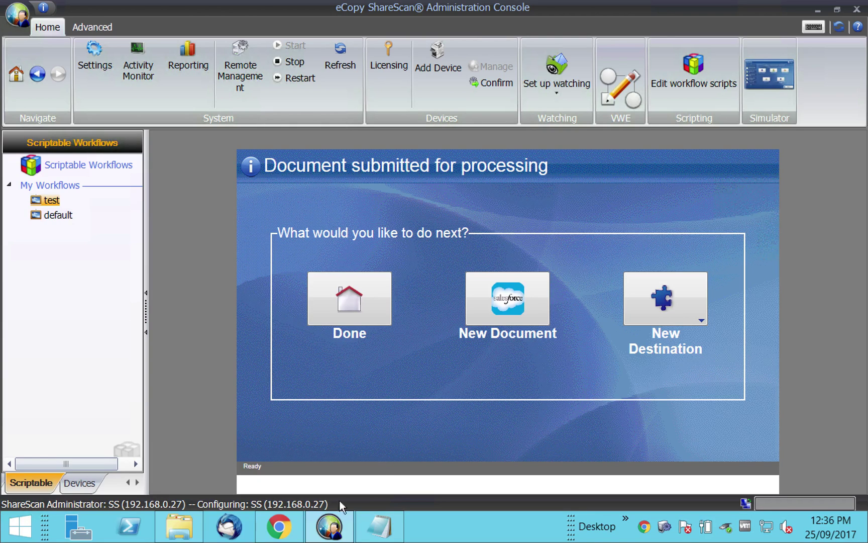
Switch to Salesforce in Chrome, open the Edge Communications account, and refresh its Notes & Attachments list to check for the scanned file
mouse_move(322, 524)
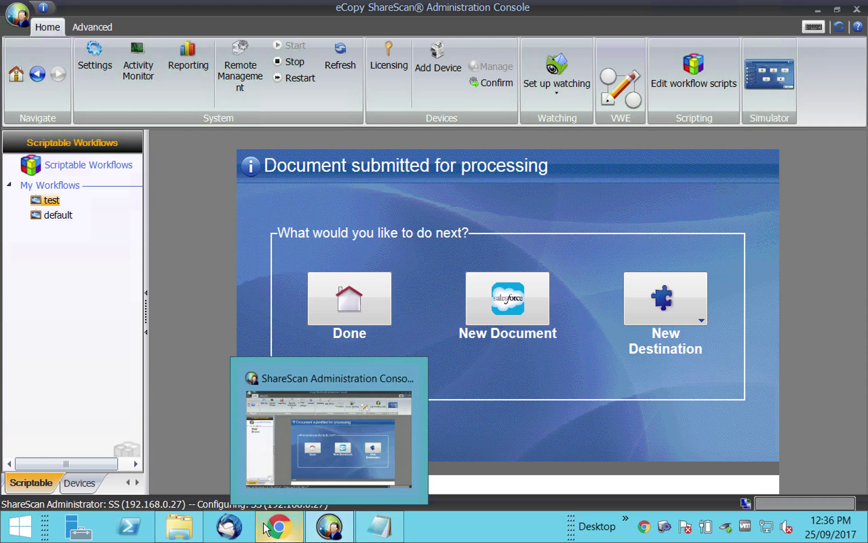
click(278, 526)
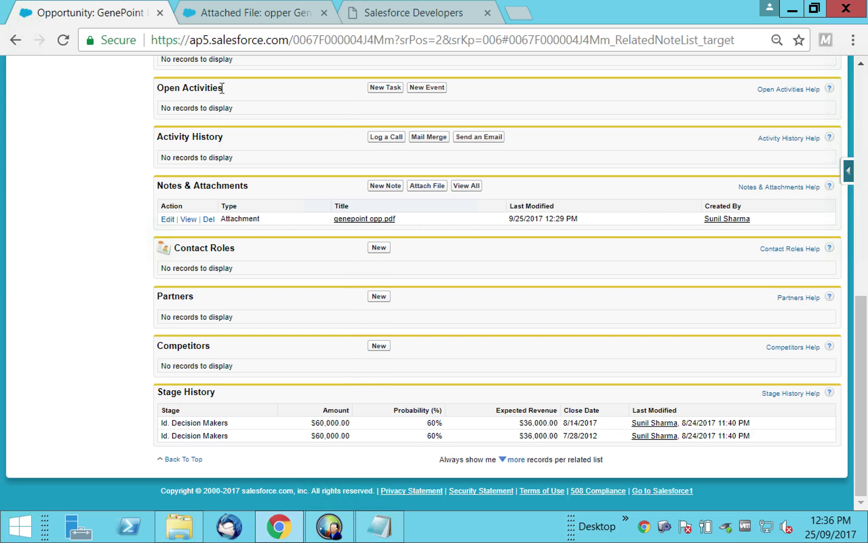
key(Home)
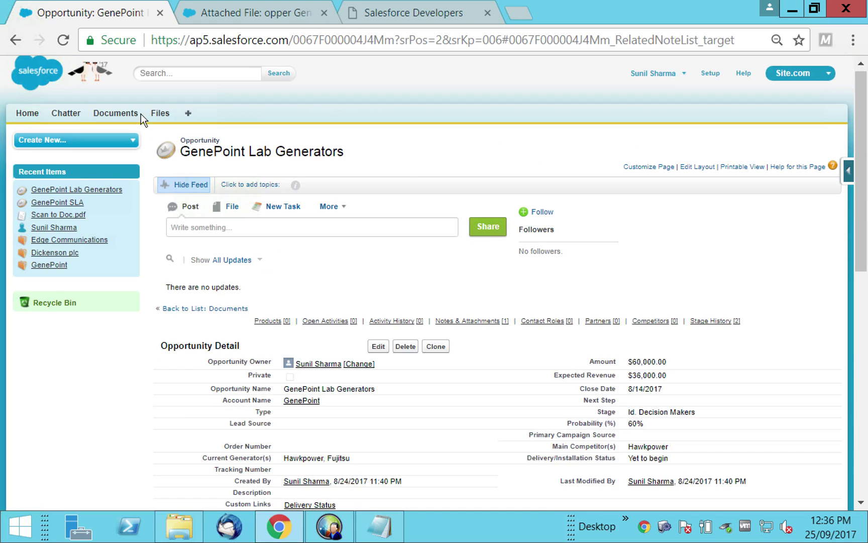
click(29, 119)
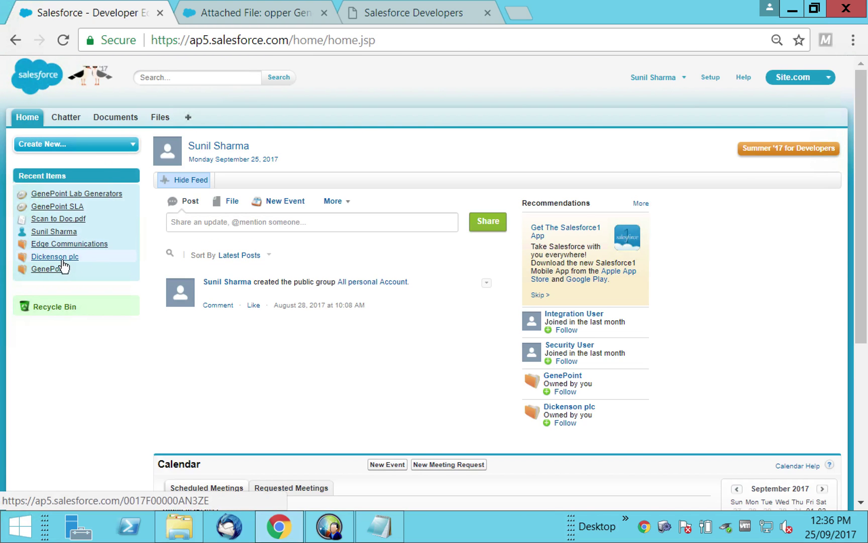
mouse_move(70, 249)
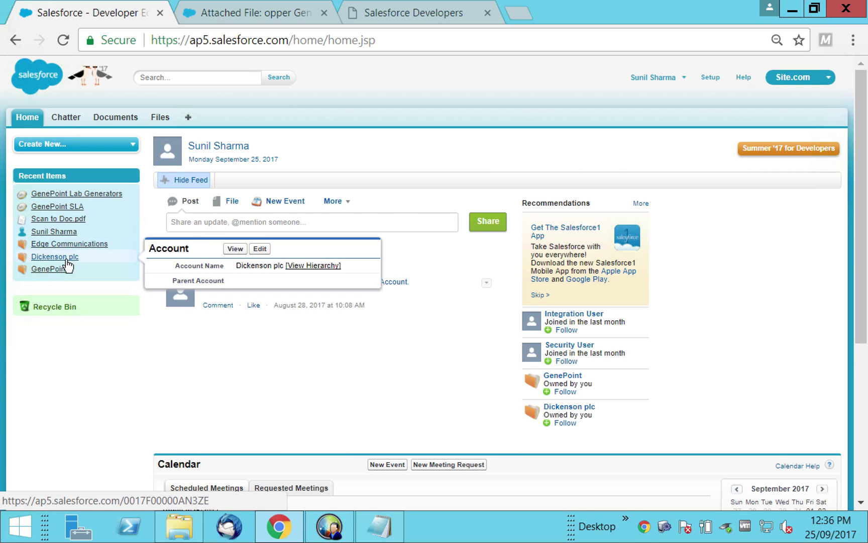
click(70, 249)
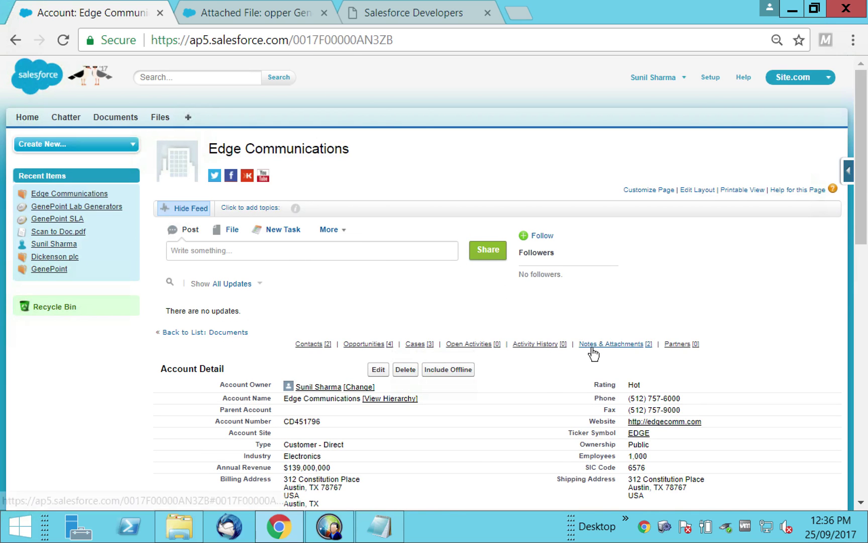
click(592, 346)
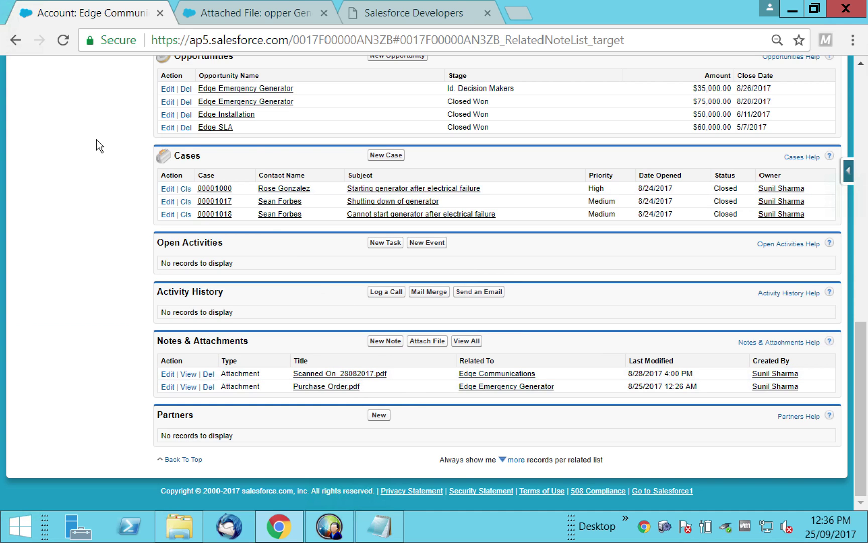
click(64, 42)
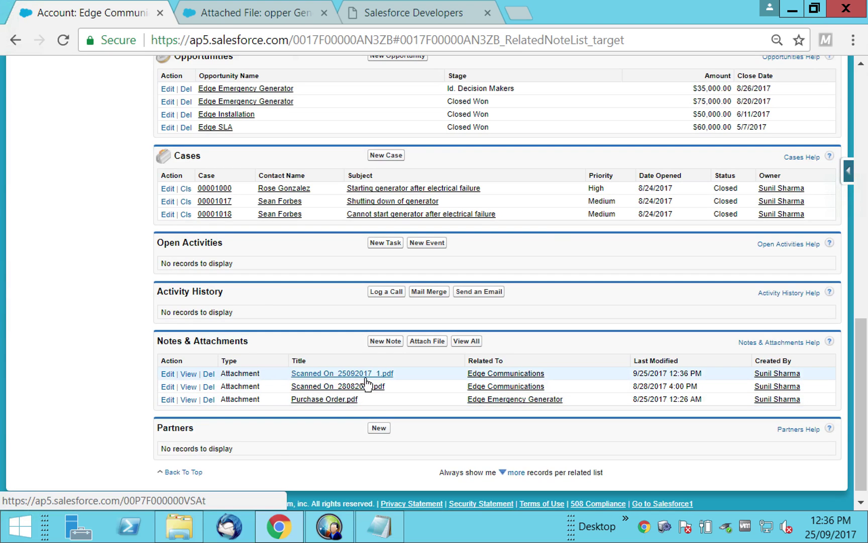
scroll(92, 158, down, 1)
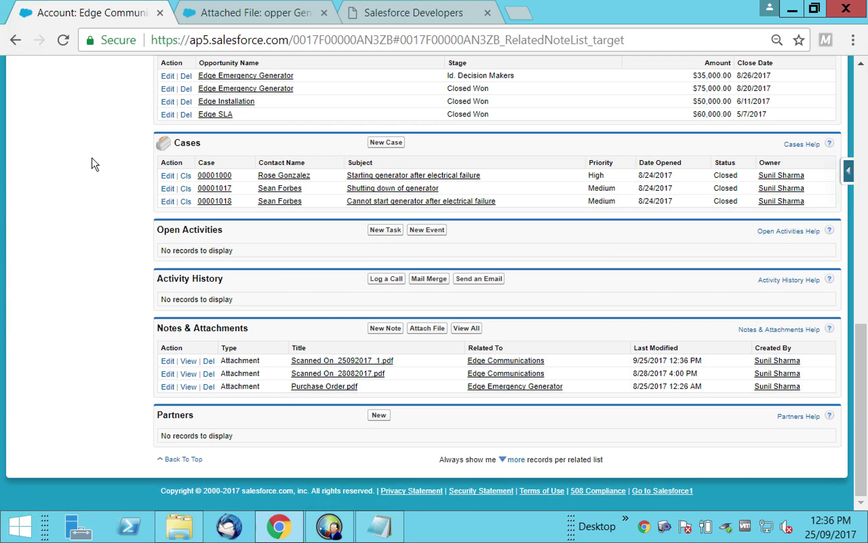
Open the Dickenson plc account from the recent items and check its refreshed Notes & Attachments list for the second scanned file
scroll(92, 159, up, 10)
scroll(93, 158, up, 3)
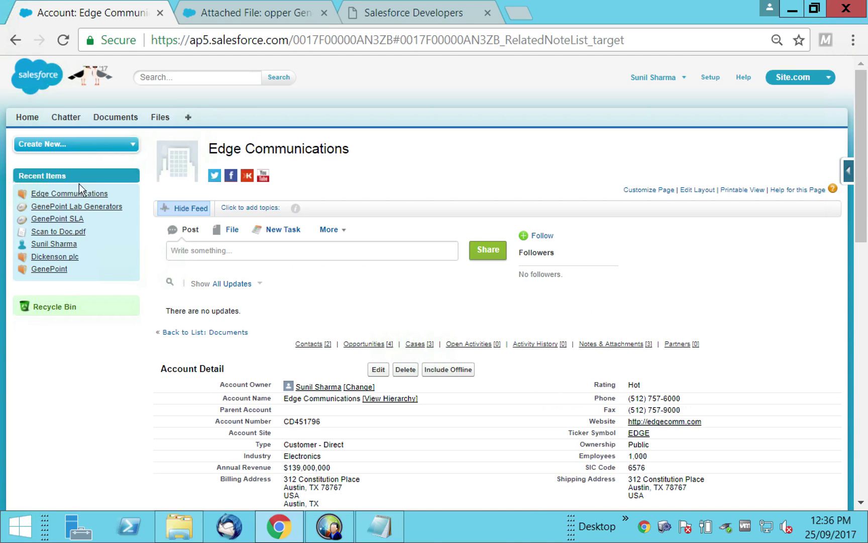
click(59, 256)
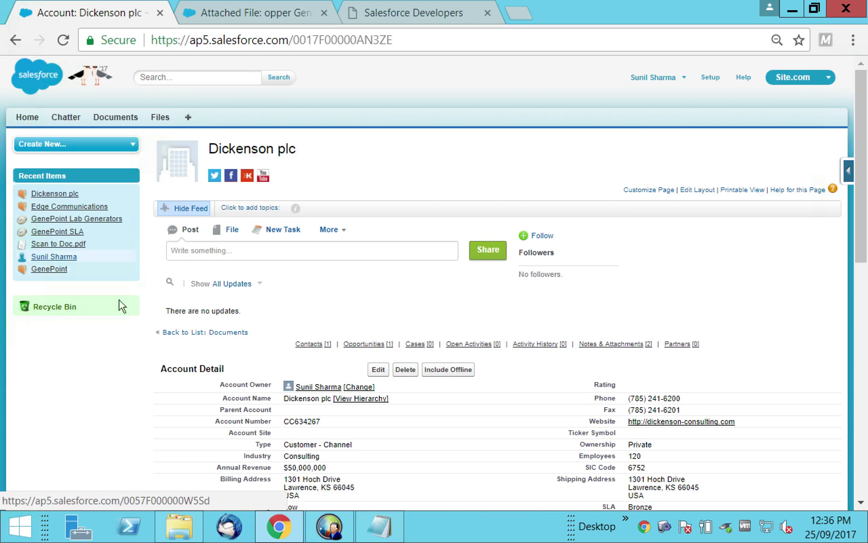
click(63, 40)
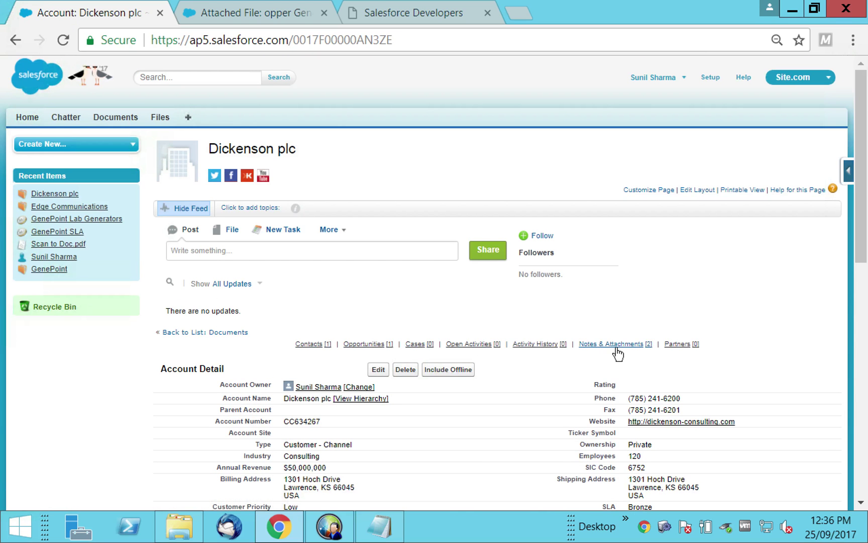
click(616, 346)
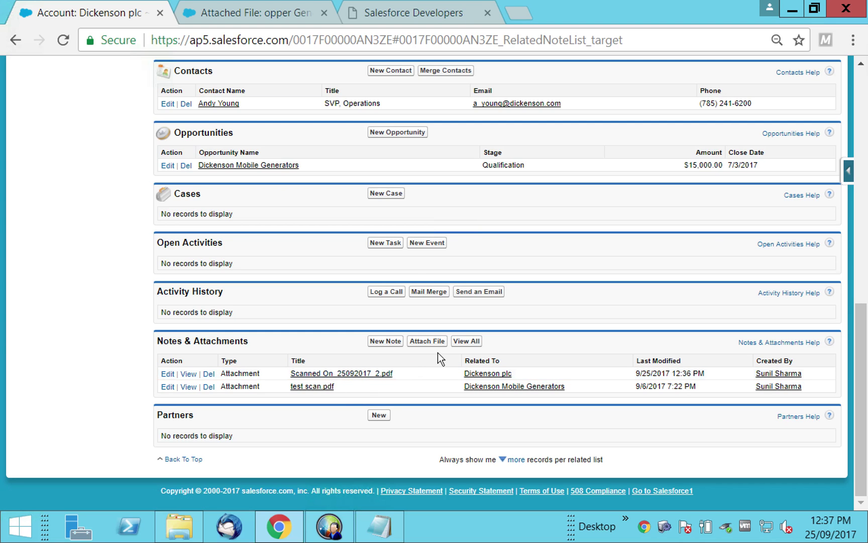
click(792, 11)
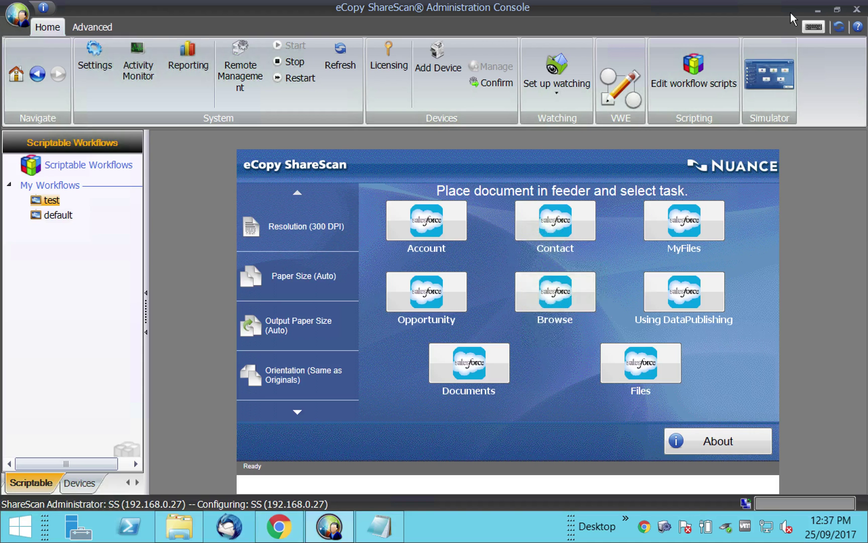
click(817, 10)
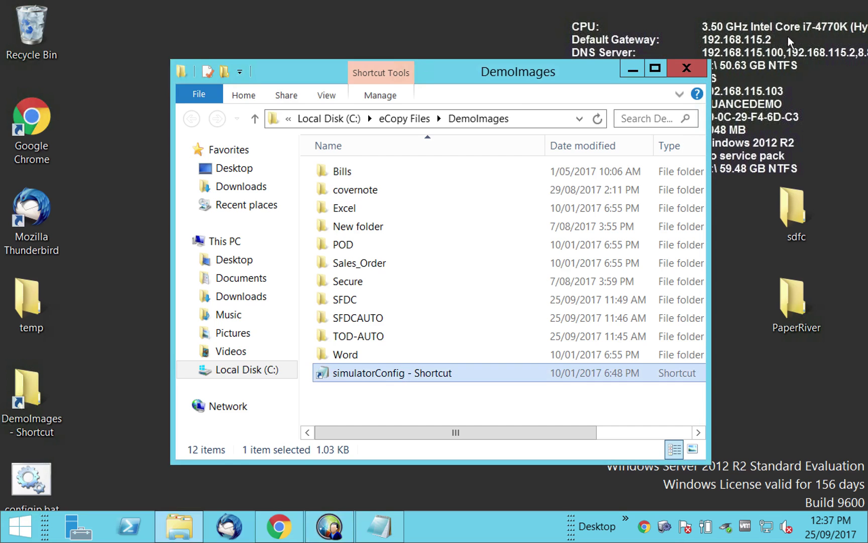
click(324, 530)
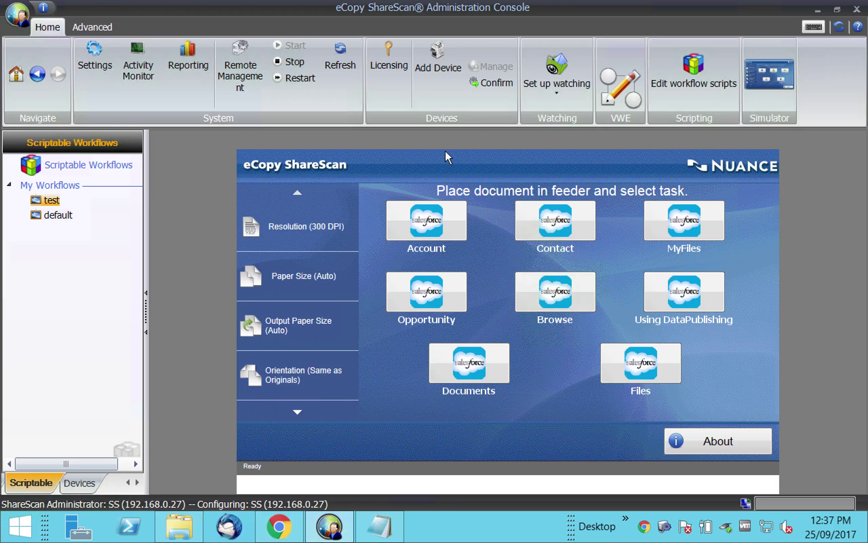
key(ctrl+Left)
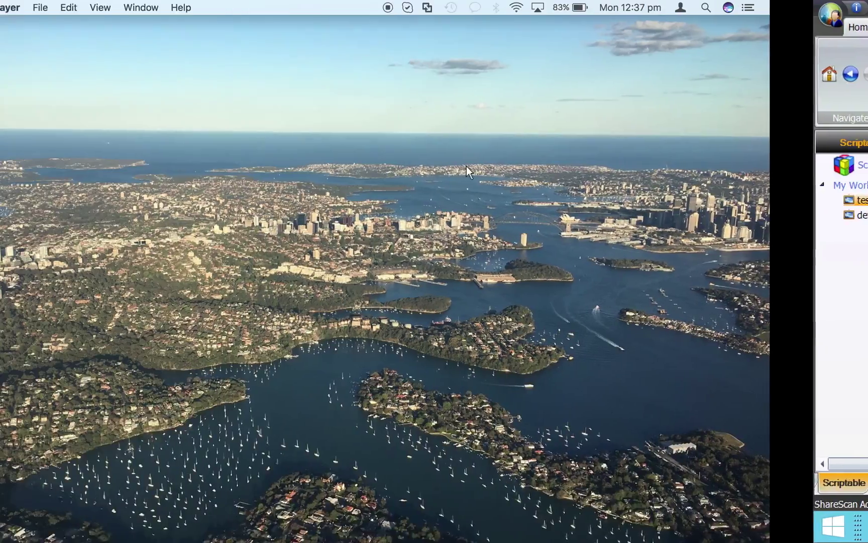